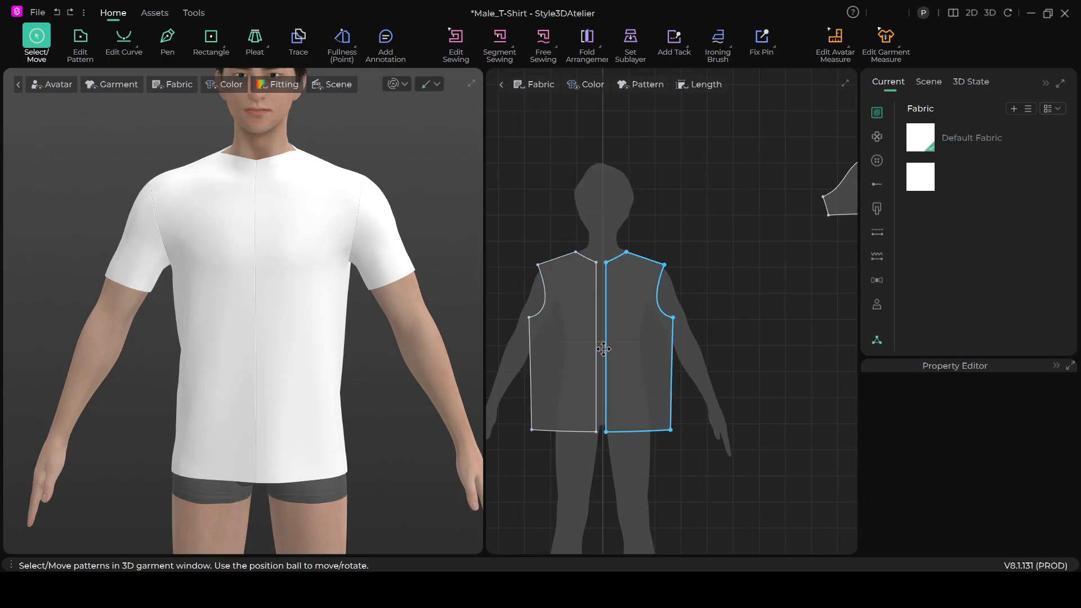
- Delete the centre-front sewing line that joins the two front pattern pieces
click(601, 349)
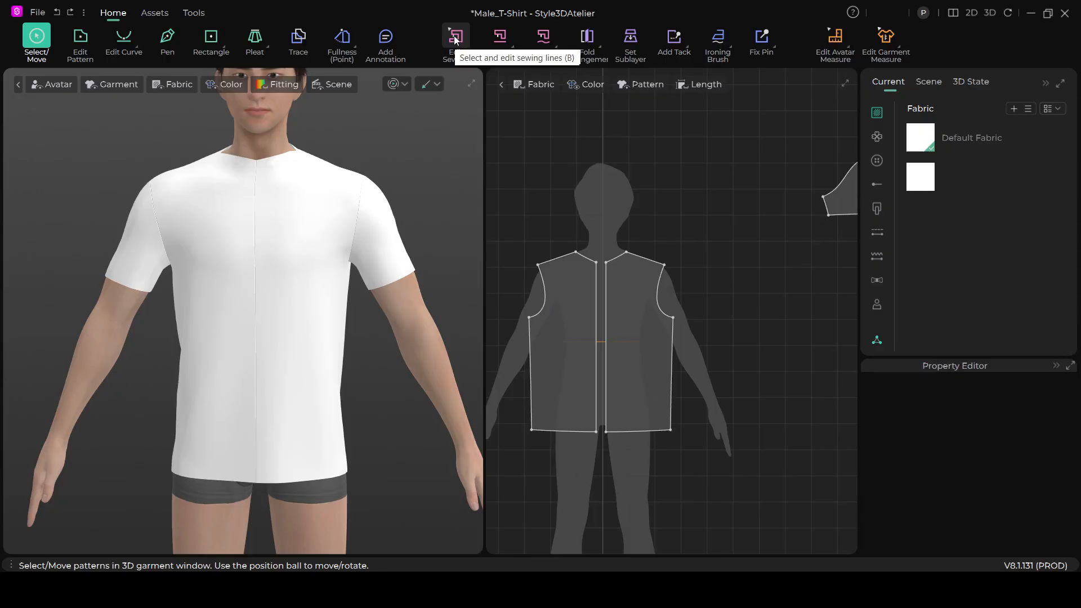
key(XF86MonBrightnessUp)
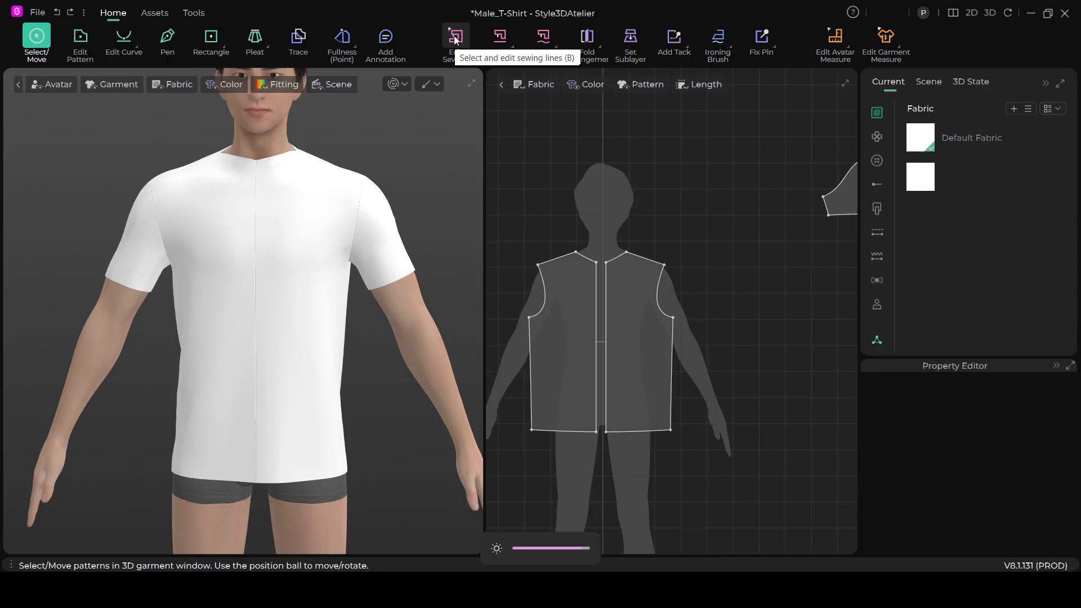
click(455, 38)
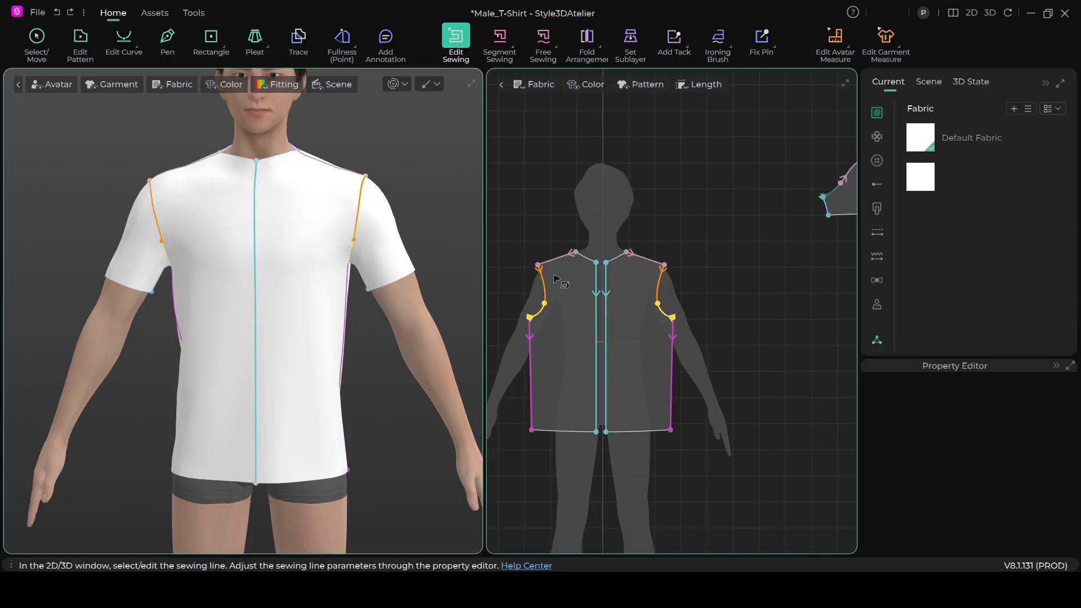
right_click(598, 335)
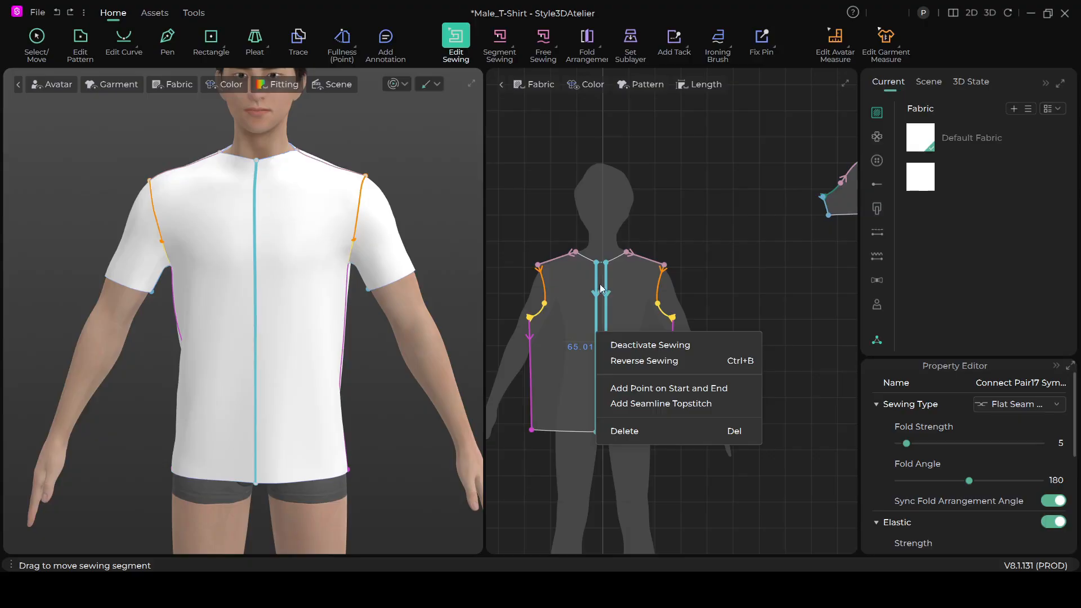
click(626, 431)
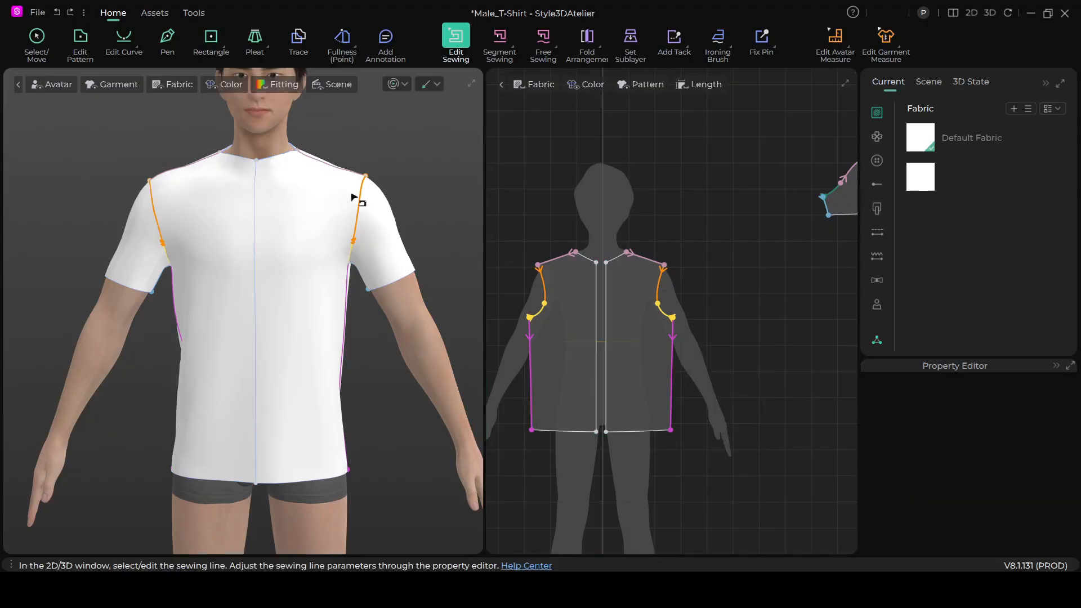
- Run the garment simulation, pull on the front panels so the shirt opens down the middle, and stop the simulation
click(394, 85)
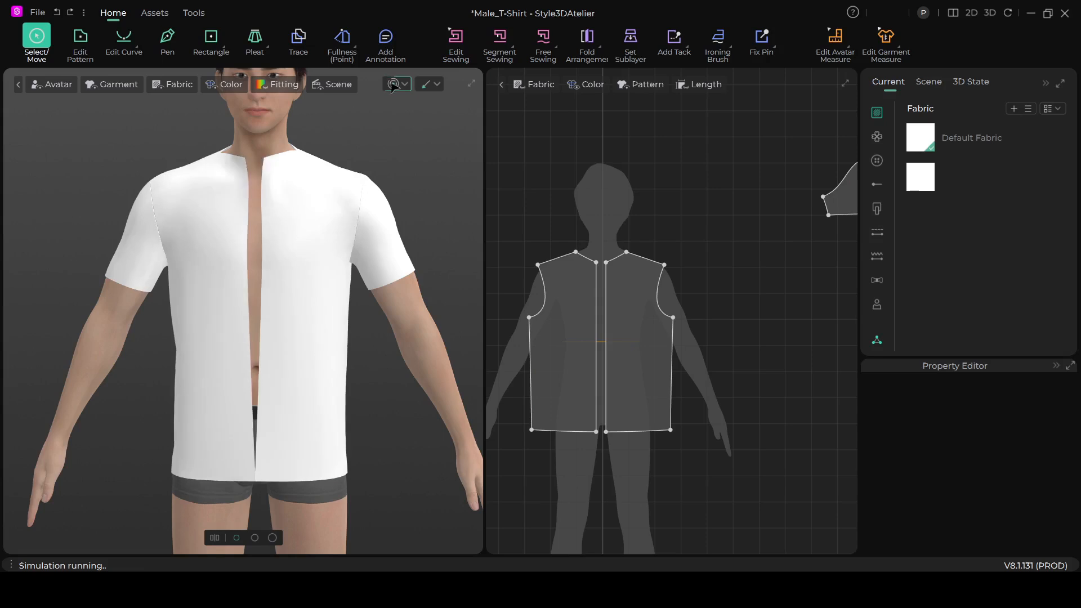
click(283, 382)
click(222, 200)
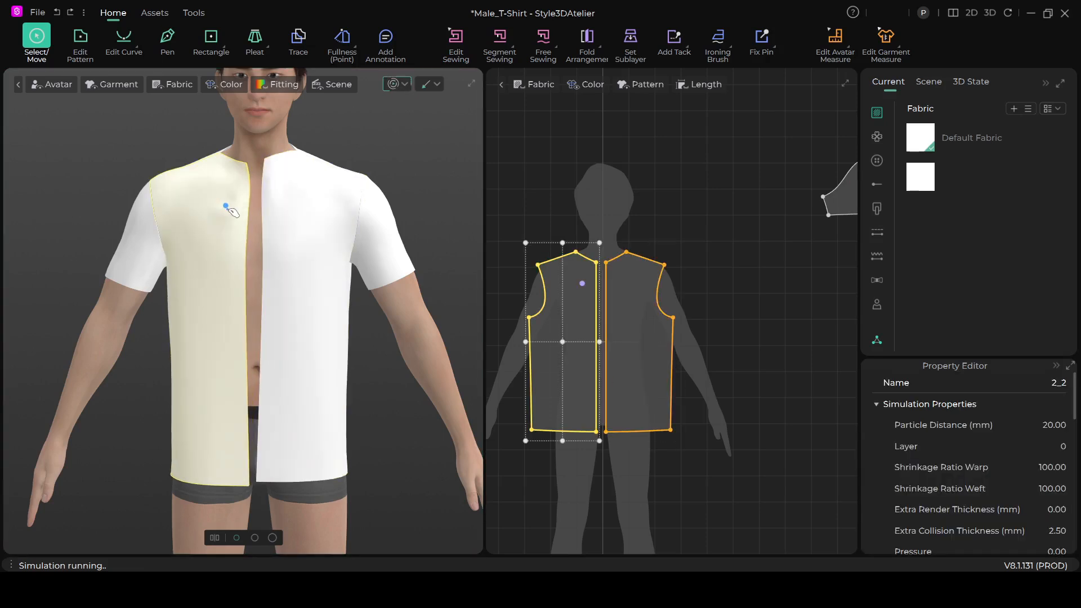
click(394, 84)
key(b)
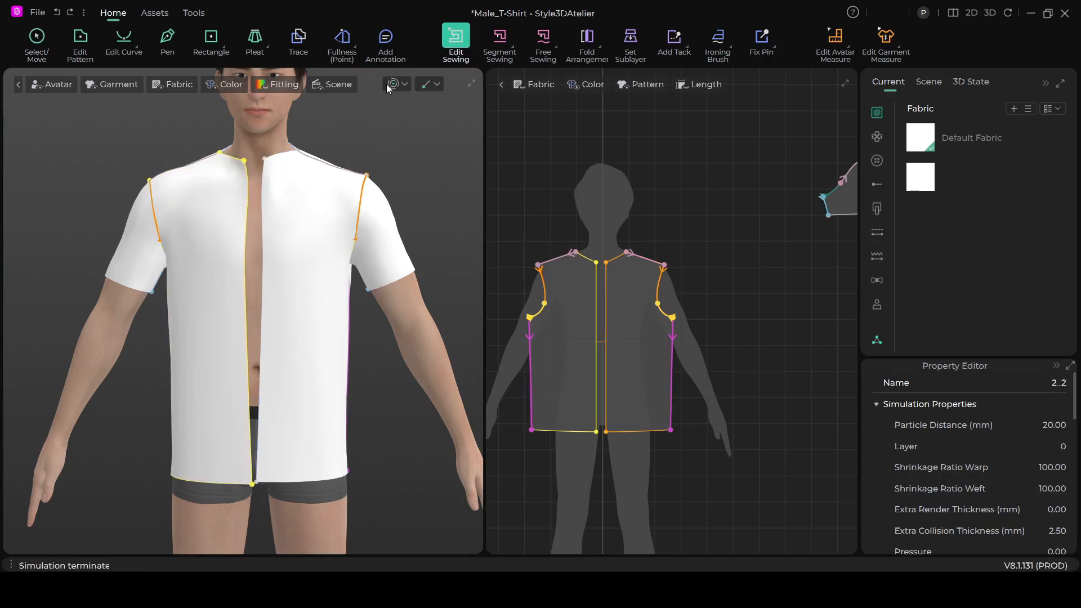
scroll(497, 239, down, 3)
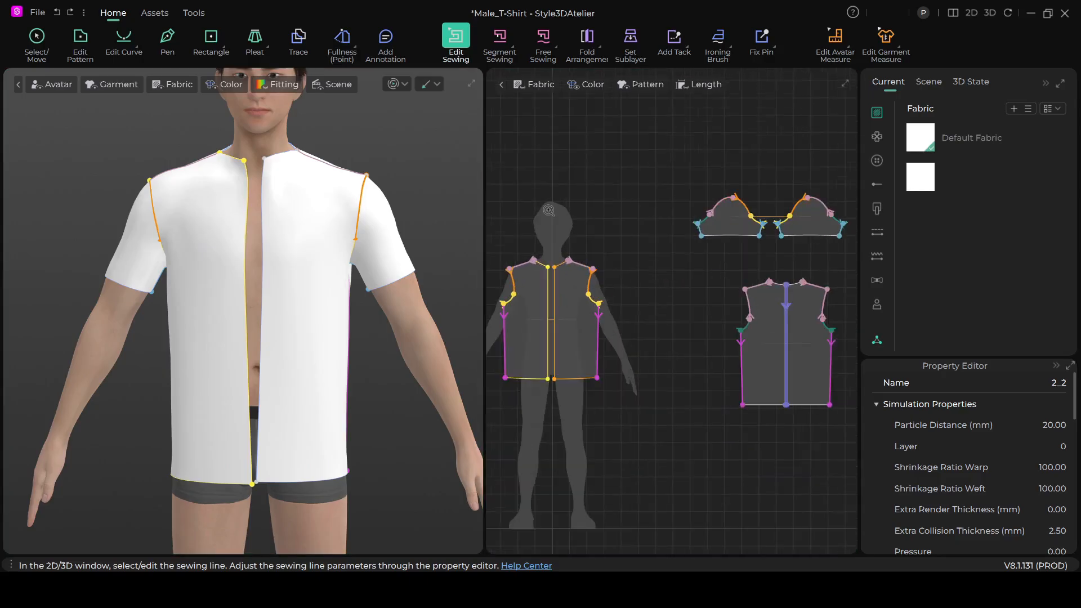
scroll(555, 212, up, 2)
scroll(599, 270, up, 2)
right_drag(608, 288, 656, 208)
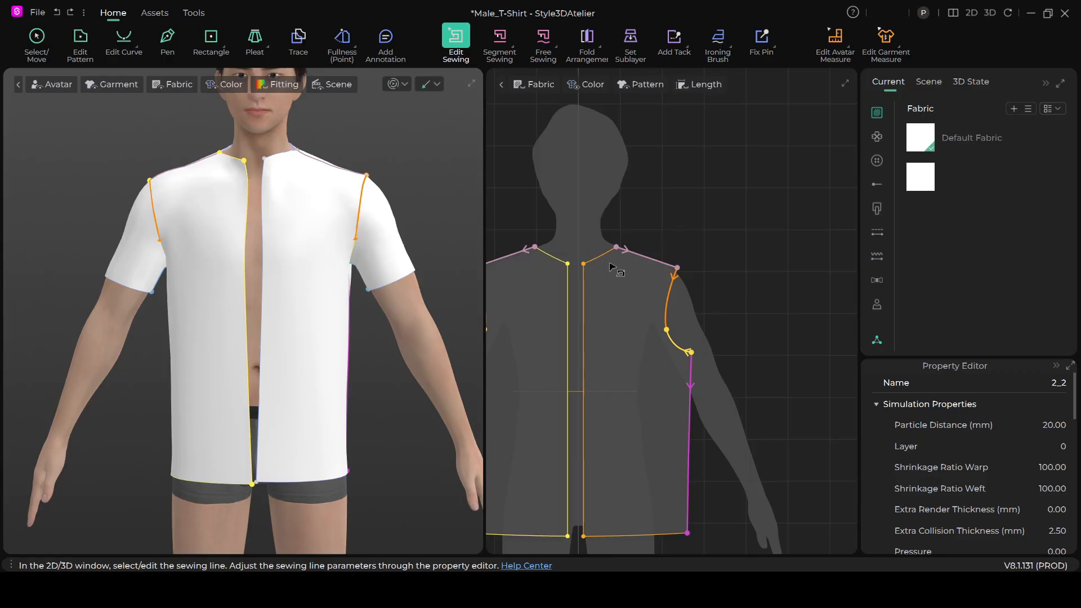
scroll(607, 318, down, 3)
scroll(590, 201, up, 1)
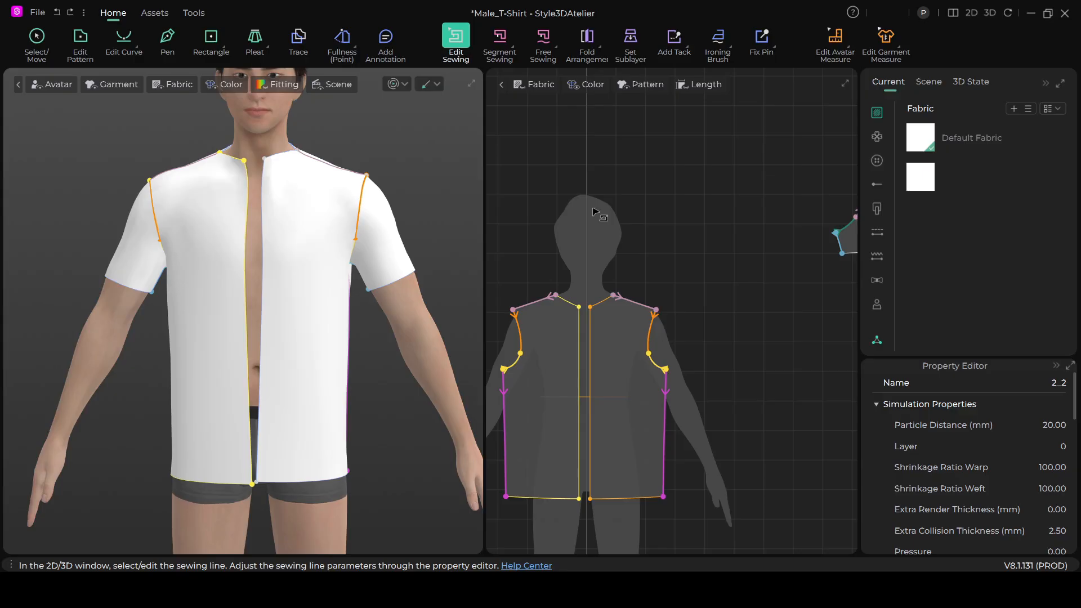
scroll(621, 328, up, 1)
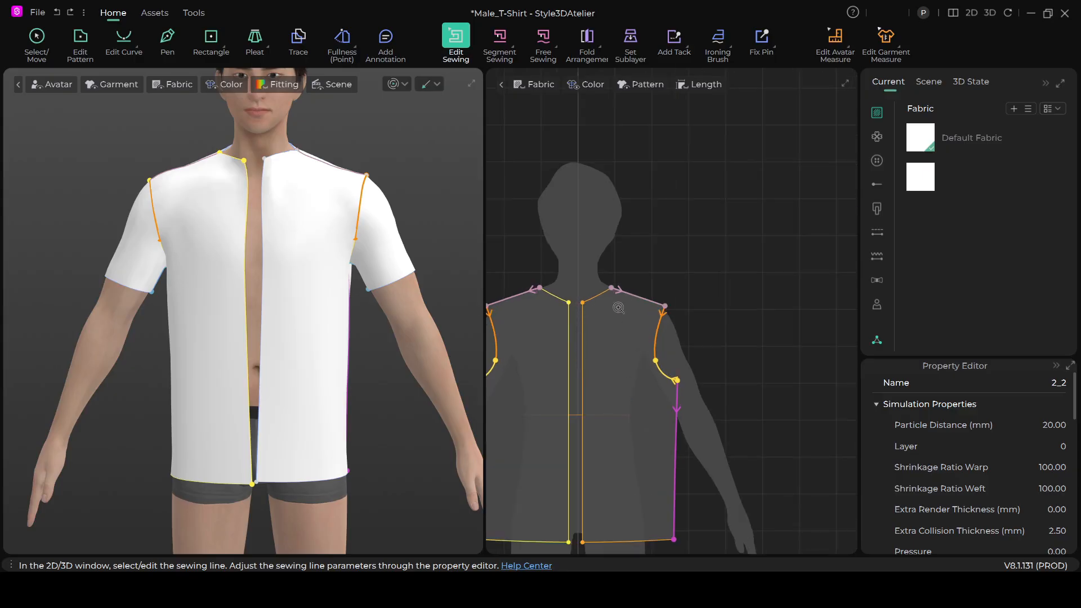
scroll(618, 327, down, 3)
scroll(625, 348, up, 4)
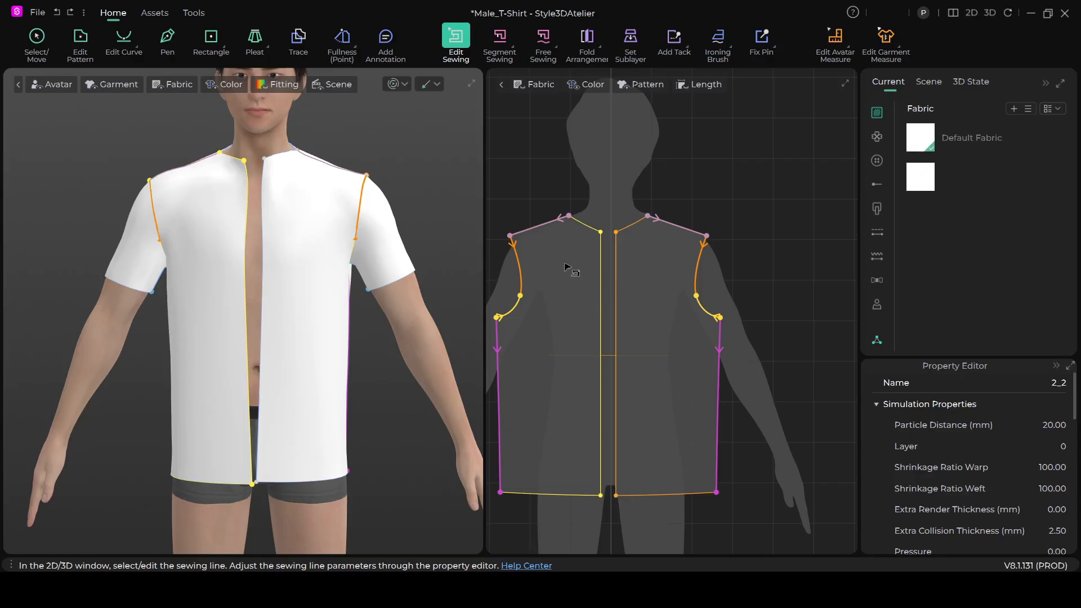
- Move the left-hand front pattern piece away from the other front piece in 2D, leaving a wide gap between them
click(32, 38)
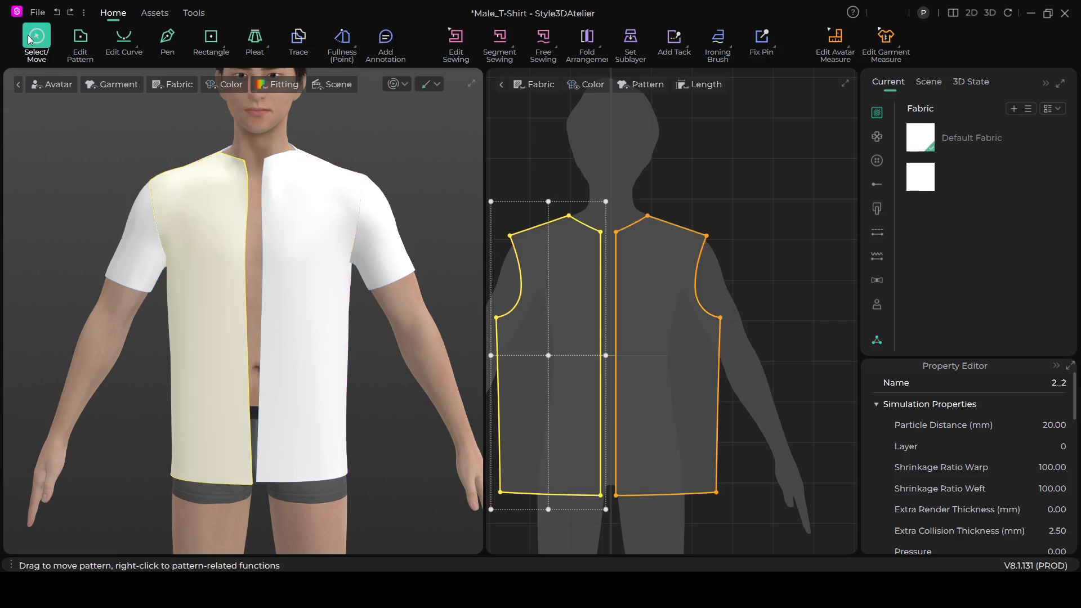
scroll(665, 363, down, 4)
drag(625, 370, 580, 370)
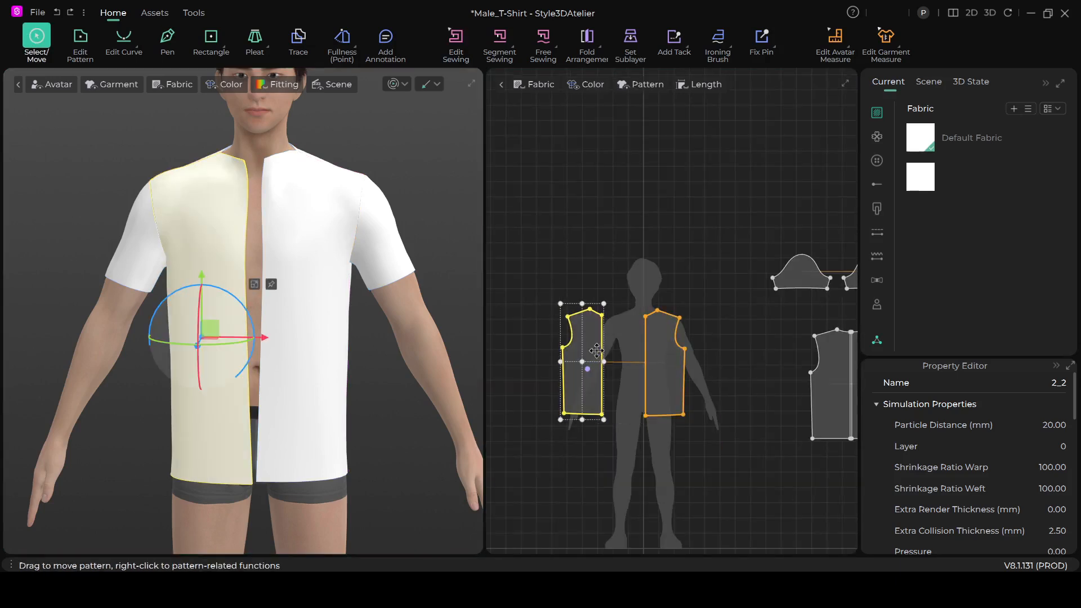
click(603, 241)
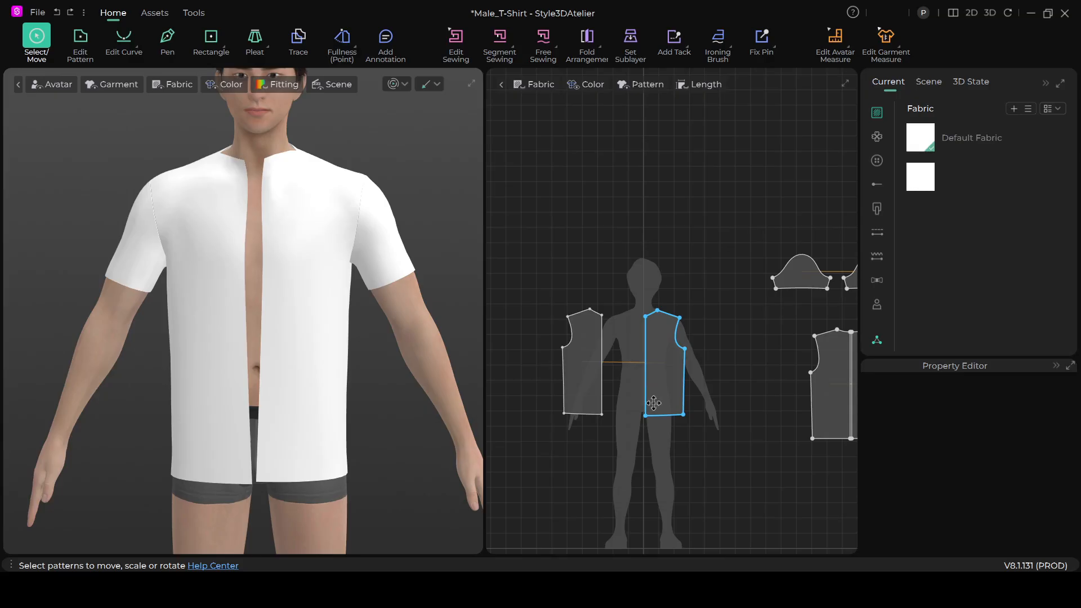
- Check the centre-front edge length and create a rectangle pattern 2 cm wide and 65.01 cm high beside the front pieces
scroll(651, 398, up, 3)
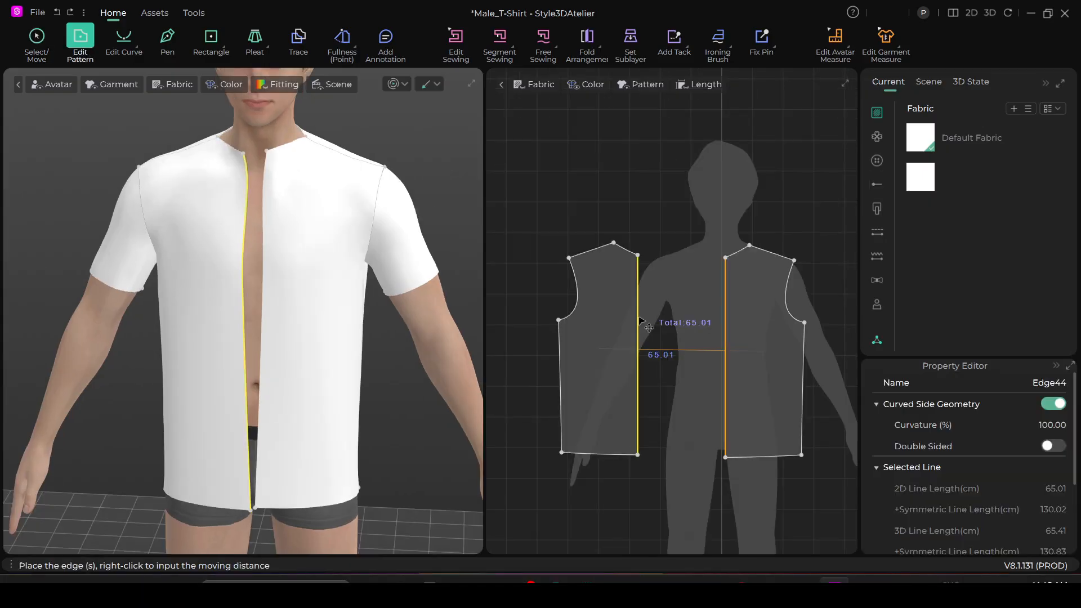
click(641, 323)
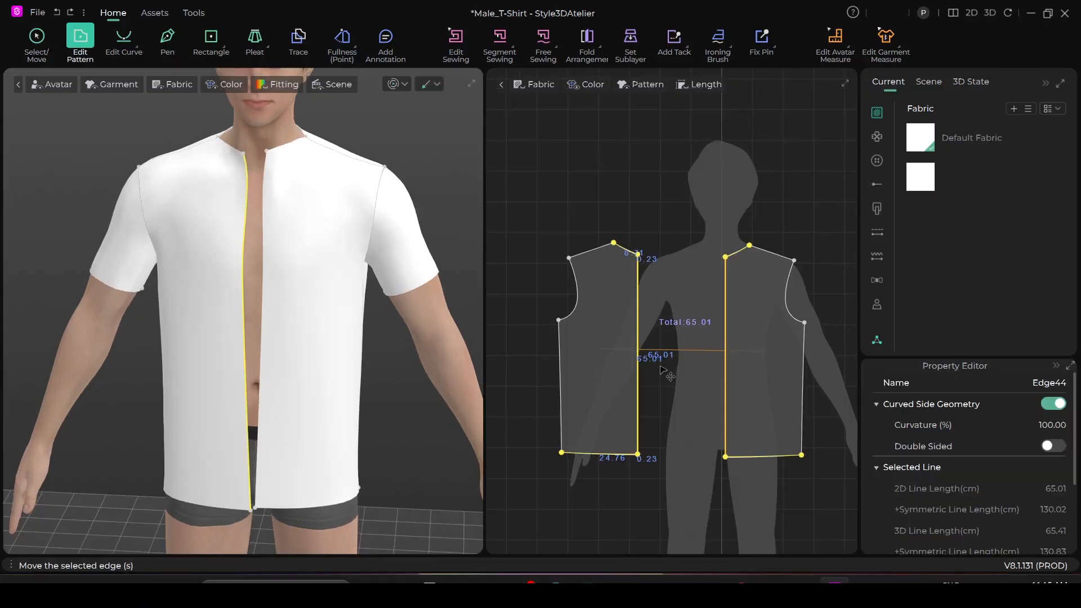
click(212, 37)
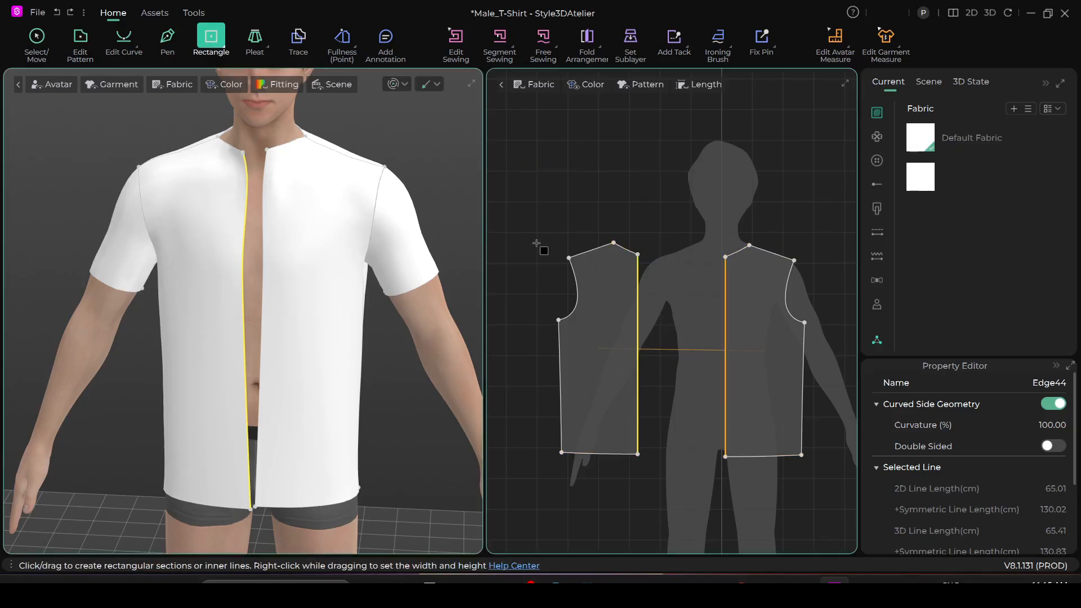
scroll(543, 246, down, 3)
scroll(551, 246, up, 2)
scroll(545, 220, up, 2)
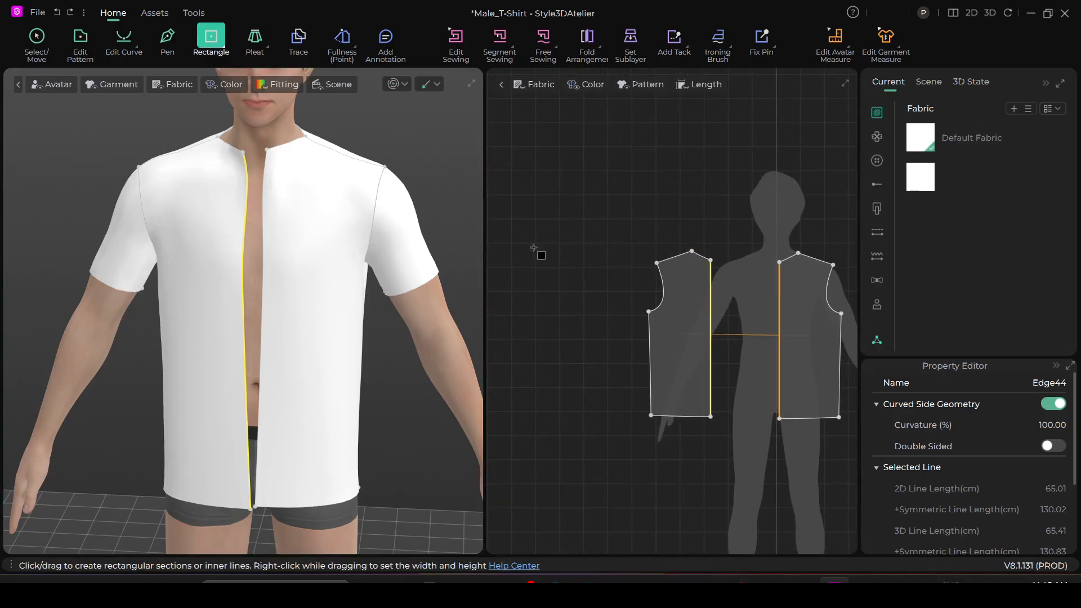
click(552, 243)
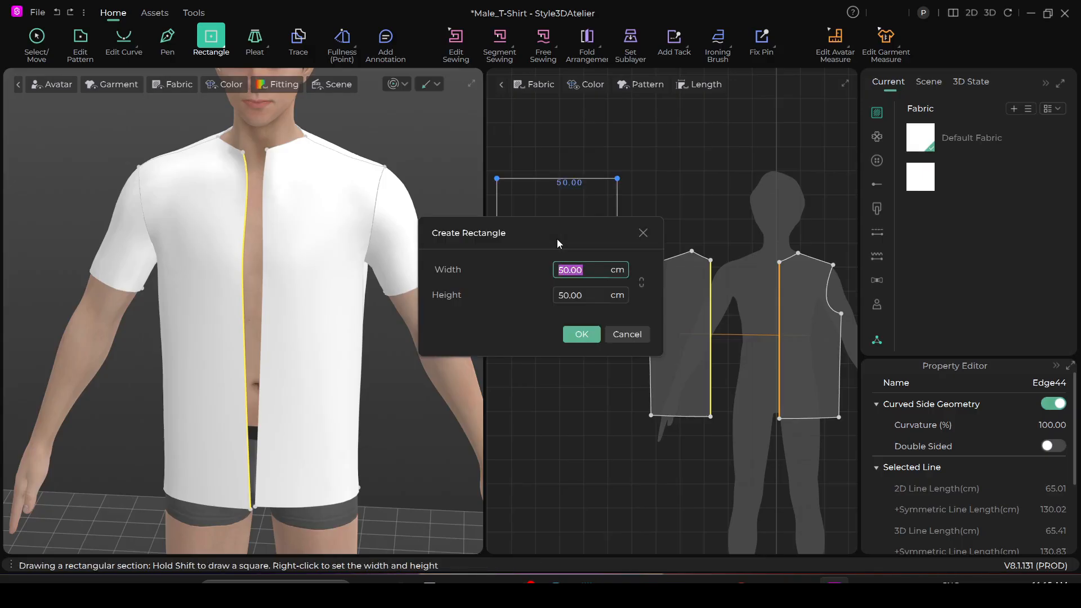
click(586, 297)
text(65)
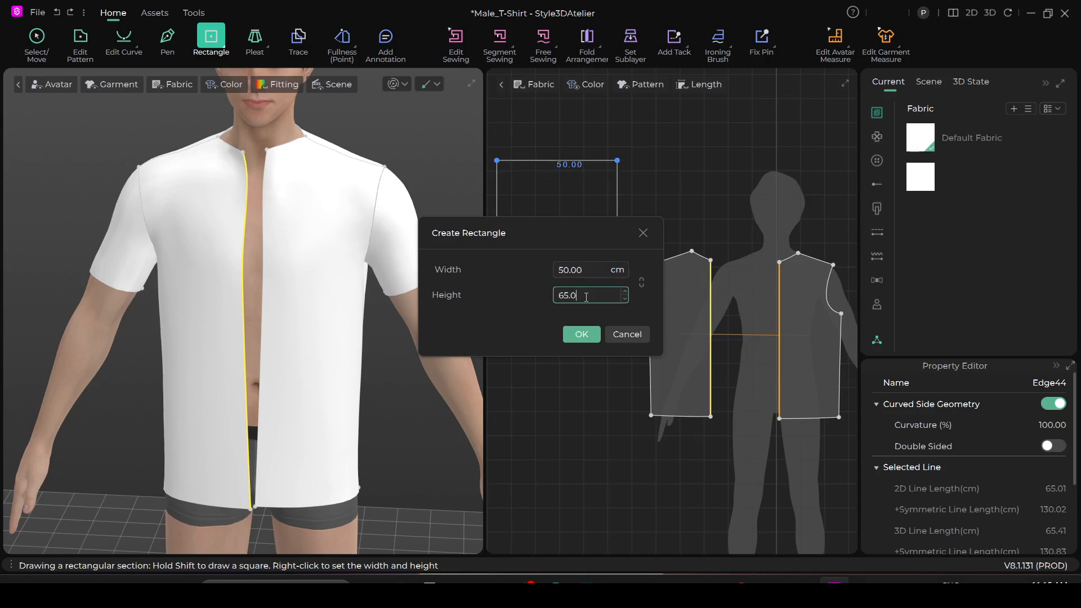
click(586, 271)
text(2)
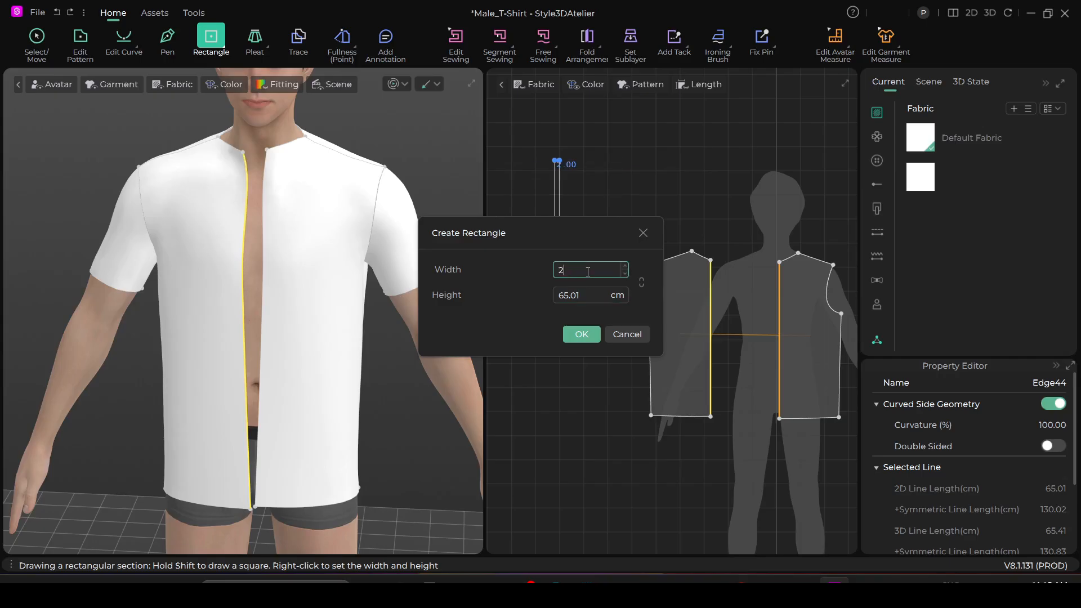
click(588, 340)
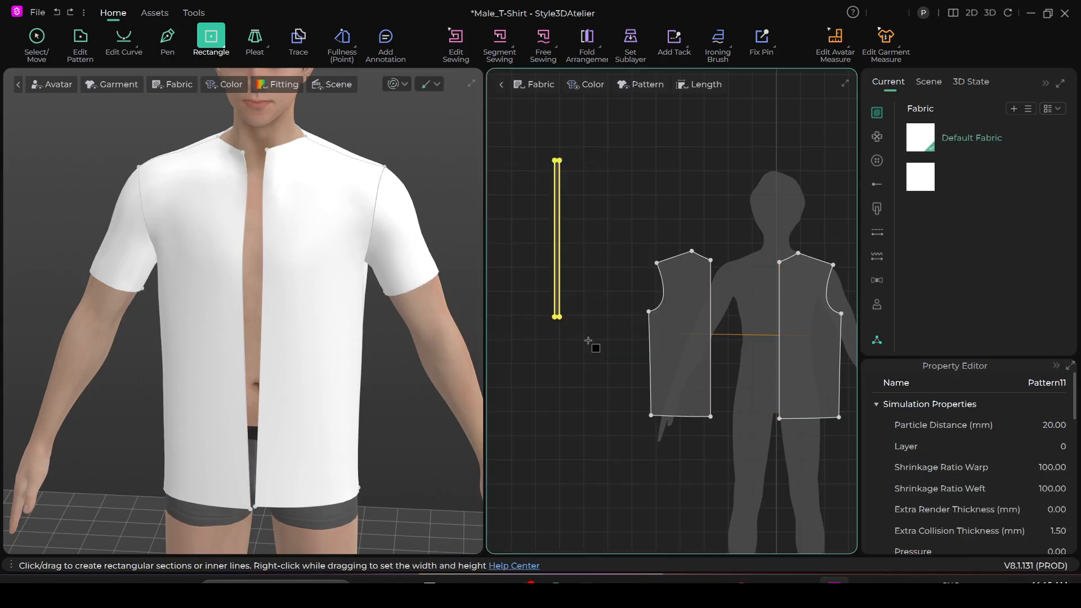
- Move the narrow rectangle strip into the gap, alongside the centre edge of the left-hand front piece
scroll(611, 403, up, 2)
scroll(603, 398, down, 3)
middle_drag(603, 398, 538, 436)
scroll(571, 418, up, 2)
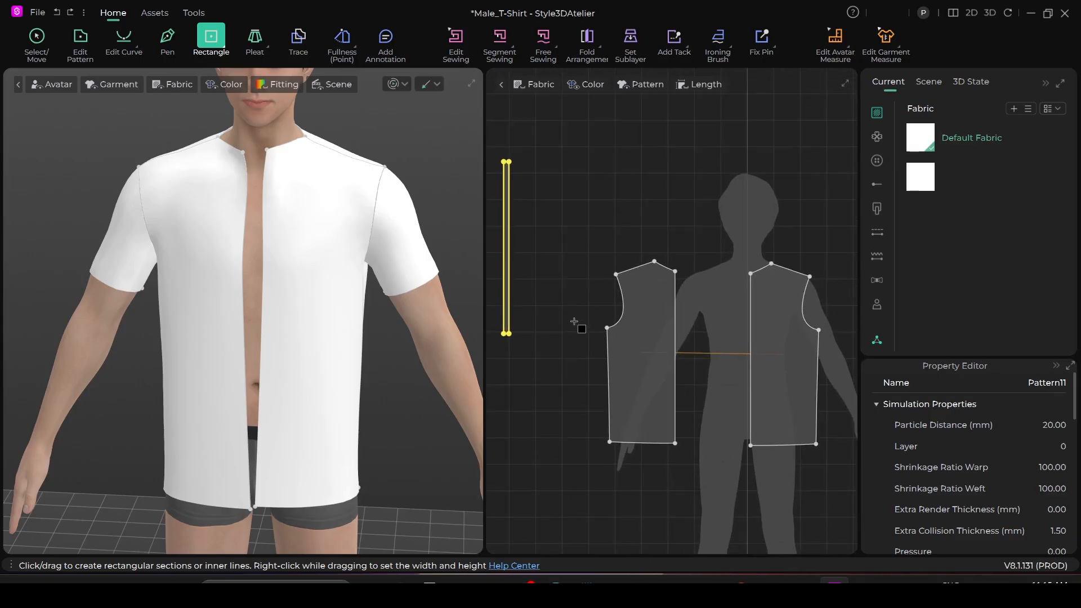
scroll(575, 322, down, 1)
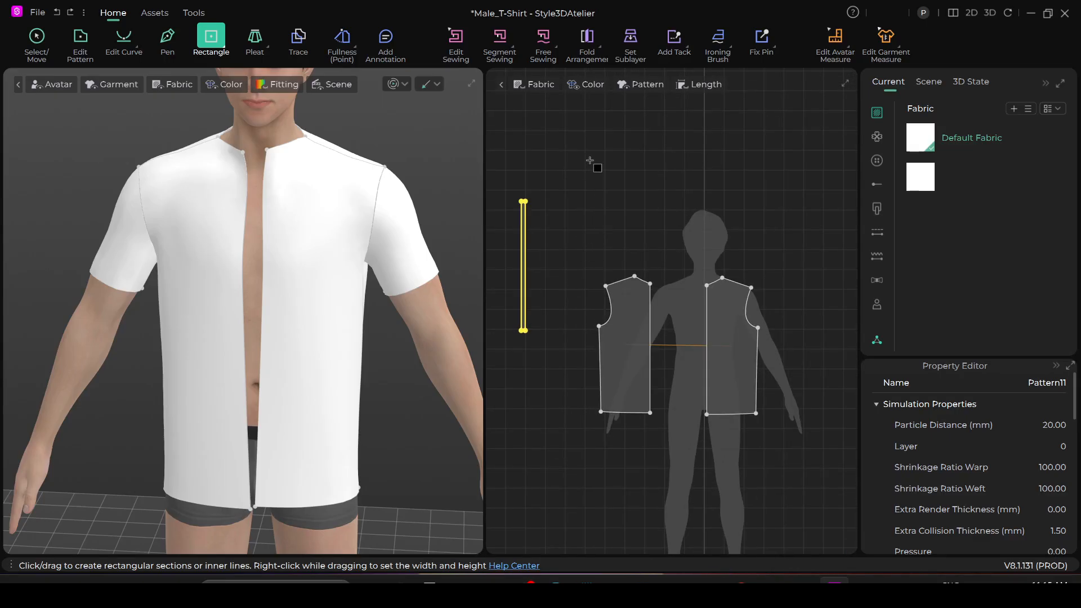
click(37, 38)
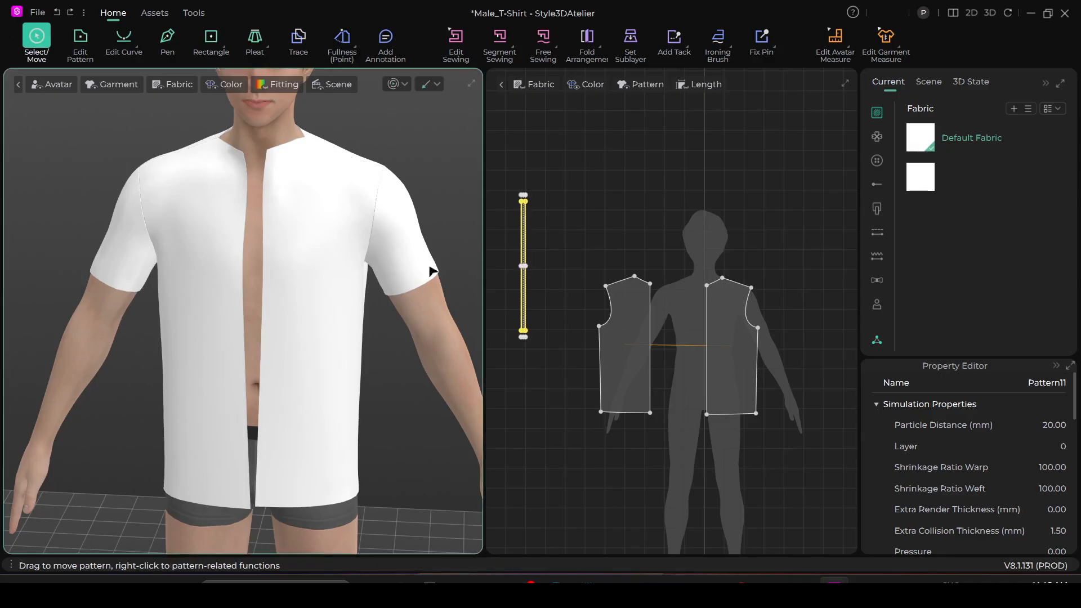
click(521, 261)
drag(525, 242, 664, 328)
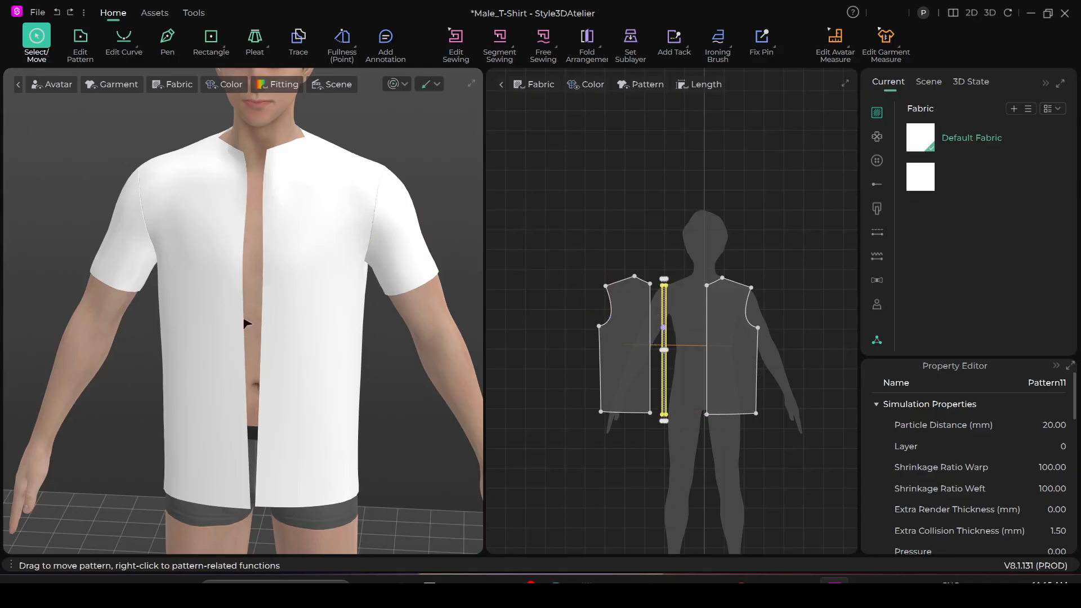
- Position the rectangle strip in 3D just in front of the shirt's centre-front opening, close to the chest
scroll(247, 316, down, 8)
drag(71, 212, 257, 264)
scroll(283, 338, up, 5)
scroll(294, 388, up, 2)
right_drag(295, 398, 218, 350)
drag(238, 257, 249, 257)
scroll(625, 273, up, 1)
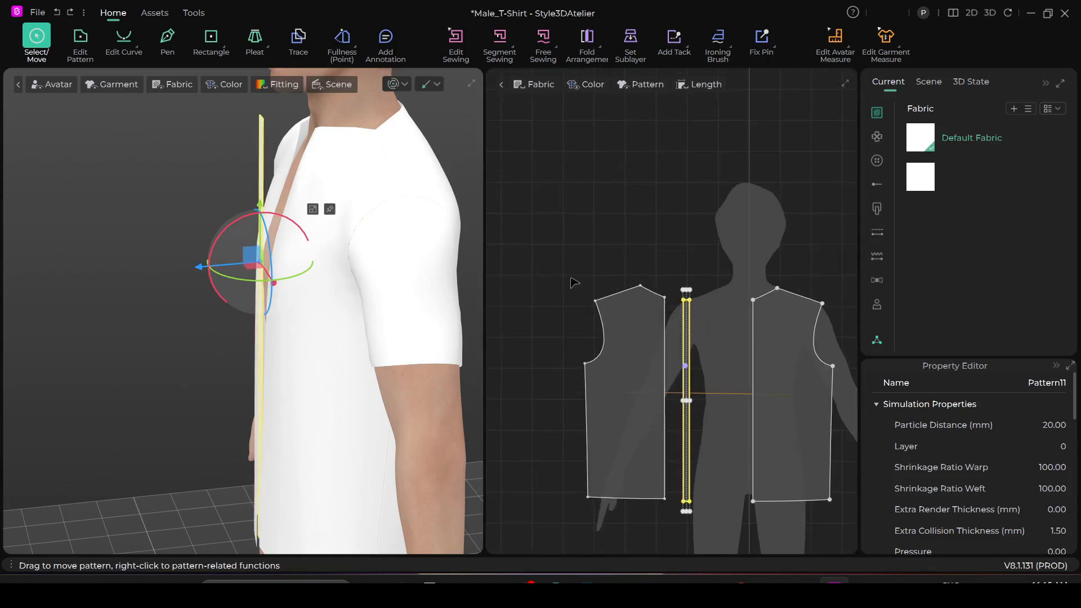
- Create a symmetric pattern of the strip and place it beside the centre edge of the right-hand front piece
scroll(501, 306, down, 3)
scroll(601, 338, up, 4)
scroll(586, 368, up, 1)
middle_drag(592, 370, 657, 405)
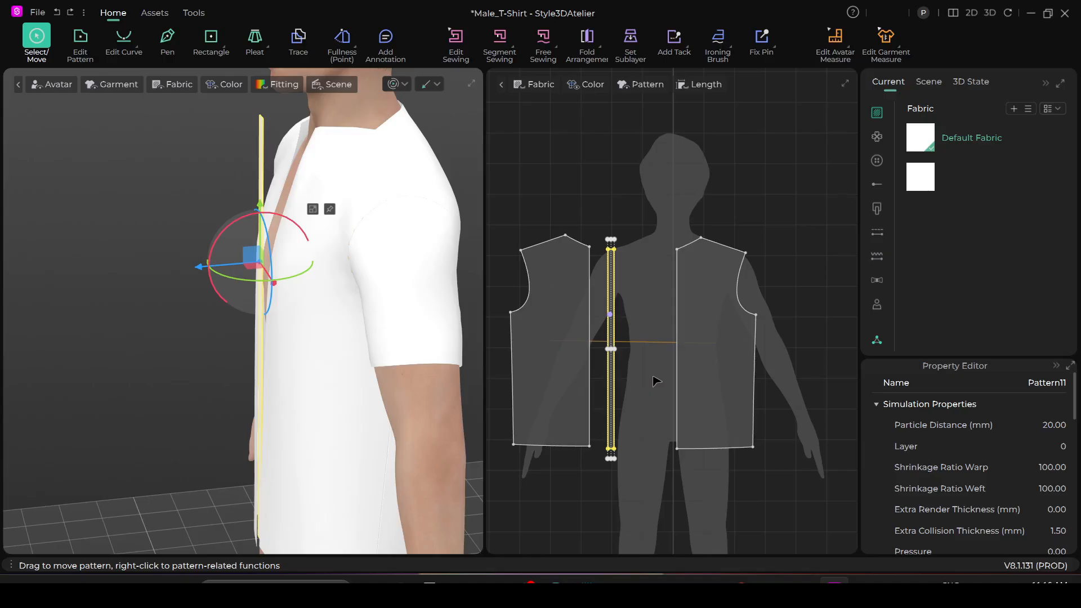
right_click(612, 289)
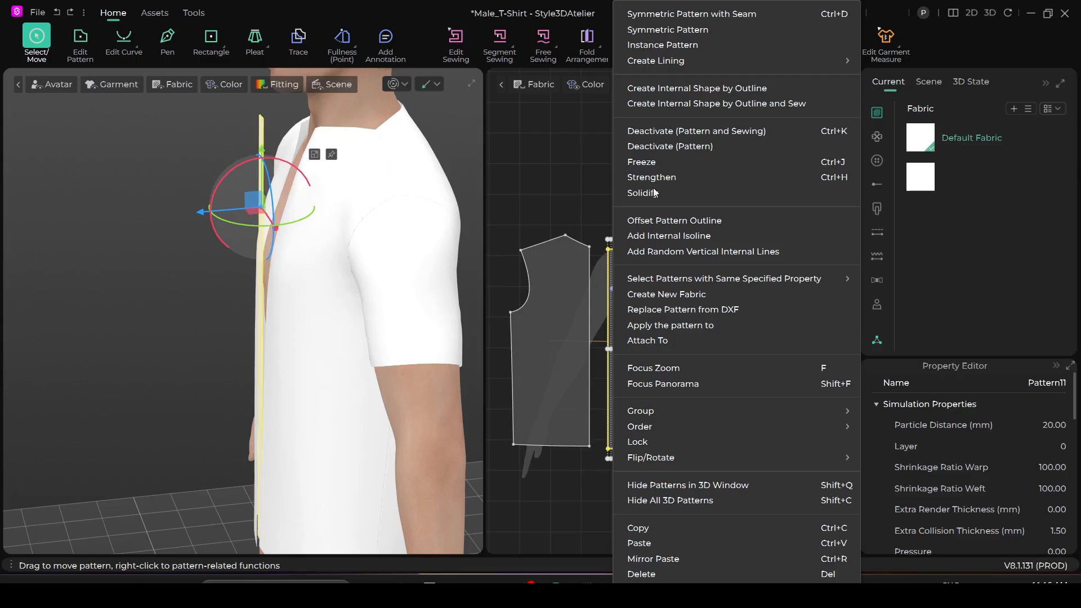
click(687, 30)
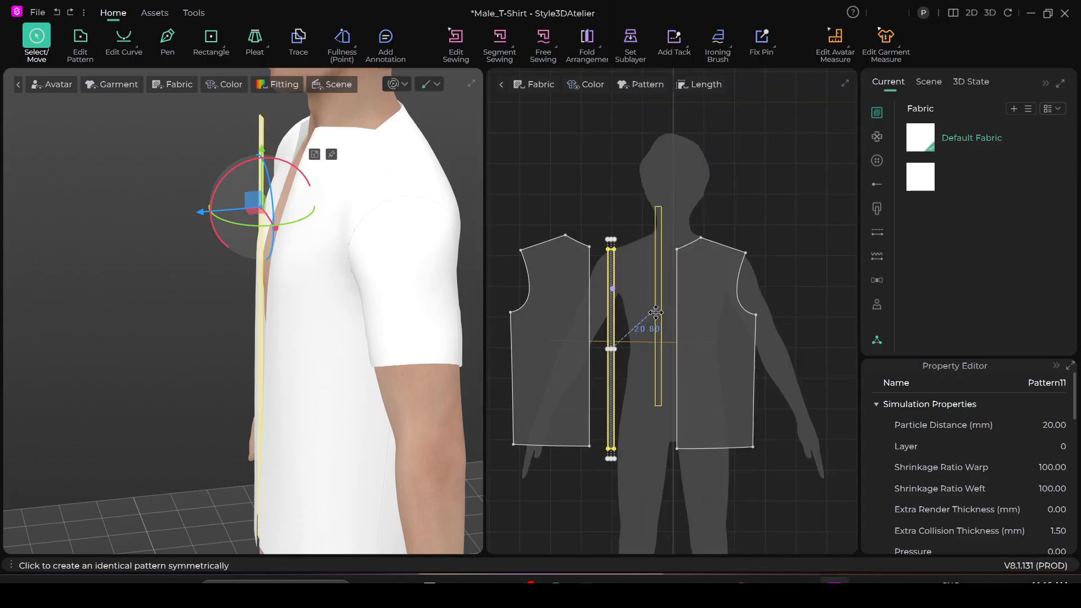
click(657, 354)
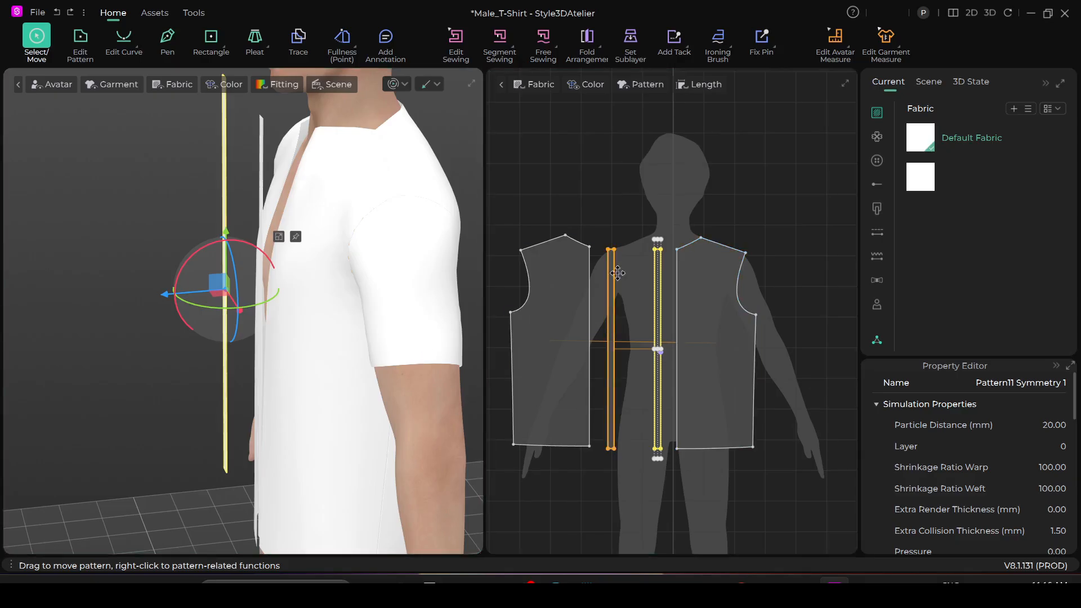
- Move the original strip in 3D across the chest to the wearer's left side of the front opening
scroll(602, 293, down, 3)
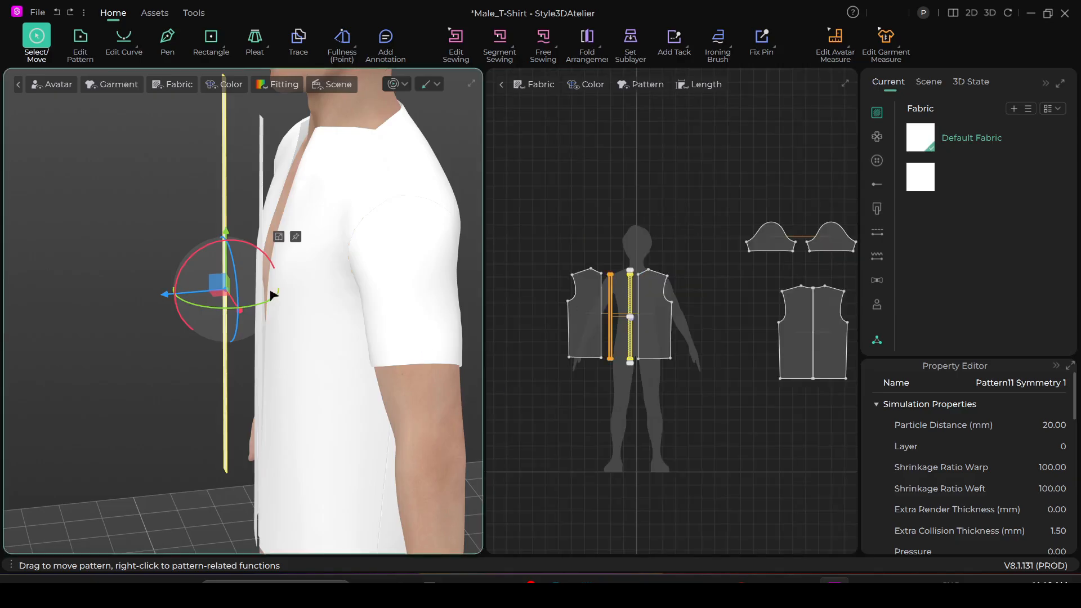
scroll(266, 307, down, 2)
right_drag(260, 319, 350, 282)
scroll(354, 284, up, 2)
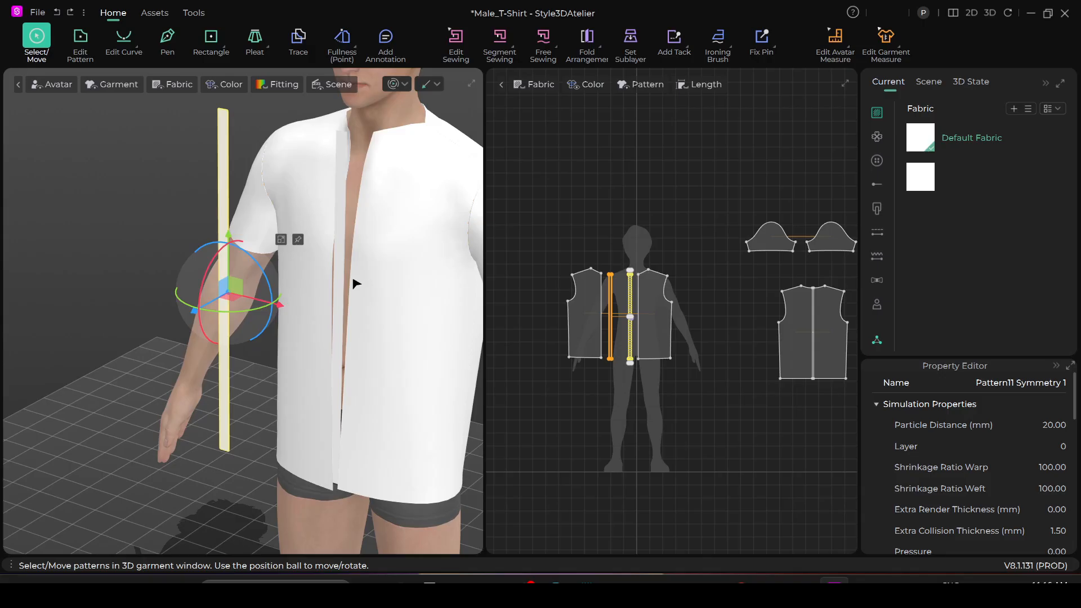
scroll(362, 280, up, 4)
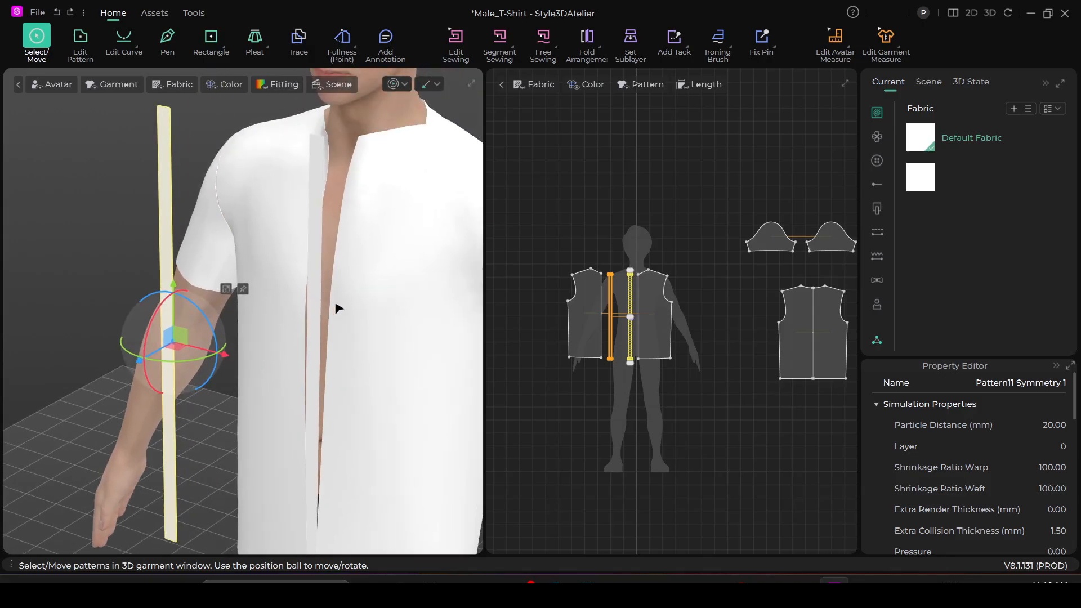
right_drag(384, 310, 429, 293)
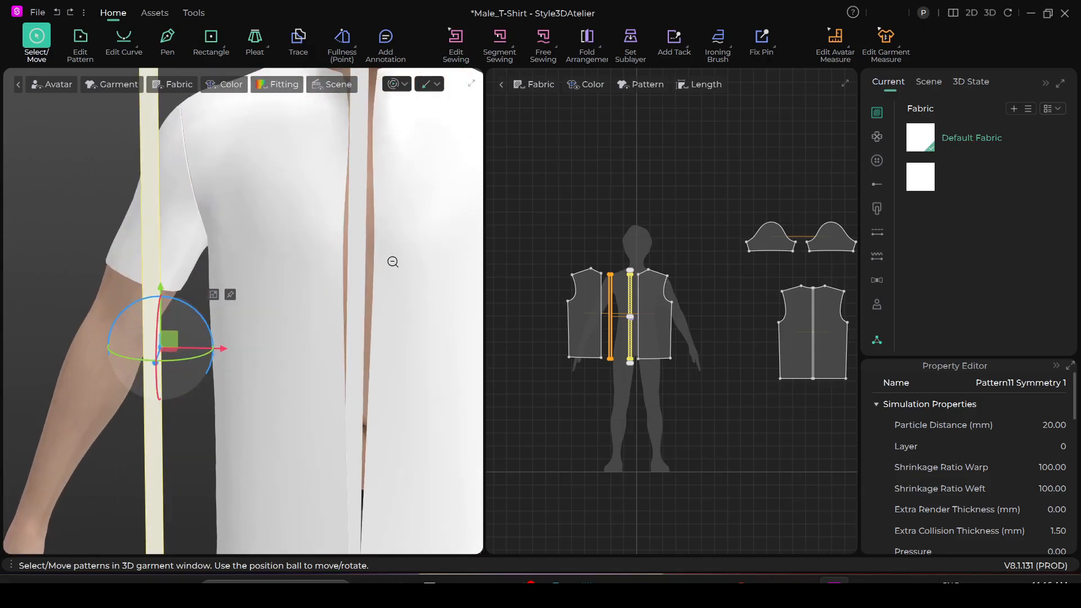
scroll(386, 259, down, 1)
middle_drag(387, 258, 313, 329)
drag(285, 260, 292, 260)
right_drag(292, 280, 351, 279)
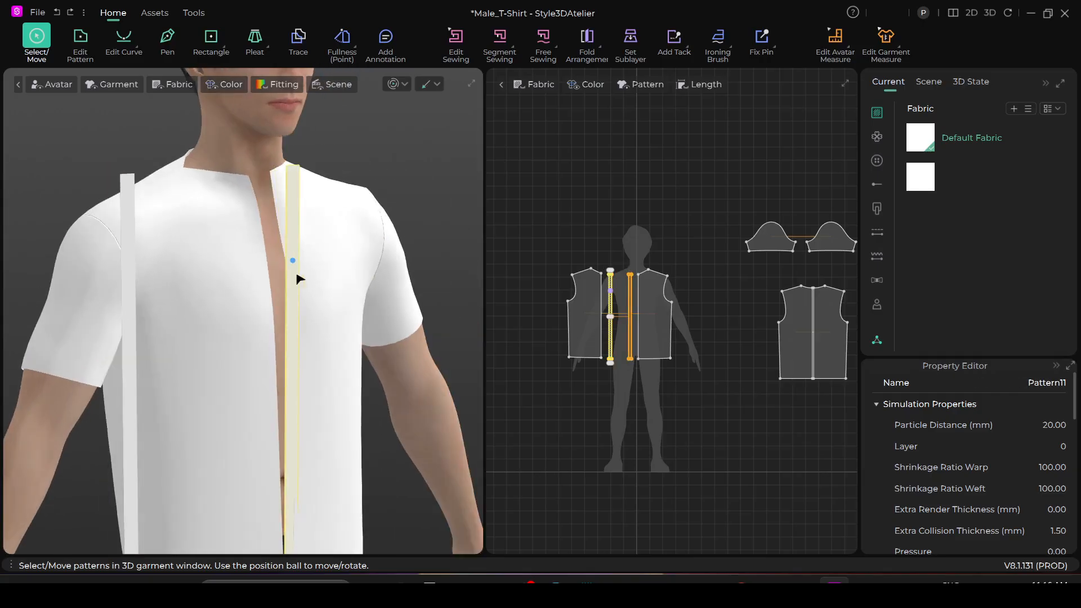
drag(294, 276, 369, 266)
- Position the mirrored strip in 3D over the centre-front opening, with the original strip beside it on the wearer's left
drag(131, 299, 268, 285)
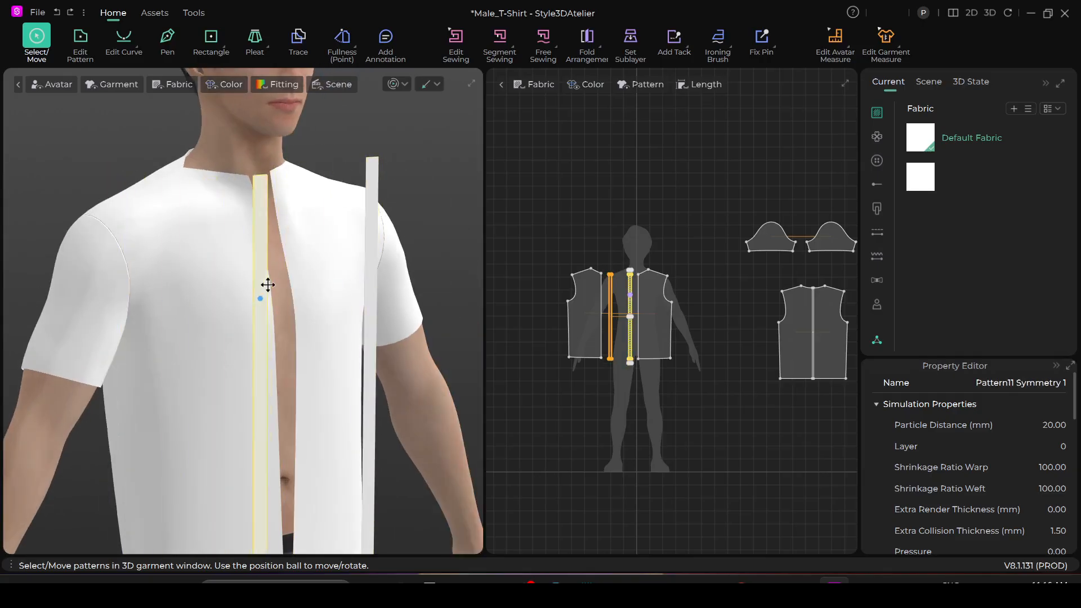
scroll(583, 314, up, 3)
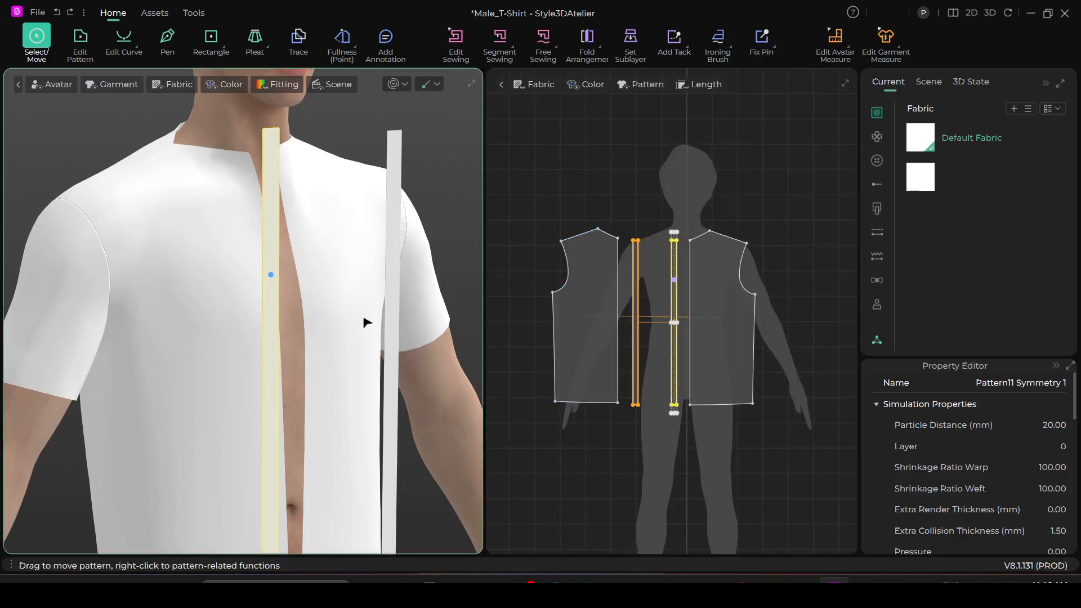
drag(268, 280, 277, 281)
right_drag(248, 347, 221, 343)
drag(445, 330, 406, 327)
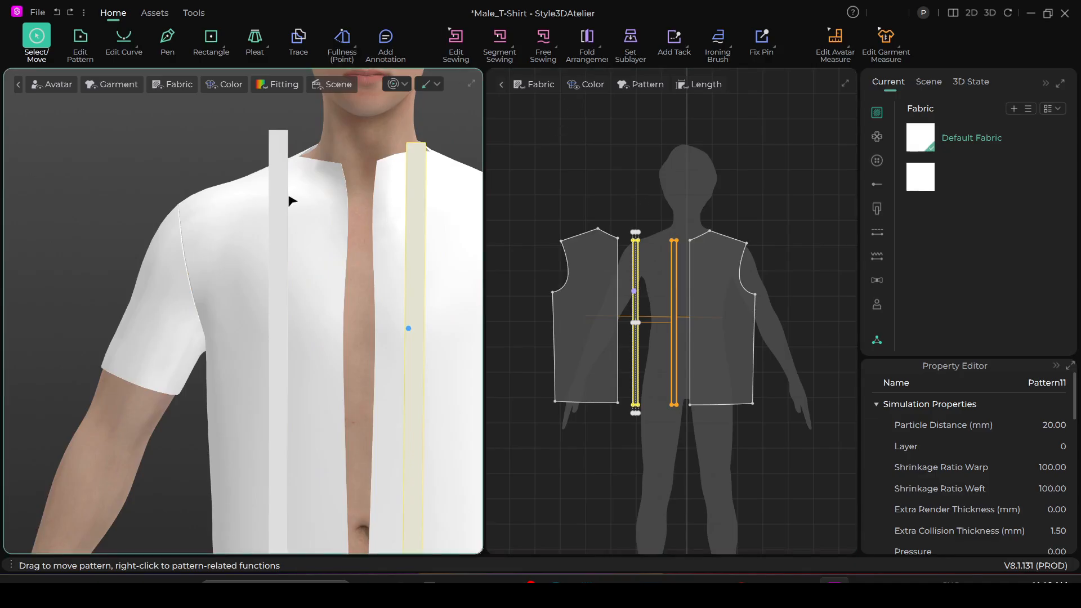
drag(282, 218, 364, 219)
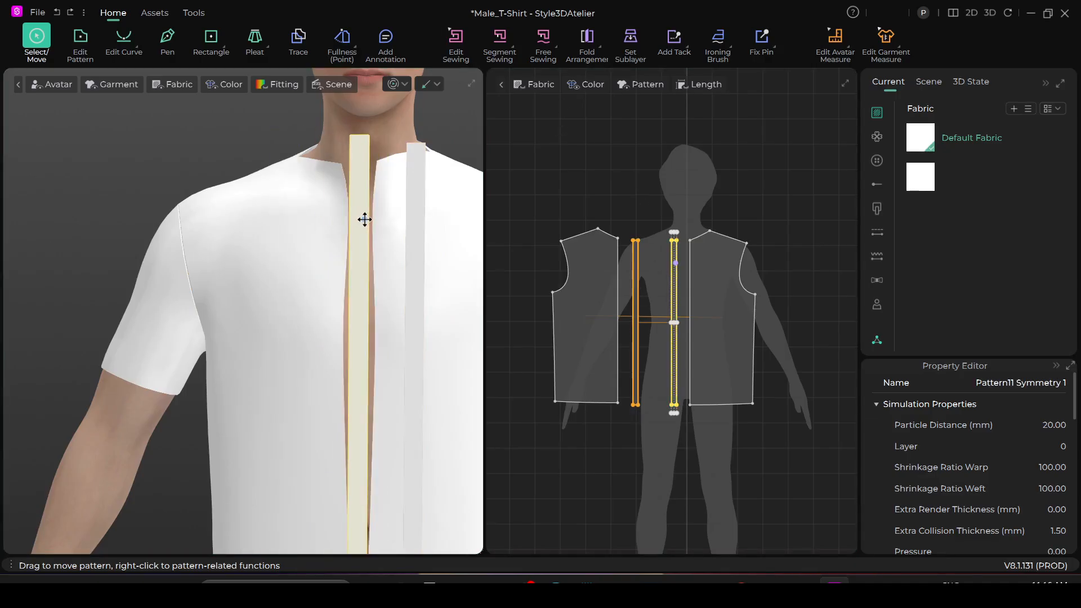
- Sew the outer long edge of the mirrored strip to the centre-front edge on the wearer's right with Segment Sewing
click(496, 41)
click(345, 315)
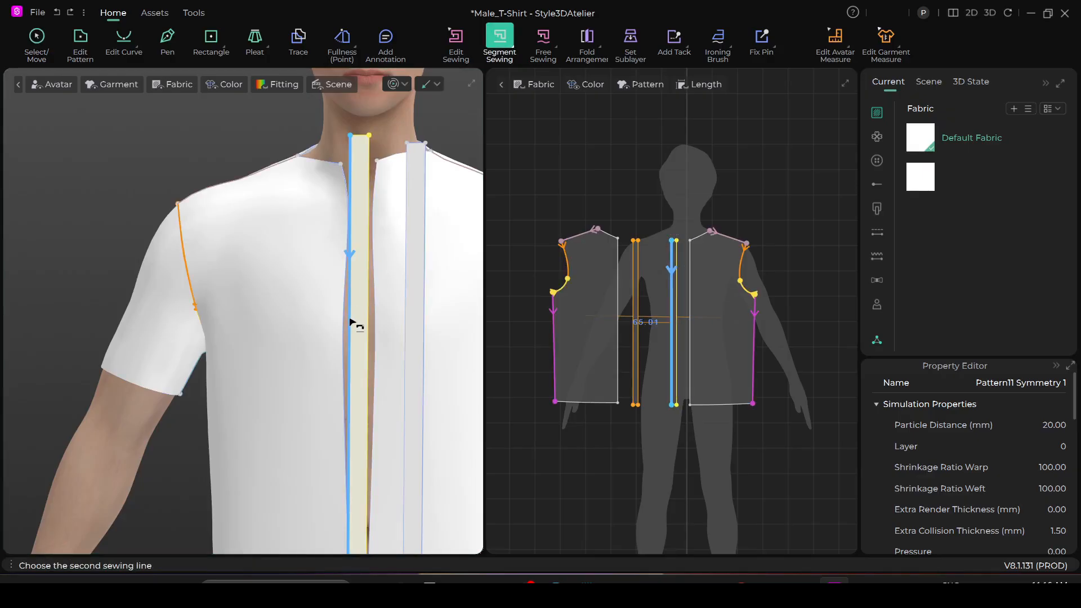
scroll(355, 324, up, 2)
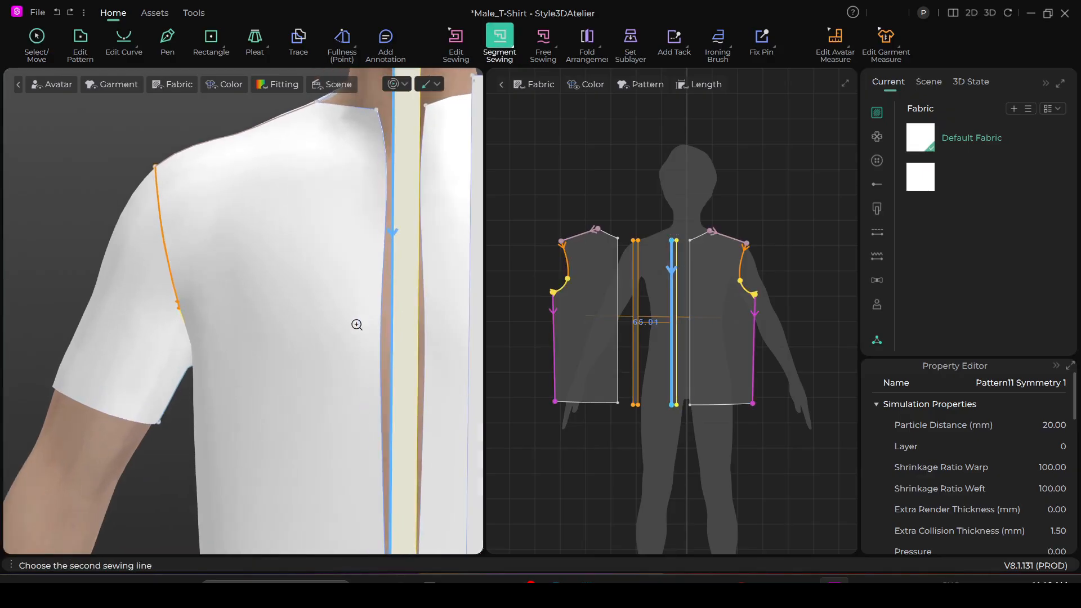
click(378, 342)
right_drag(379, 340, 327, 367)
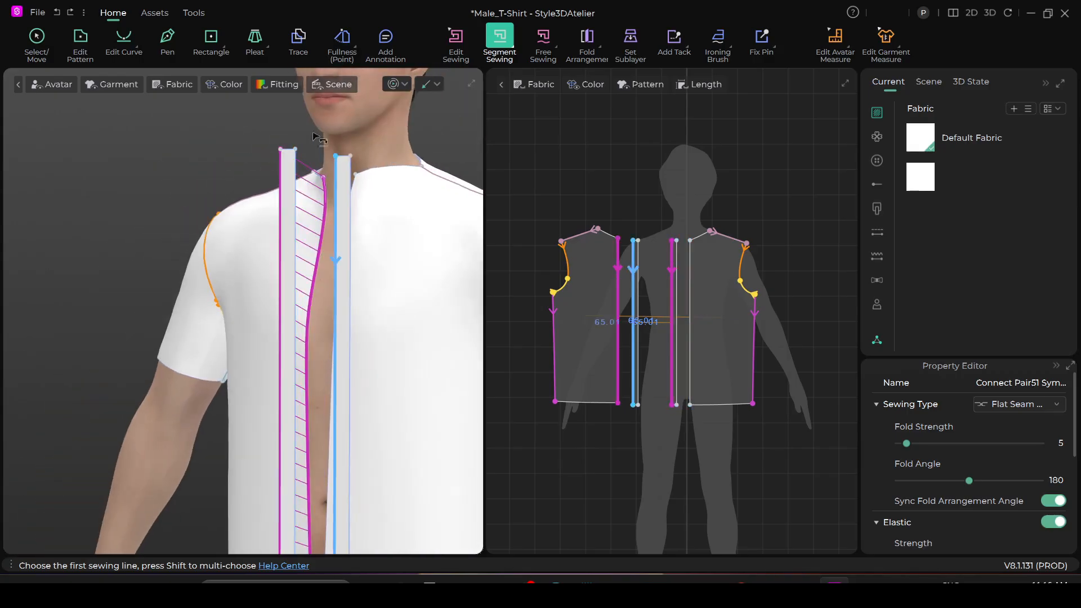
- Move the original strip in 3D beside the opening and segment-sew its outer long edge to the centre-front edge on the wearer's left
click(32, 40)
drag(337, 290, 318, 290)
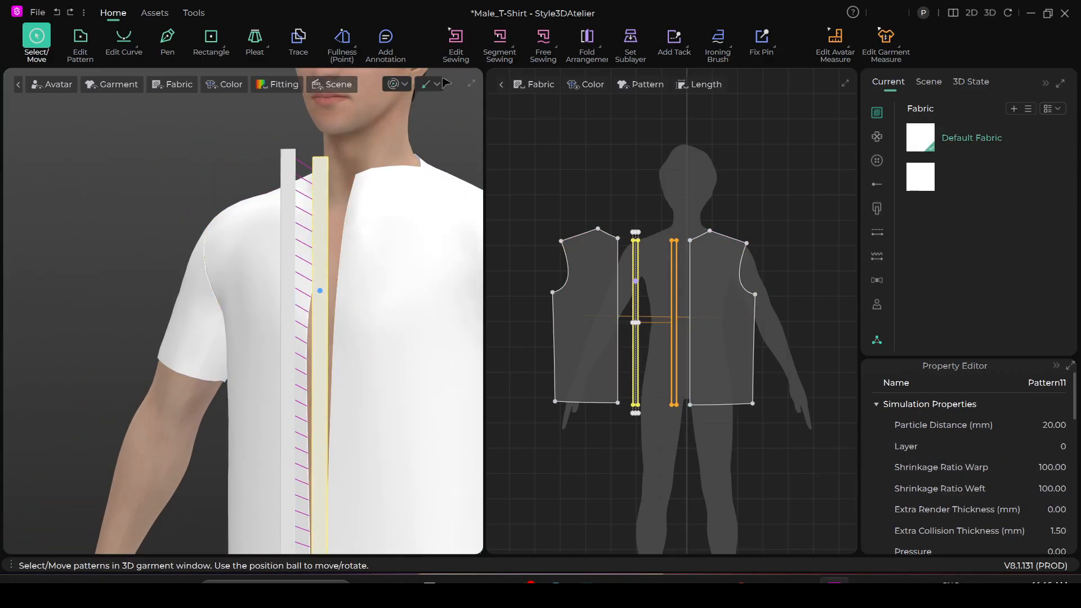
click(499, 38)
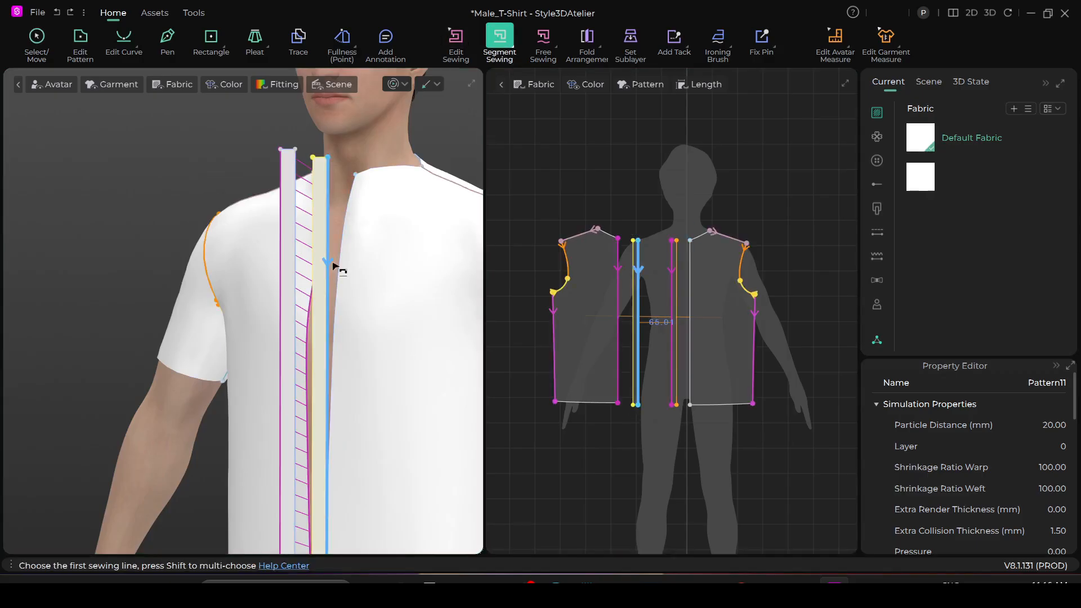
click(341, 267)
click(341, 267)
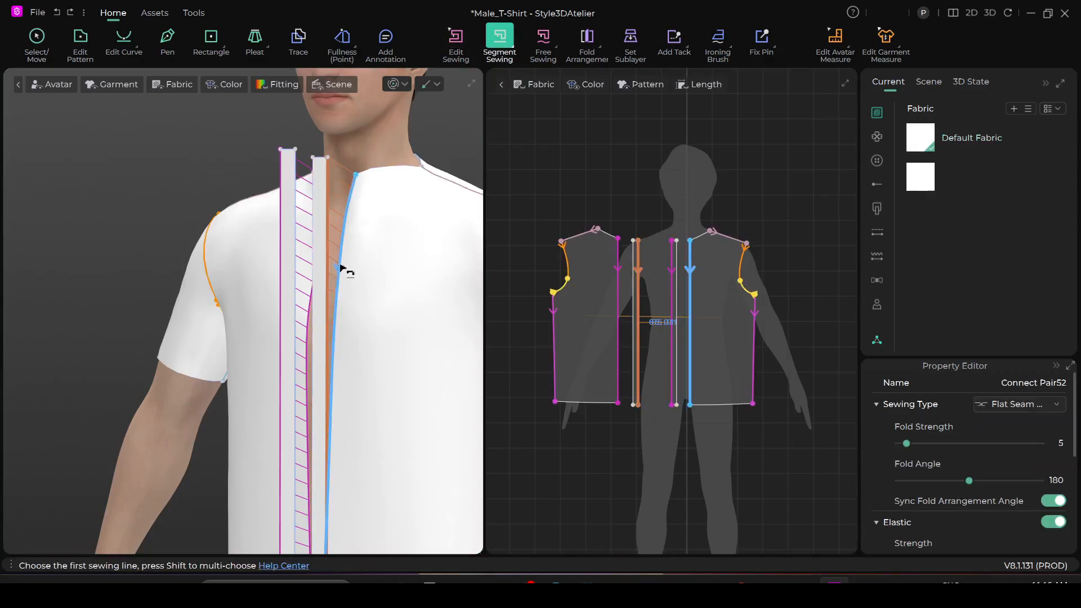
- Simulate the garment and pull the front pieces and placket strips into place so the strips overlap at the centre front
key(space)
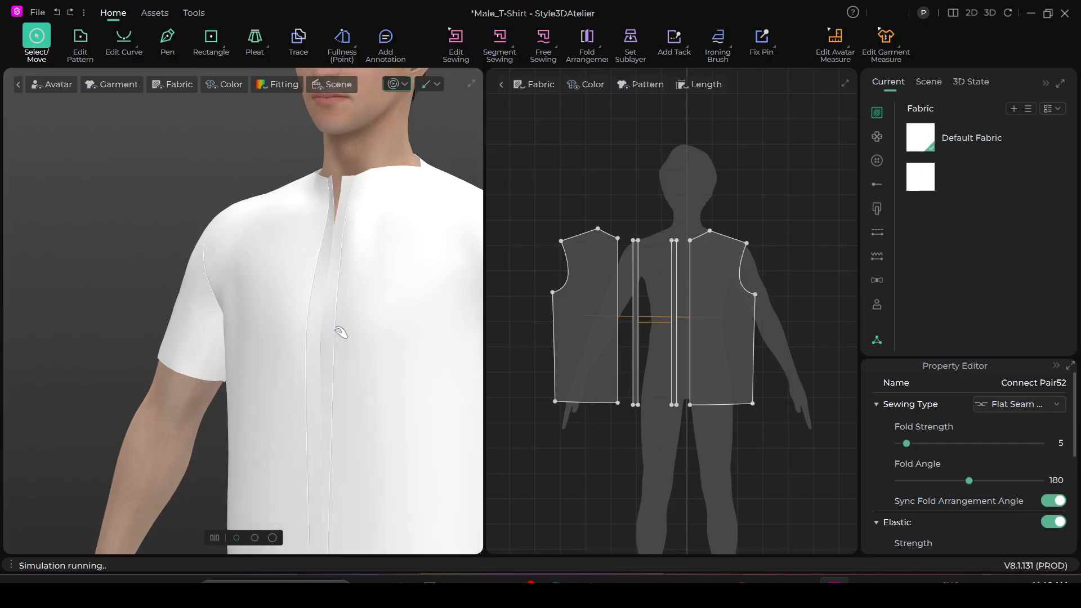
click(373, 223)
drag(390, 219, 308, 191)
drag(330, 419, 313, 429)
scroll(325, 441, down, 1)
drag(321, 524, 304, 538)
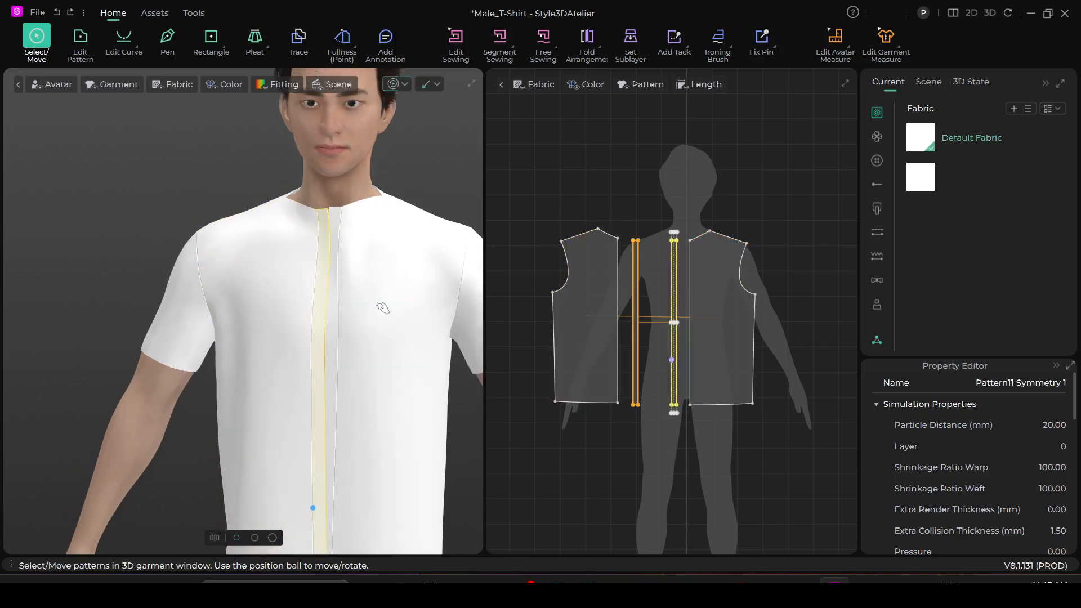
drag(362, 231, 352, 238)
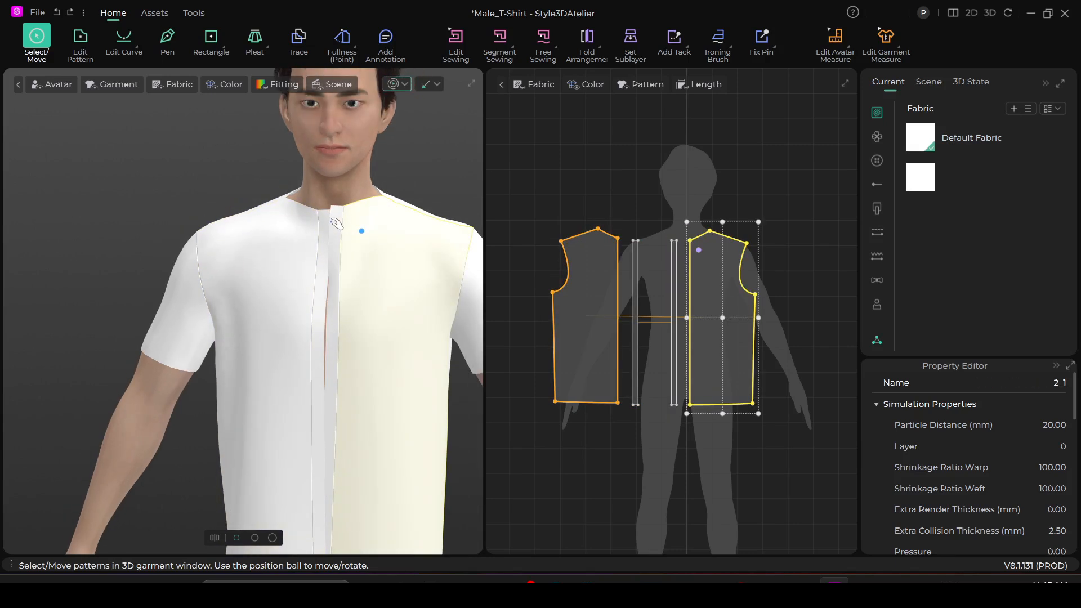
click(337, 234)
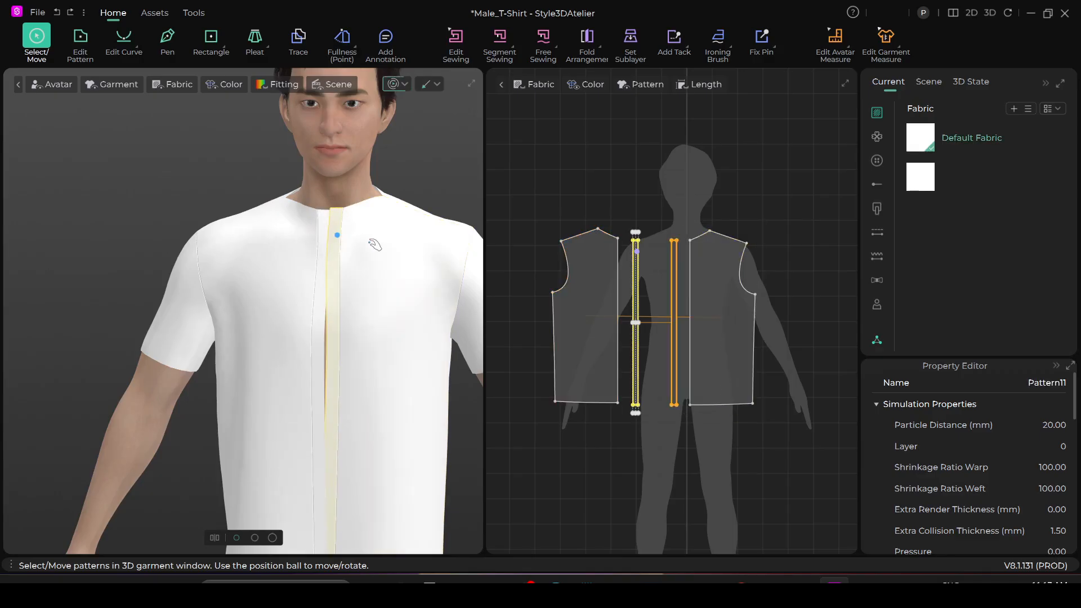
middle_drag(294, 279, 321, 260)
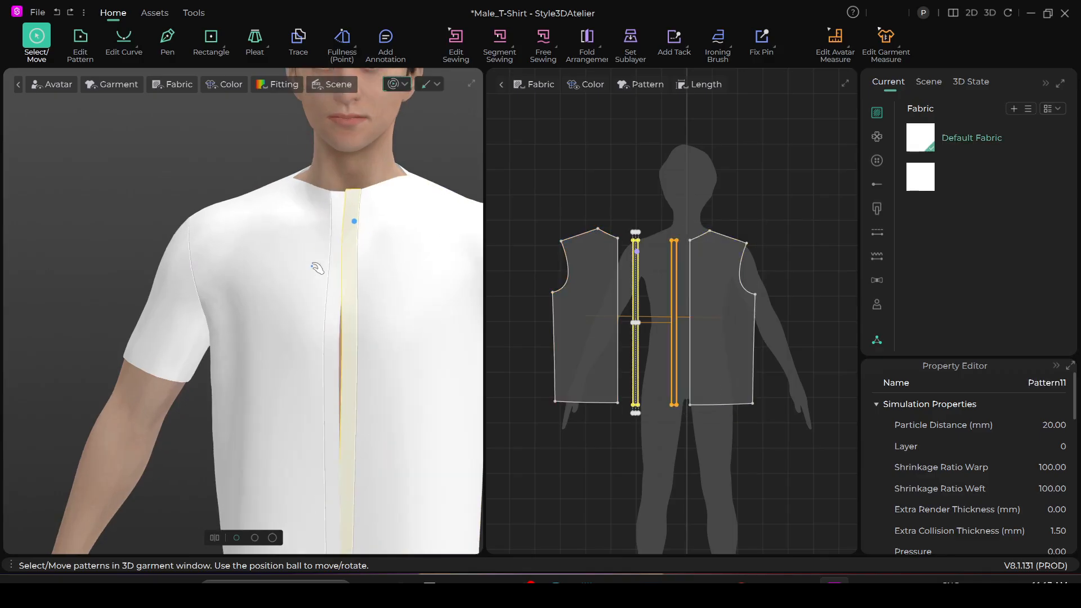
click(616, 174)
scroll(639, 205, up, 3)
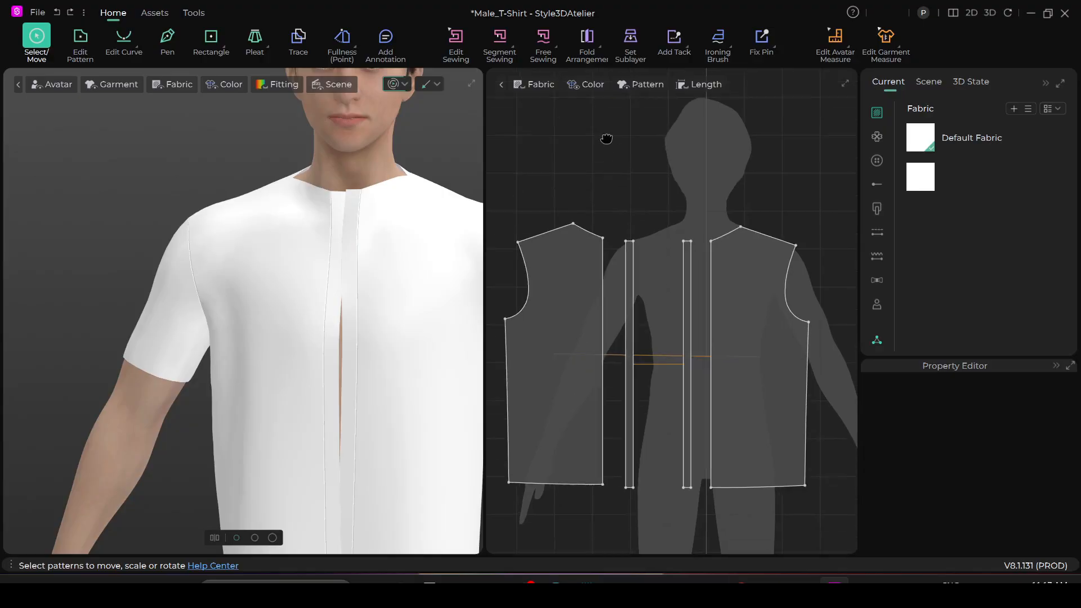
scroll(618, 206, down, 2)
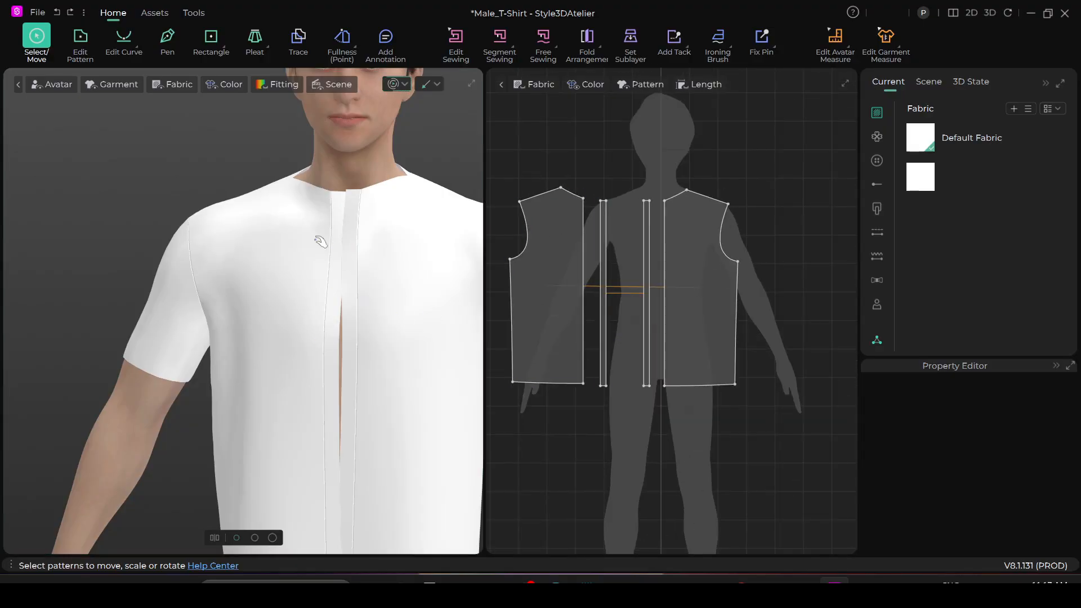
key(n)
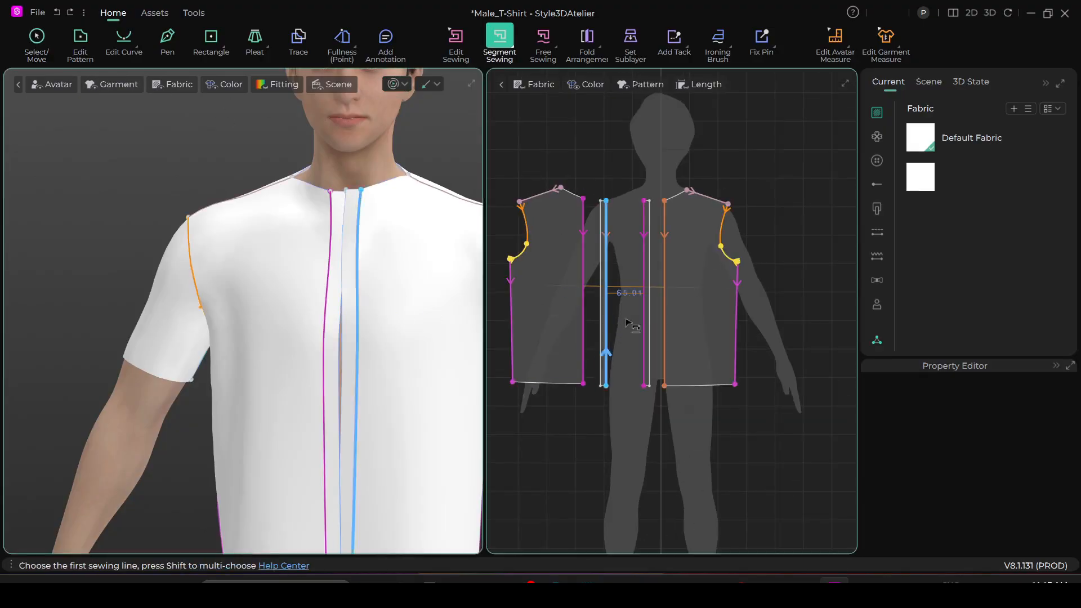
click(35, 45)
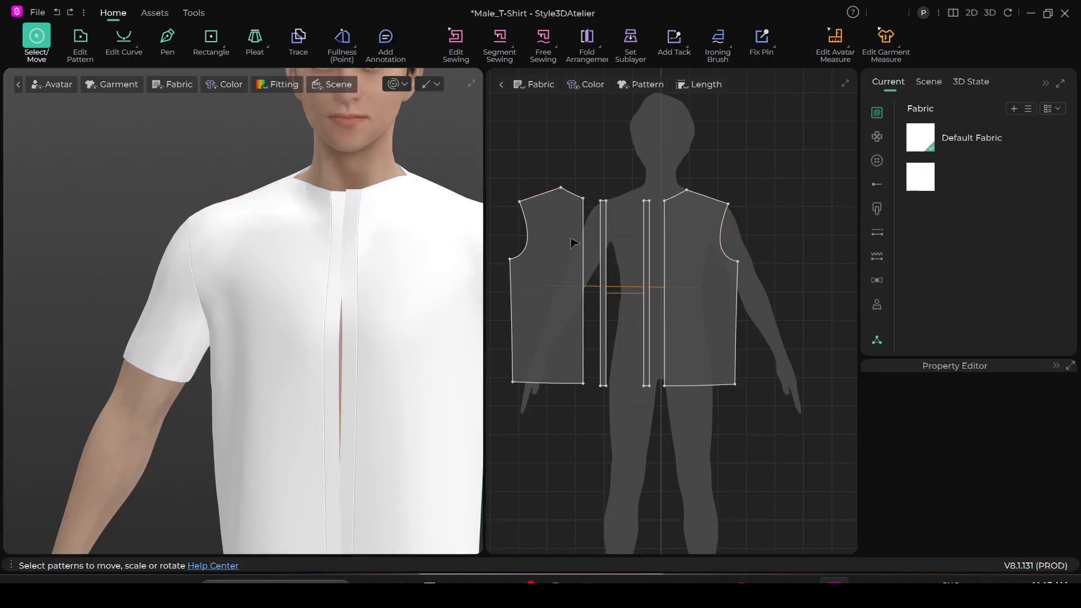
click(701, 289)
scroll(695, 315, down, 3)
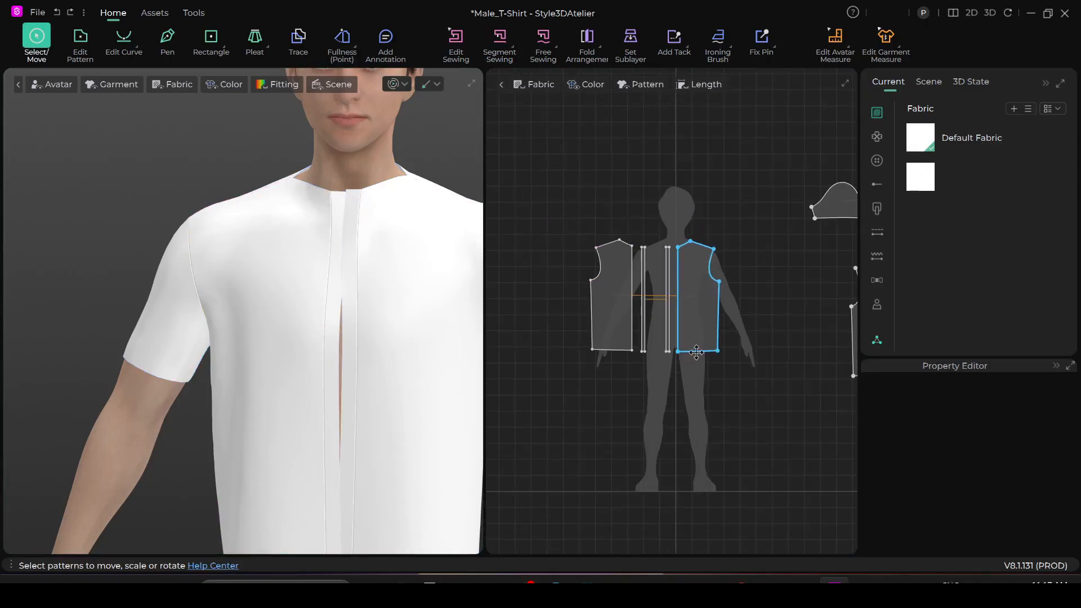
scroll(695, 354, up, 3)
middle_drag(704, 339, 718, 430)
click(657, 318)
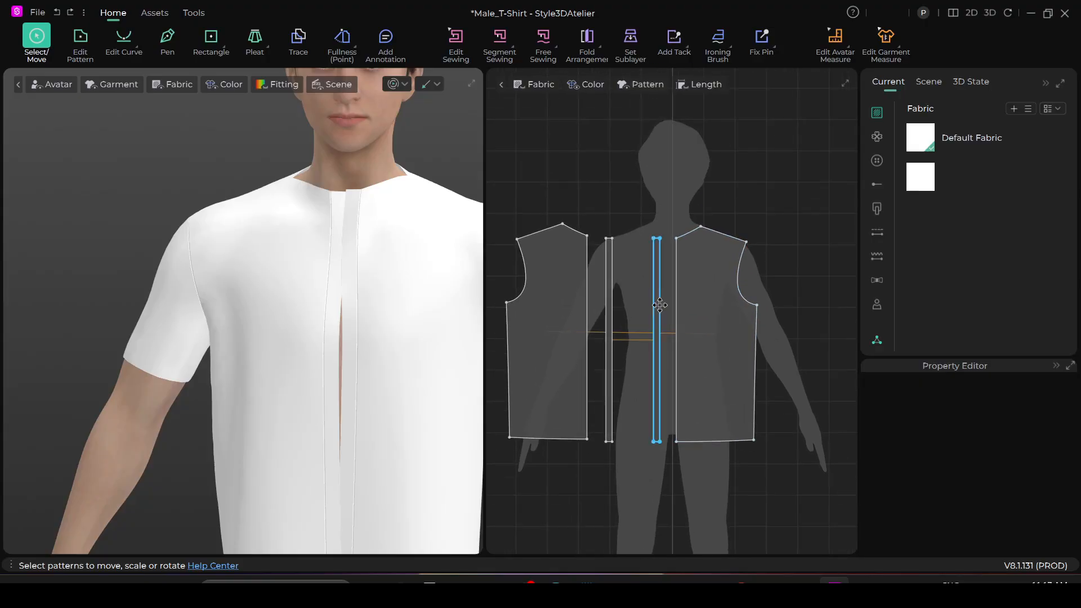
scroll(653, 389, up, 4)
middle_drag(618, 264, 636, 286)
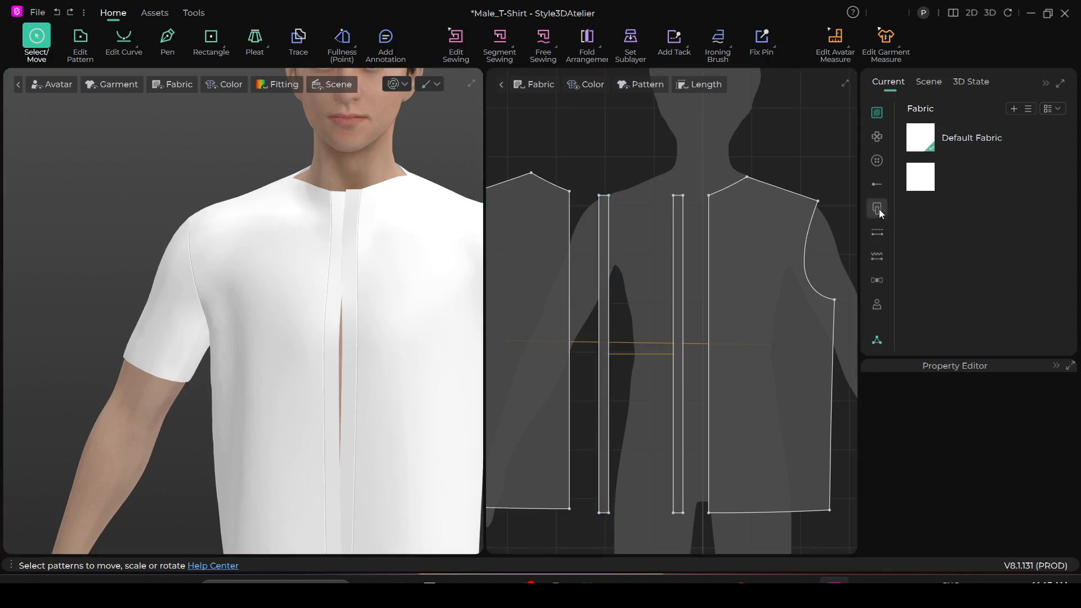
- Examine possible button positions and their distances from the upper end of the original placket strip with the Button tool
click(878, 161)
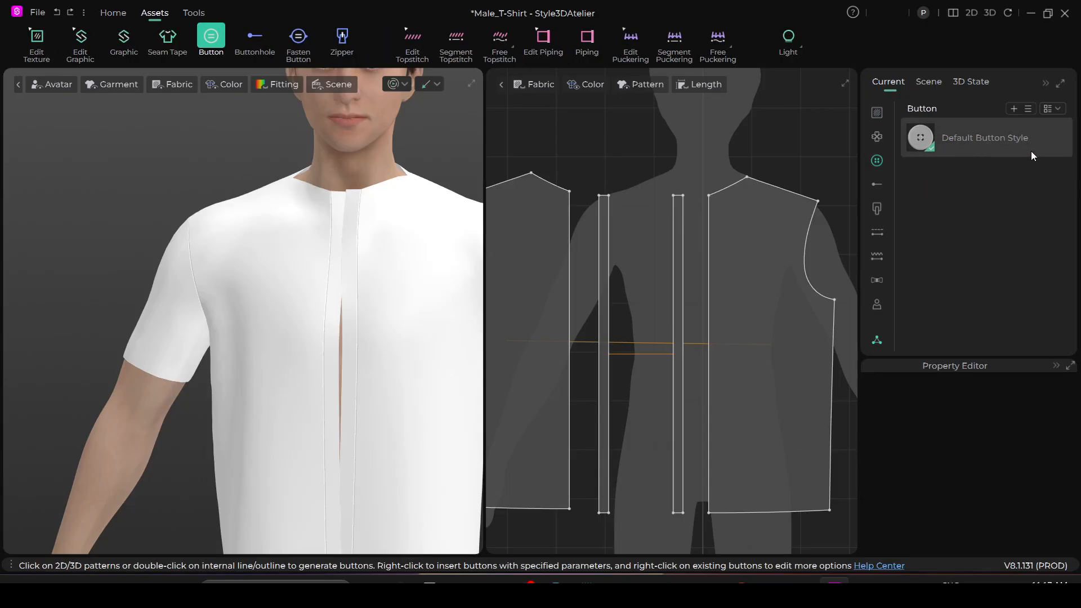
scroll(609, 304, up, 3)
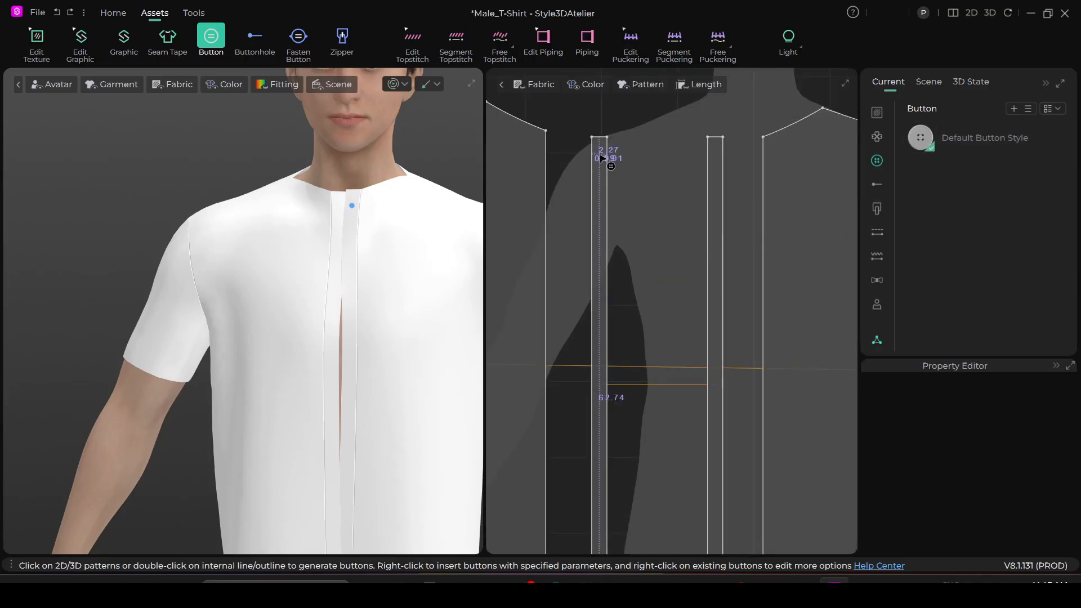
scroll(609, 164, up, 2)
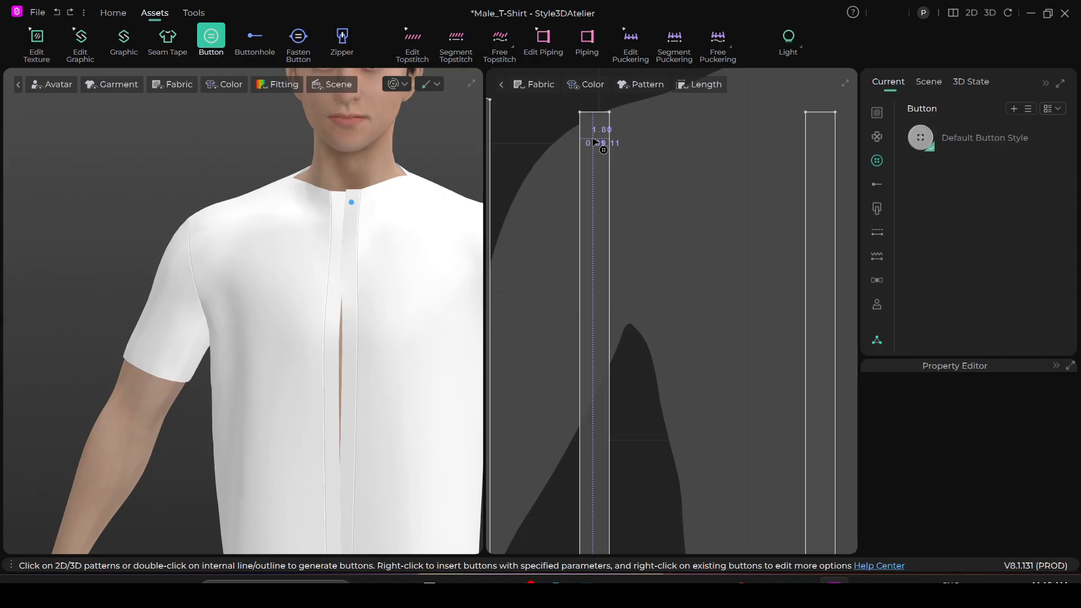
scroll(595, 143, down, 2)
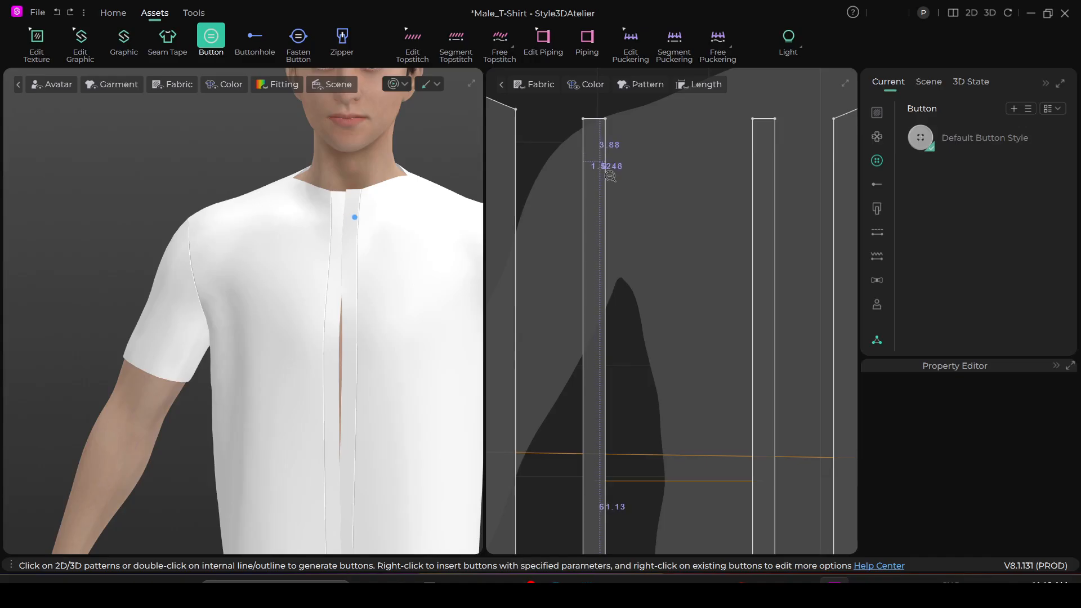
scroll(610, 176, down, 2)
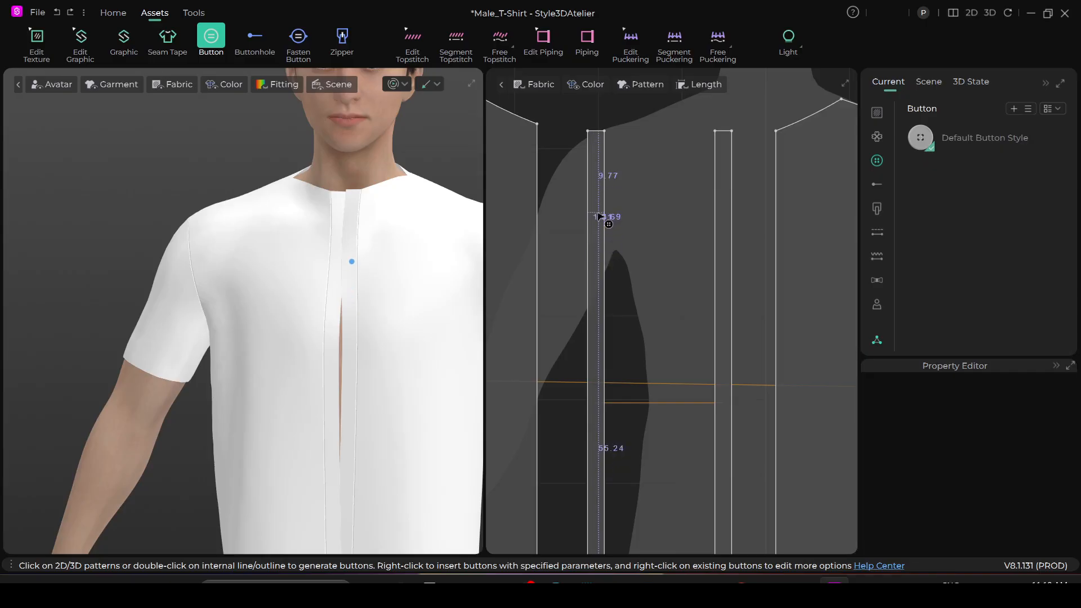
scroll(600, 236, down, 3)
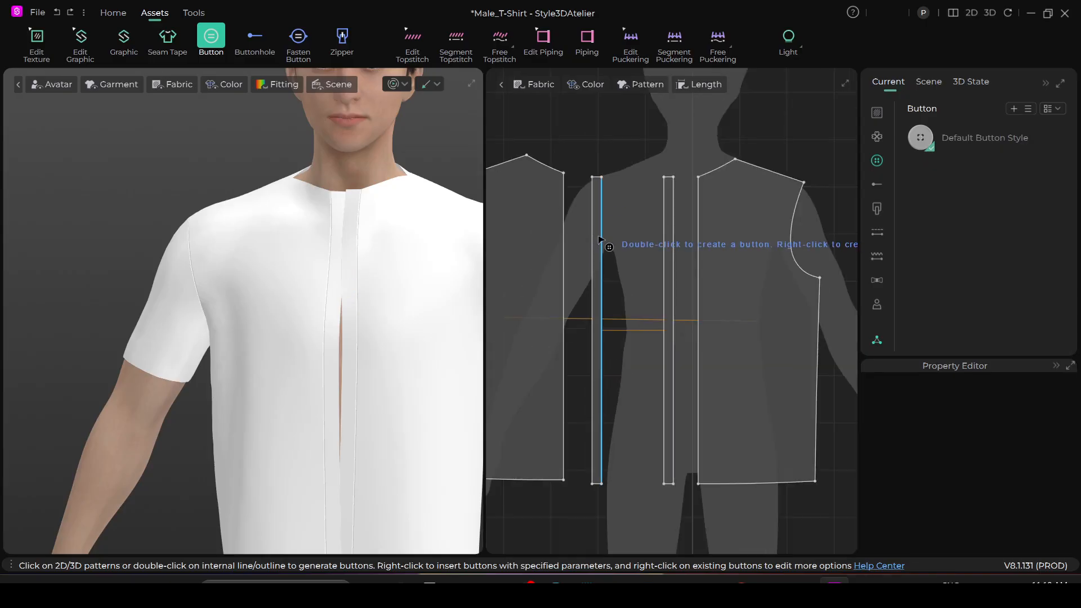
- Move the original strip in the 2D pattern layout closer to the mirrored strip and save the project
click(112, 12)
click(33, 44)
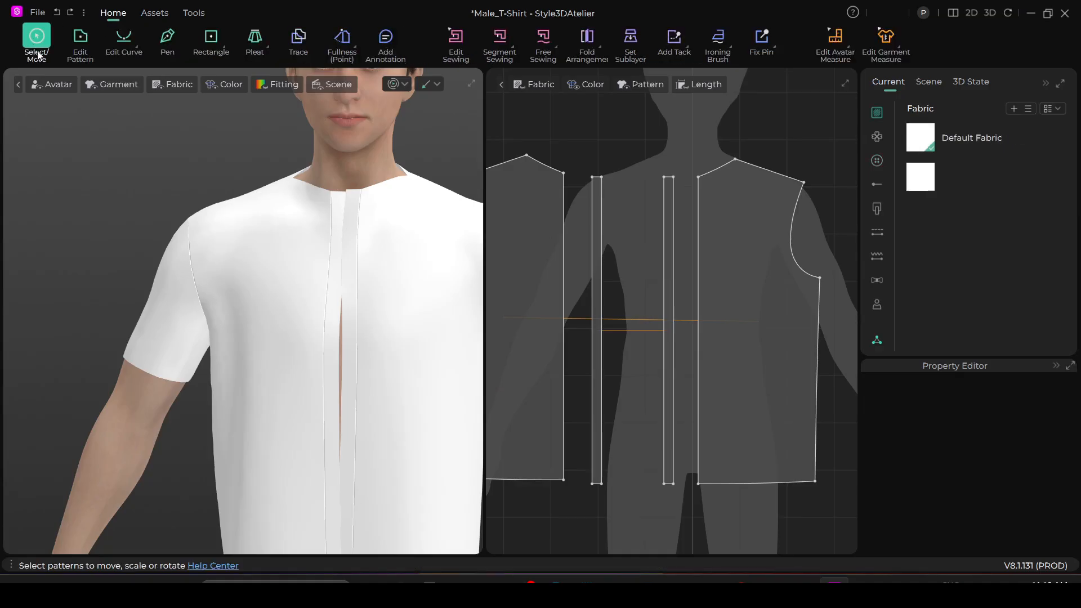
drag(598, 281, 643, 287)
key(ctrl+s)
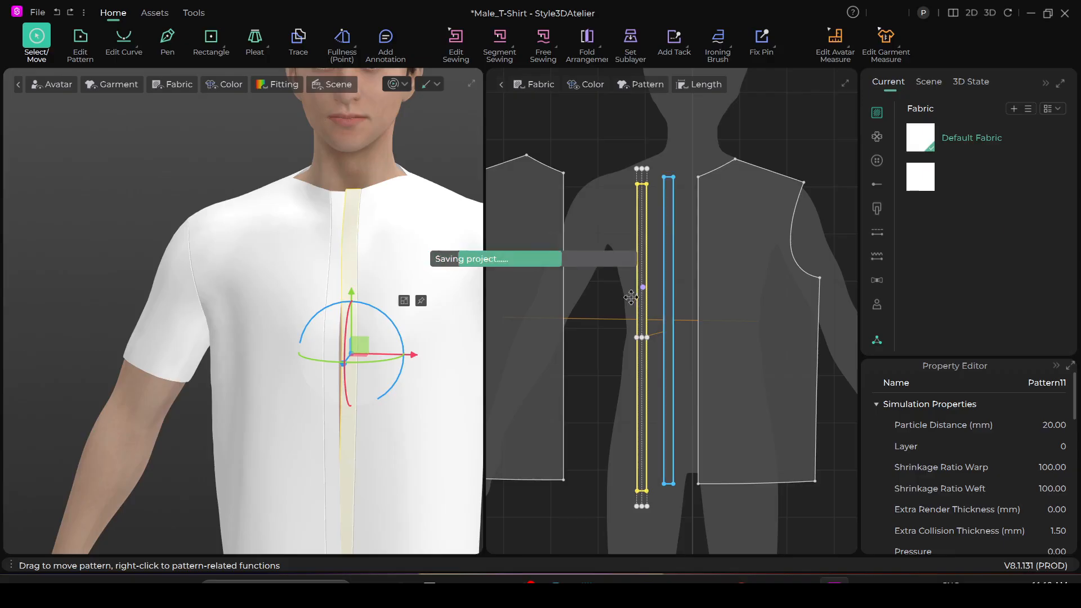
- Space the two placket strips apart between the front pieces in the 2D pattern layout and nudge the wearer's right front piece
drag(637, 303, 663, 307)
click(334, 336)
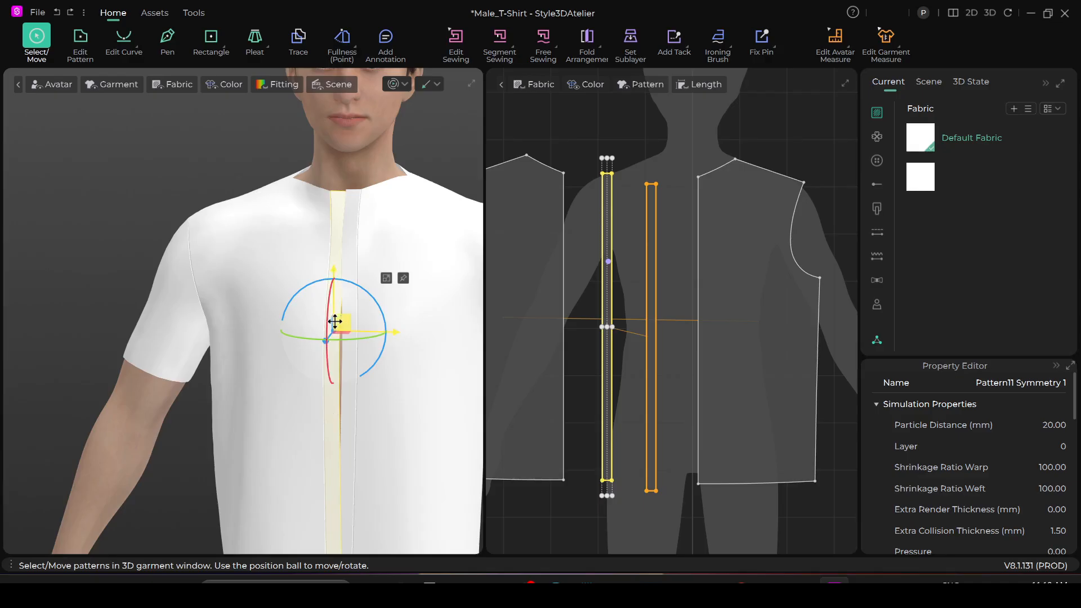
scroll(341, 313, up, 1)
drag(654, 231, 666, 226)
drag(528, 225, 529, 235)
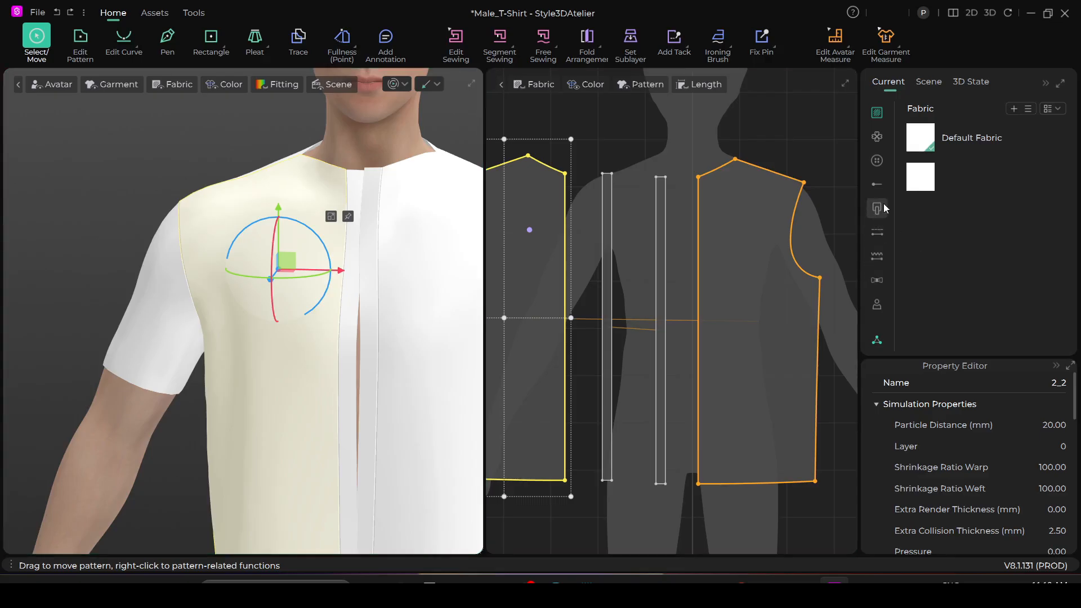
- Try a default button near the upper end of the mirrored placket strip and delete it
click(878, 162)
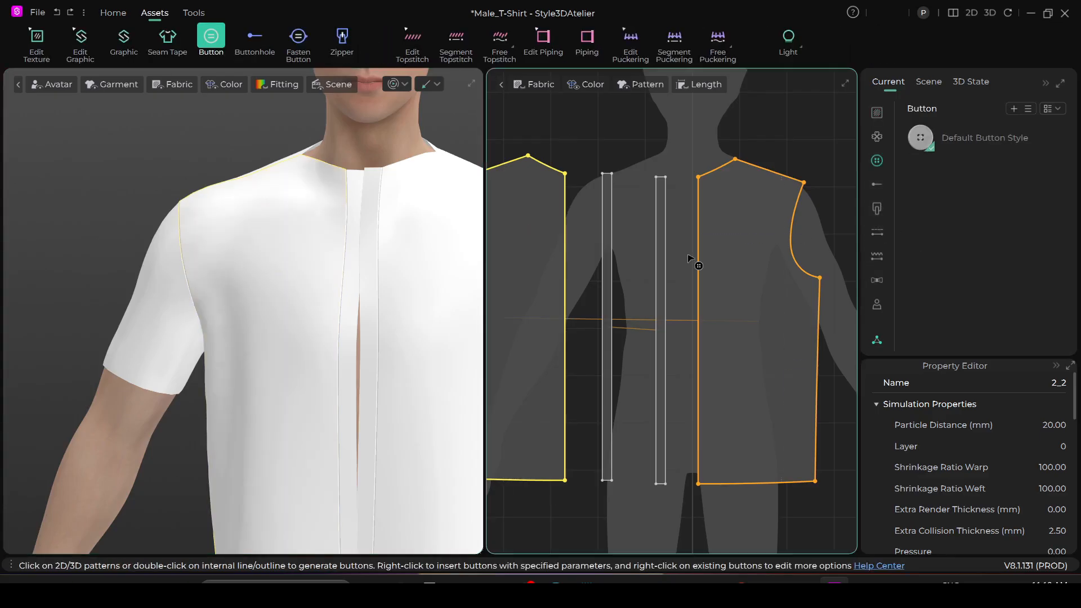
scroll(596, 262, up, 3)
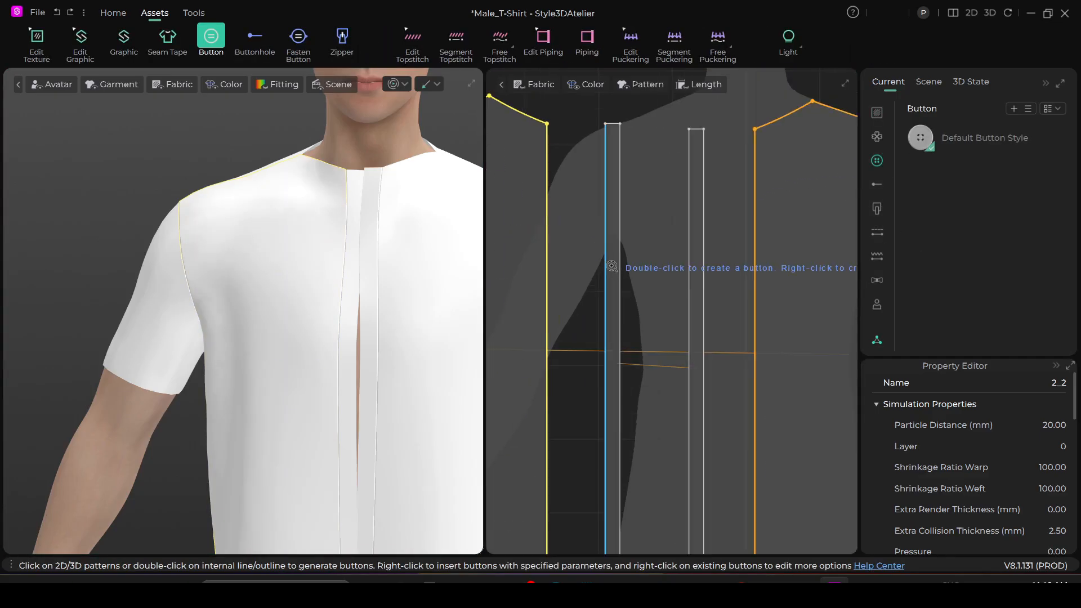
click(615, 149)
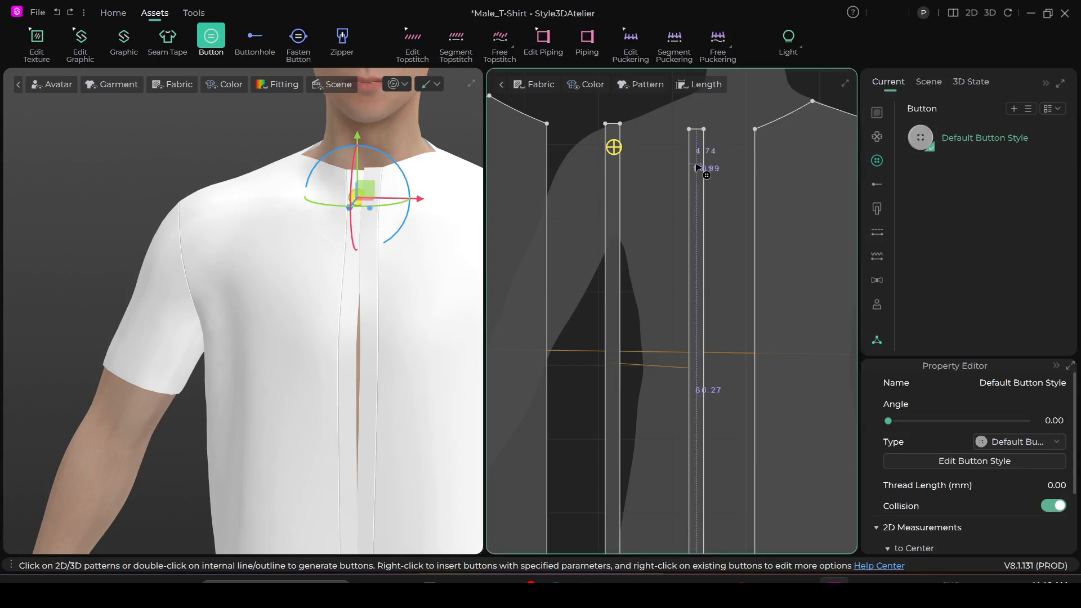
click(614, 147)
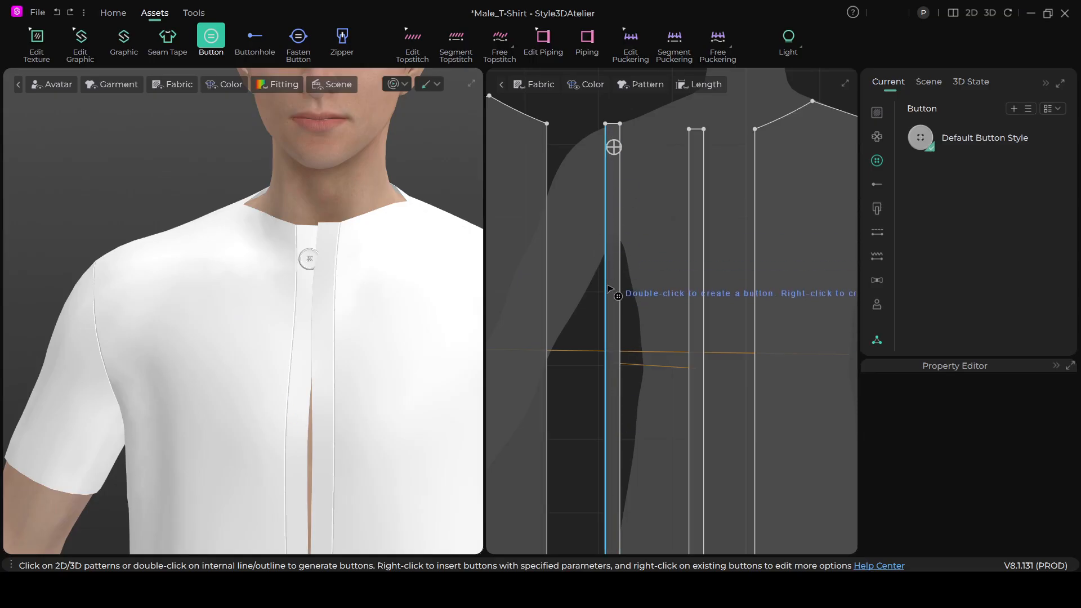
key(ctrl+a)
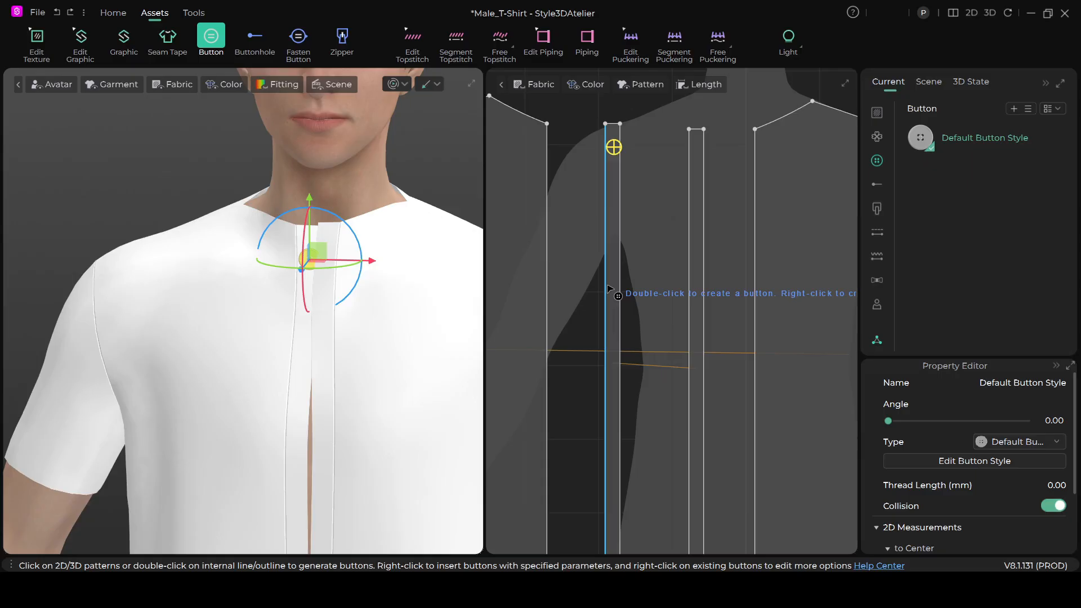
key(Delete)
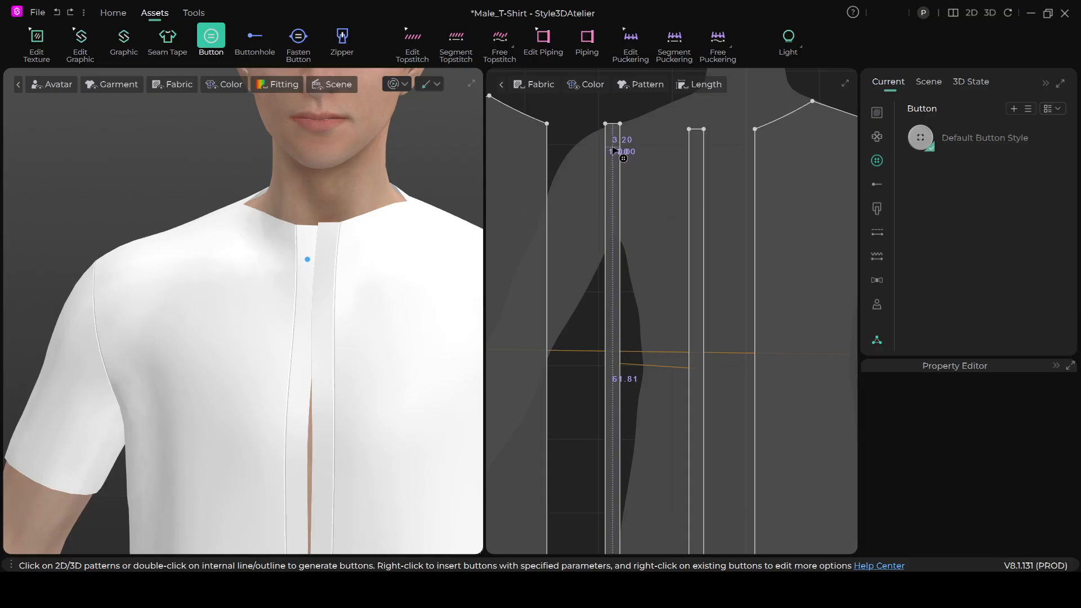
- Add a midpoint to the mirrored placket strip's upper short edge with a Uniform Split into 2 segments
scroll(614, 150, up, 2)
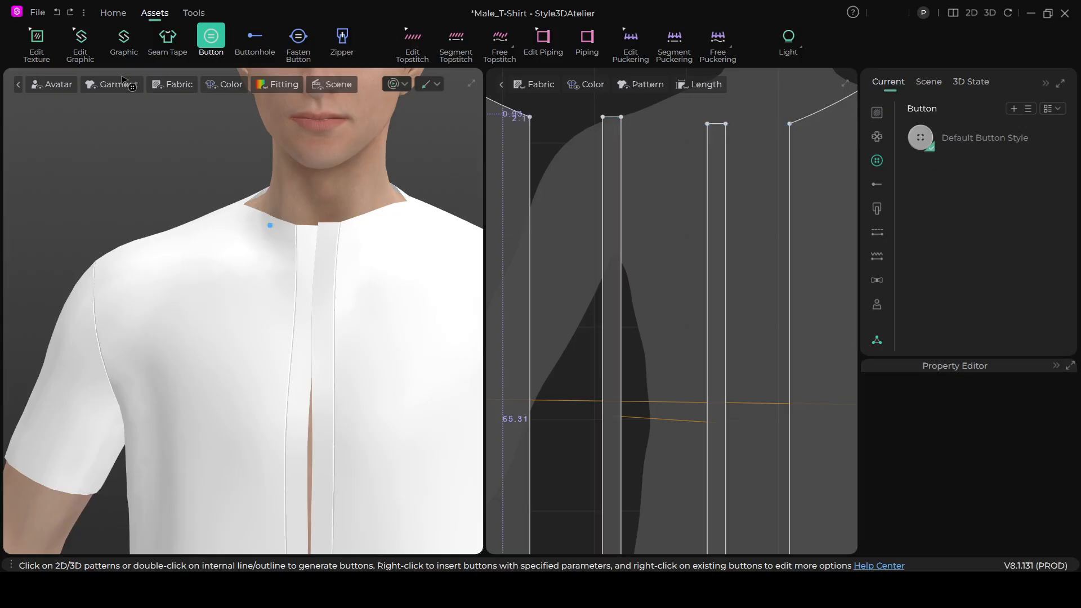
click(107, 14)
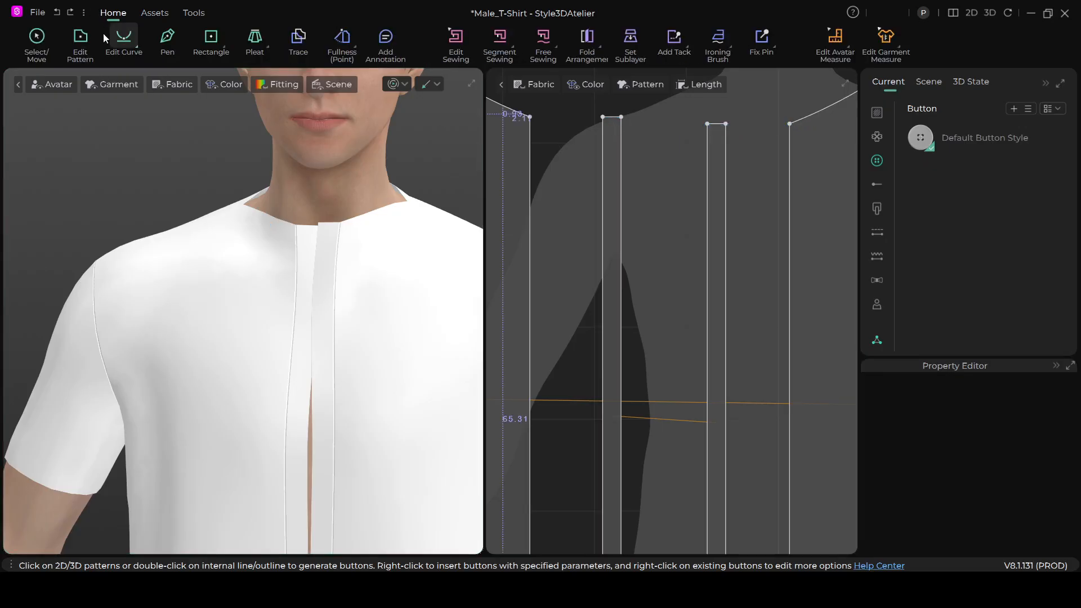
click(225, 45)
click(247, 161)
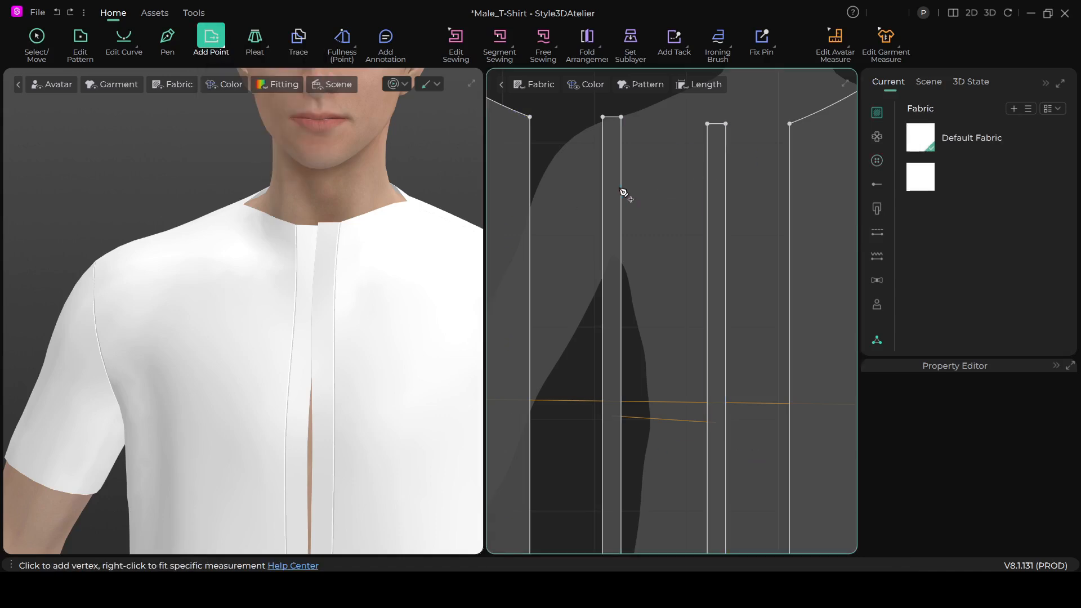
scroll(620, 190, up, 3)
middle_drag(595, 147, 595, 250)
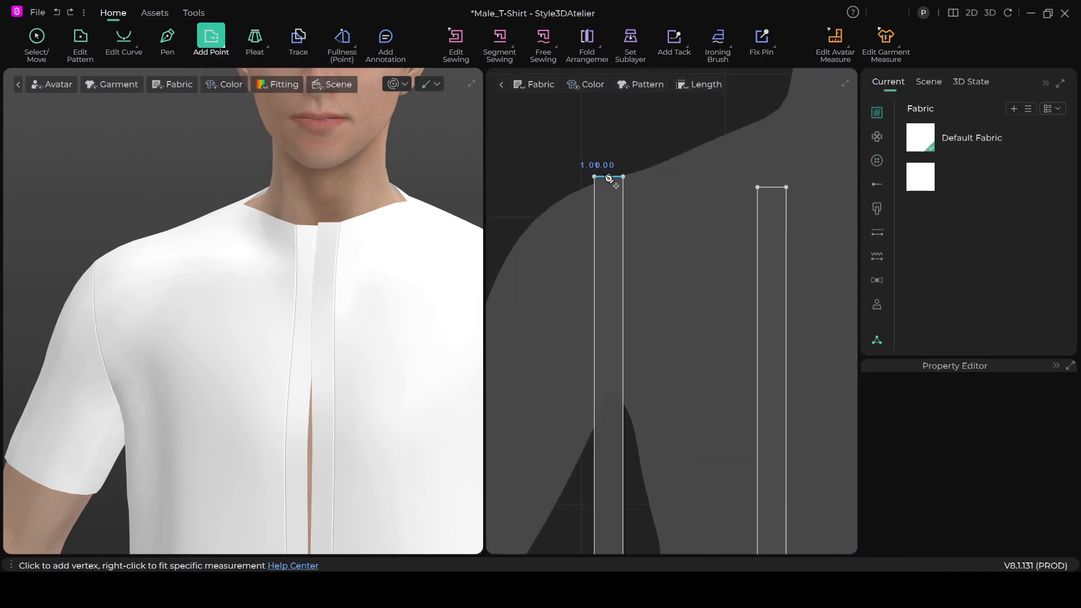
right_click(609, 177)
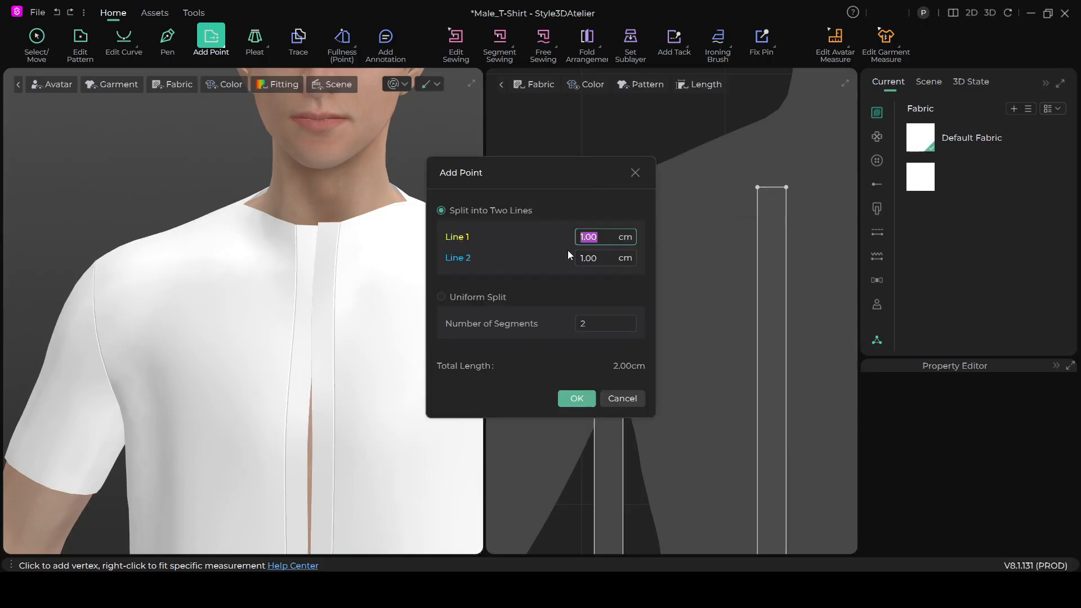
click(444, 296)
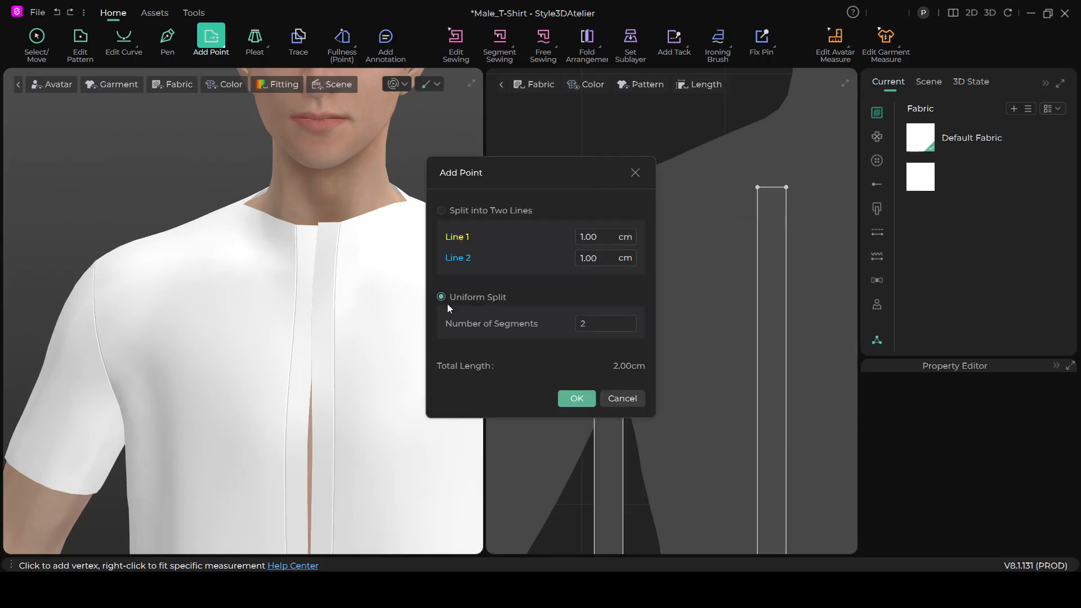
click(577, 398)
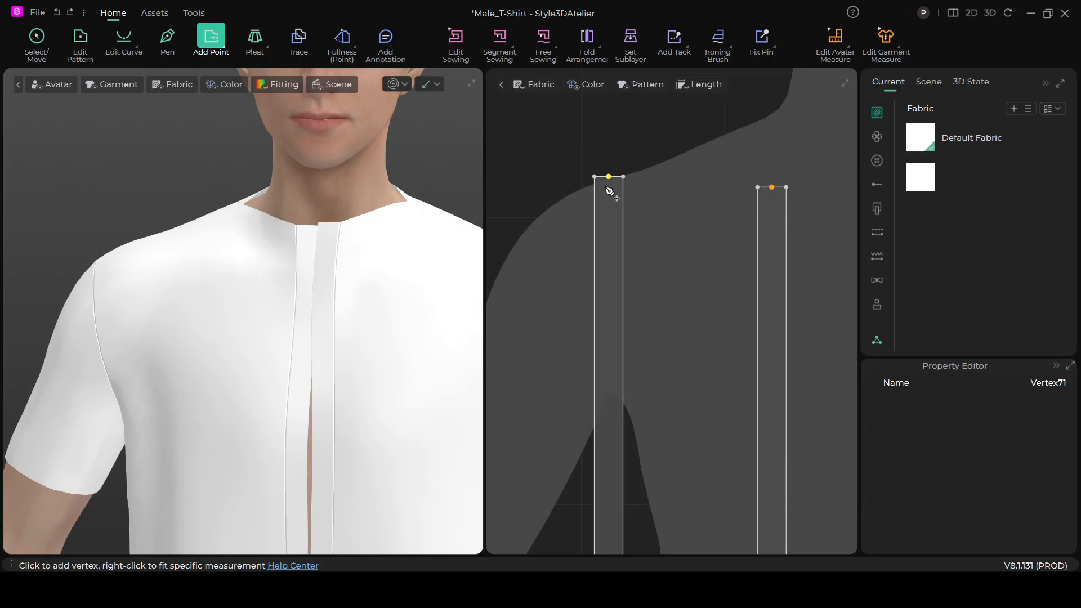
- Add a midpoint to the mirrored placket strip's lower short edge with a Uniform Split into 2 segments
scroll(615, 257, down, 3)
scroll(617, 428, up, 5)
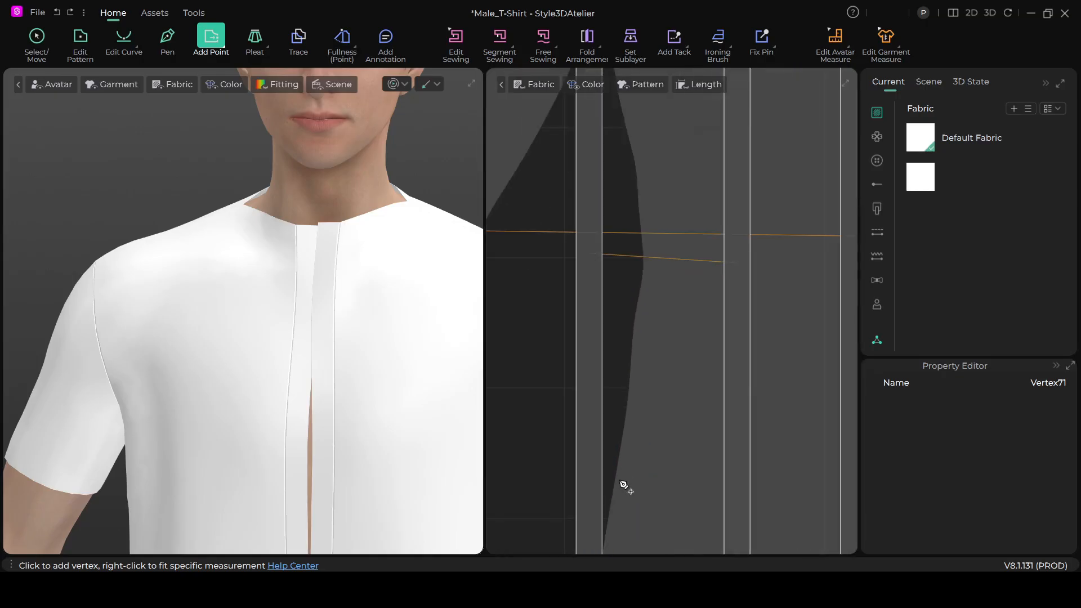
middle_drag(622, 483, 635, 242)
scroll(599, 476, down, 3)
scroll(598, 479, up, 7)
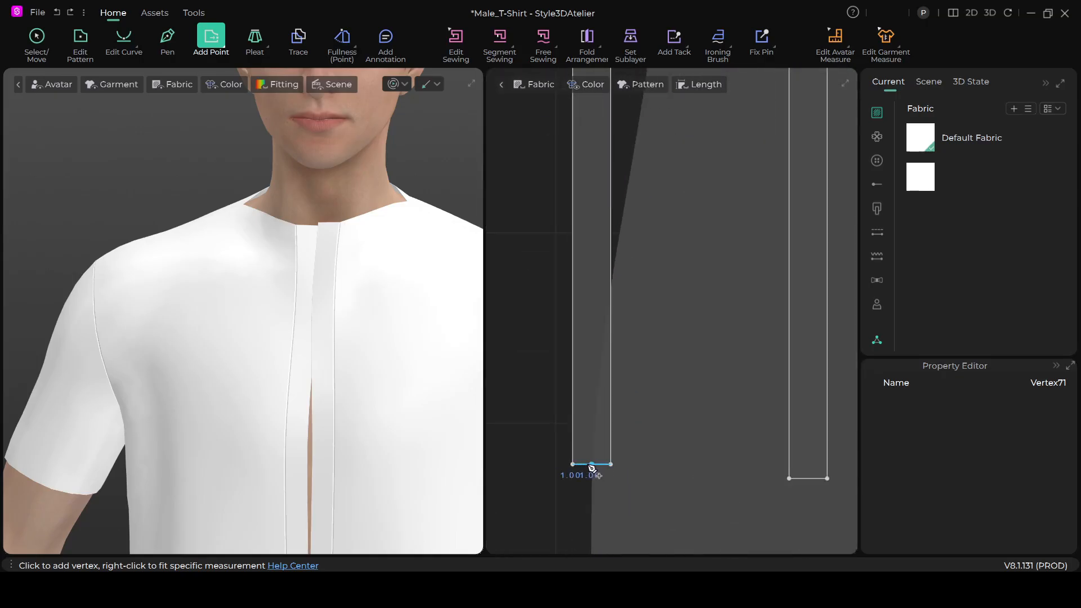
right_click(592, 465)
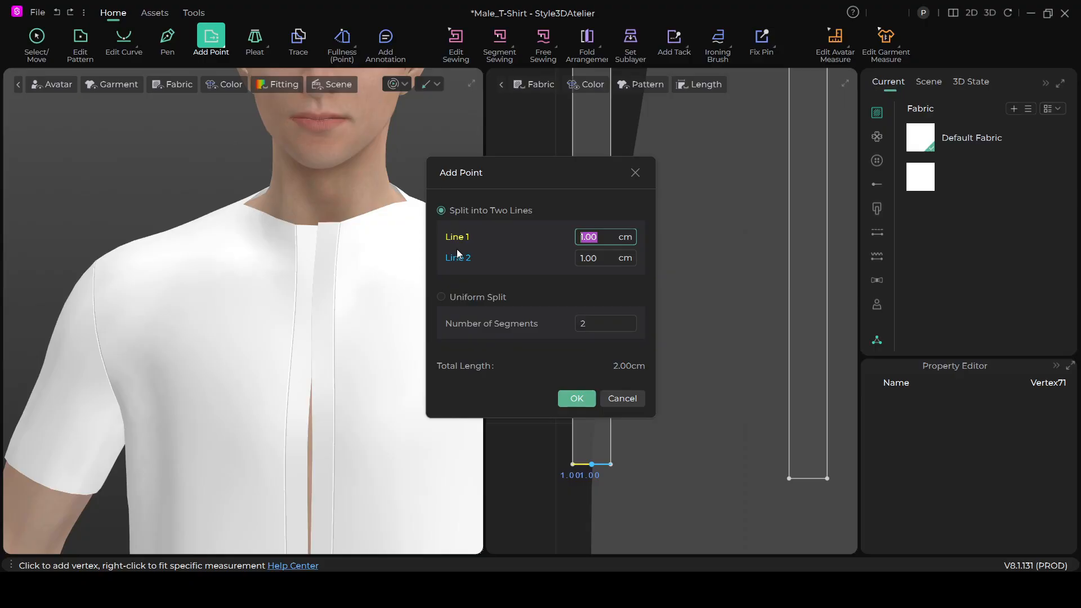
click(441, 297)
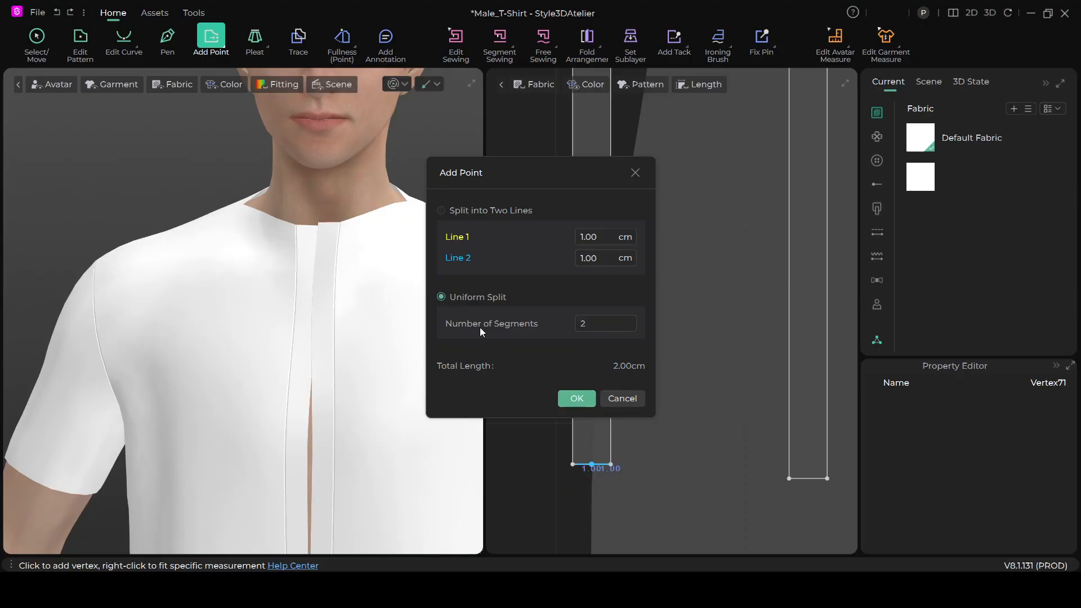
click(576, 398)
- Open the Add Button settings for a centred position about 3.6 cm below the mirrored placket strip's upper end
scroll(664, 411, down, 2)
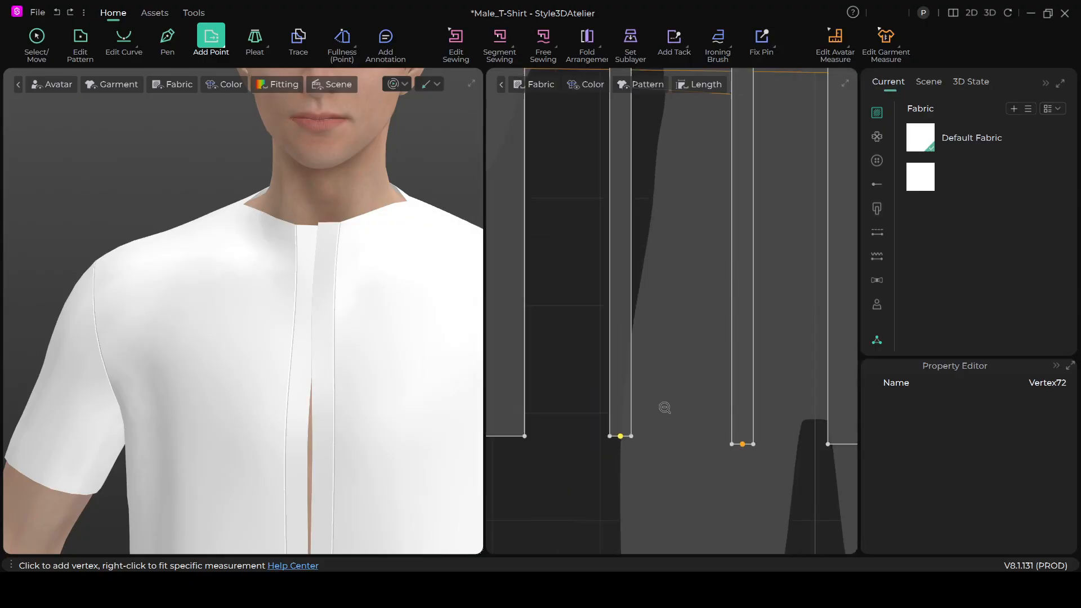
scroll(632, 412, down, 2)
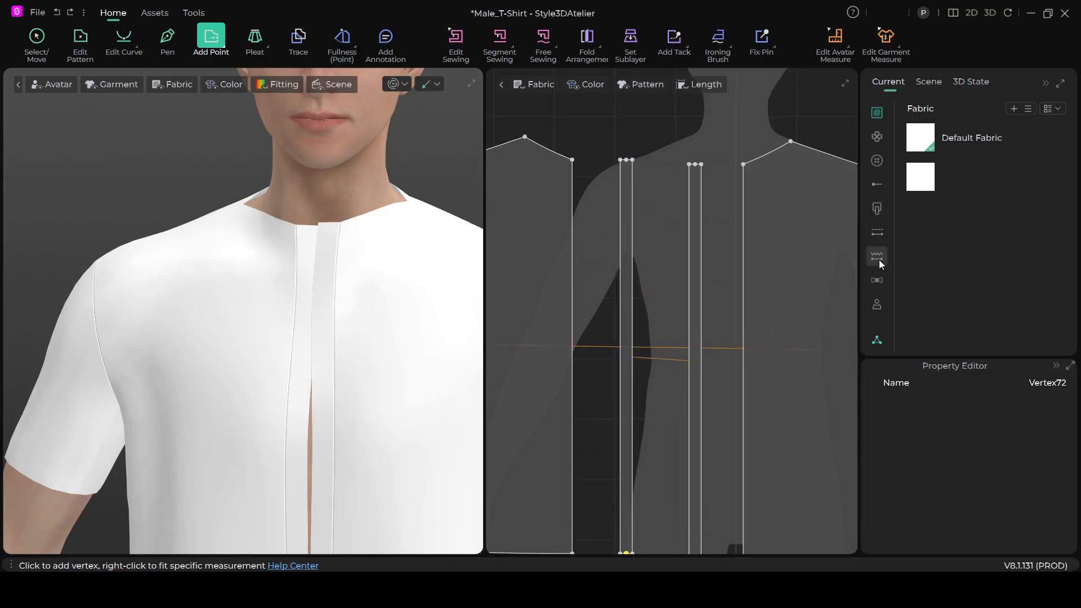
click(878, 162)
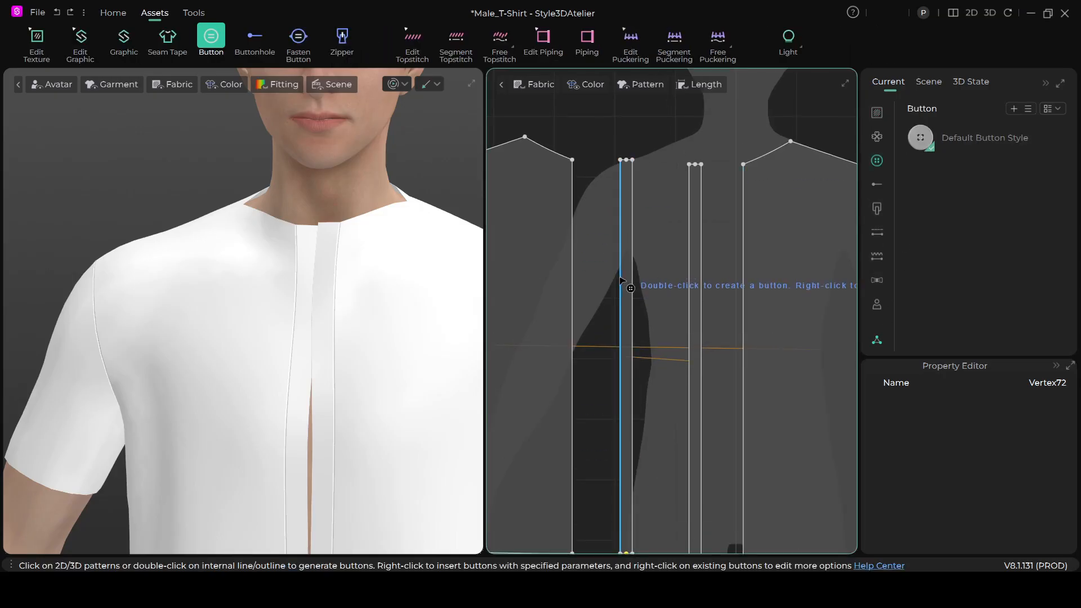
scroll(621, 281, up, 3)
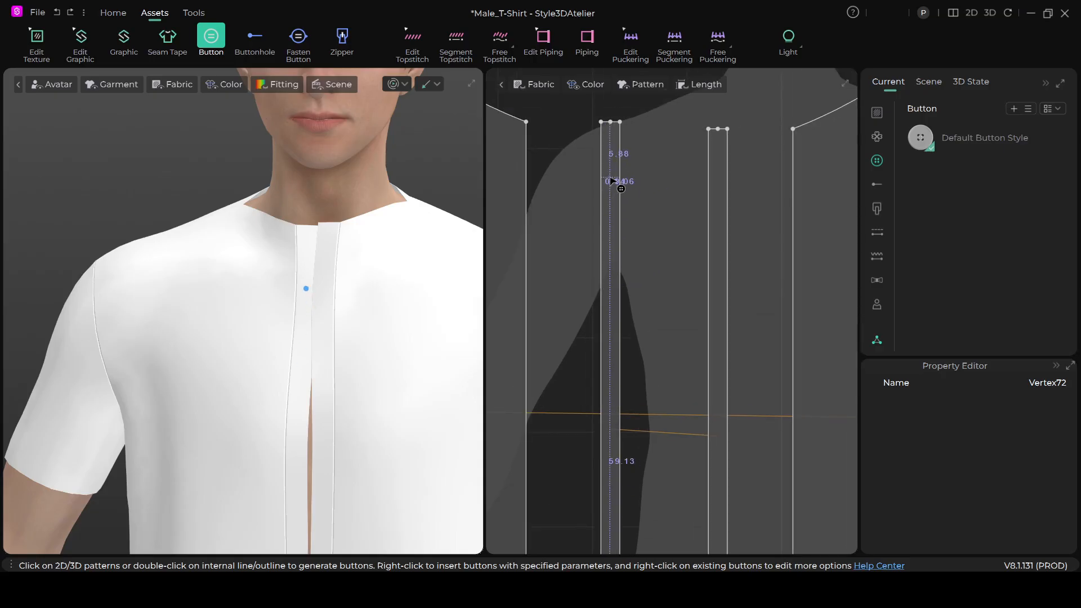
scroll(612, 182, down, 2)
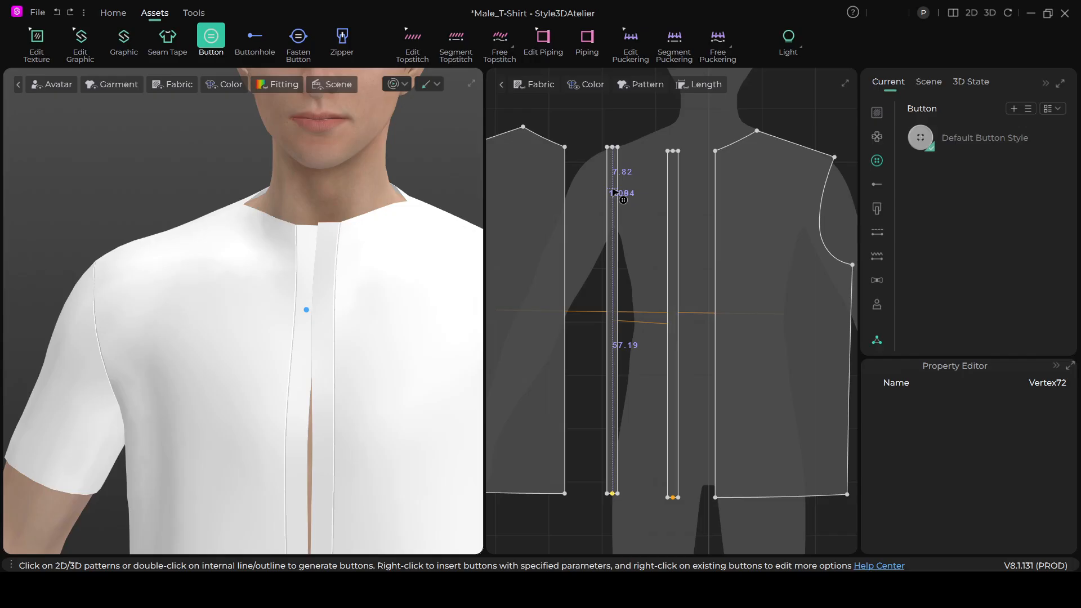
scroll(613, 189, up, 2)
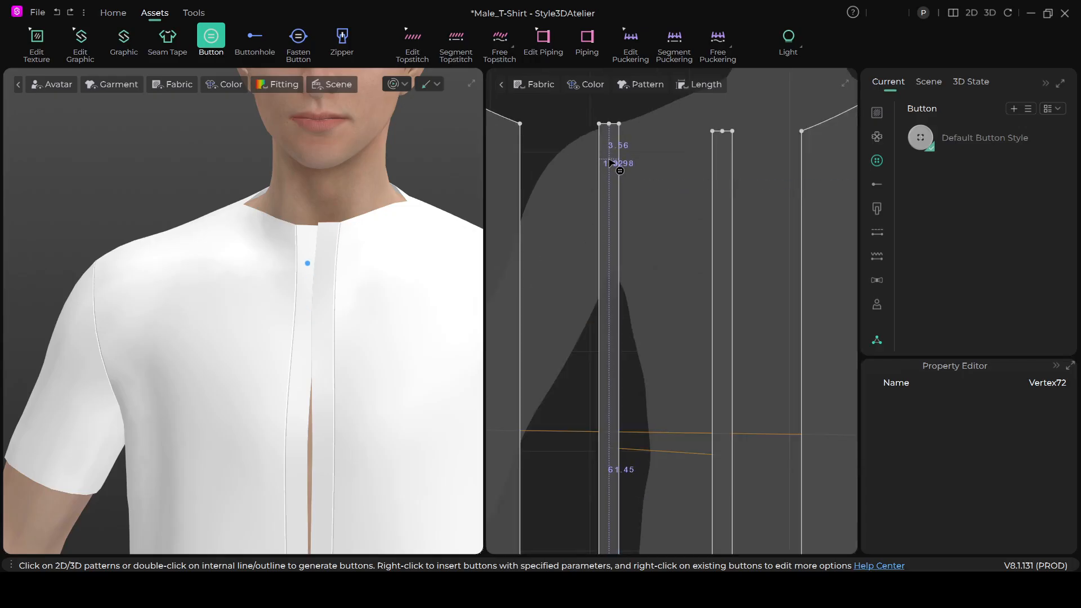
right_click(611, 163)
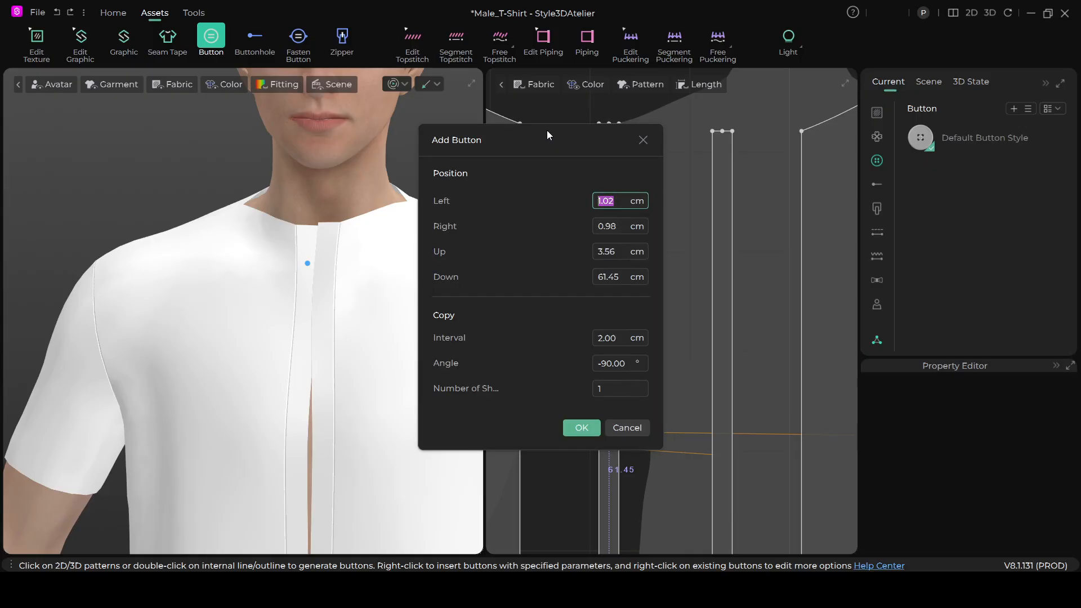
drag(540, 140, 477, 169)
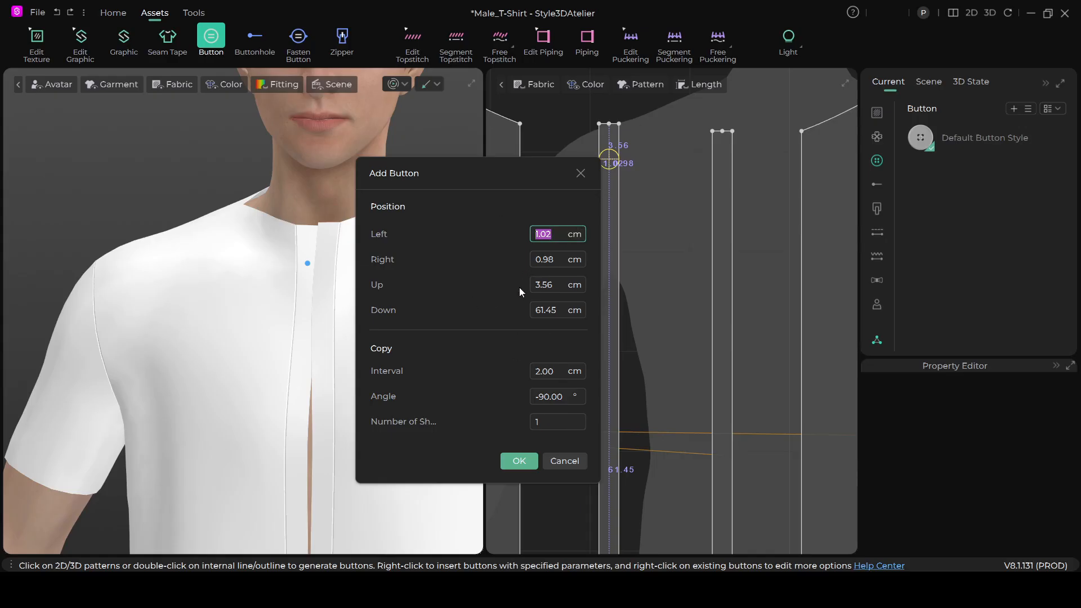
drag(494, 173, 477, 161)
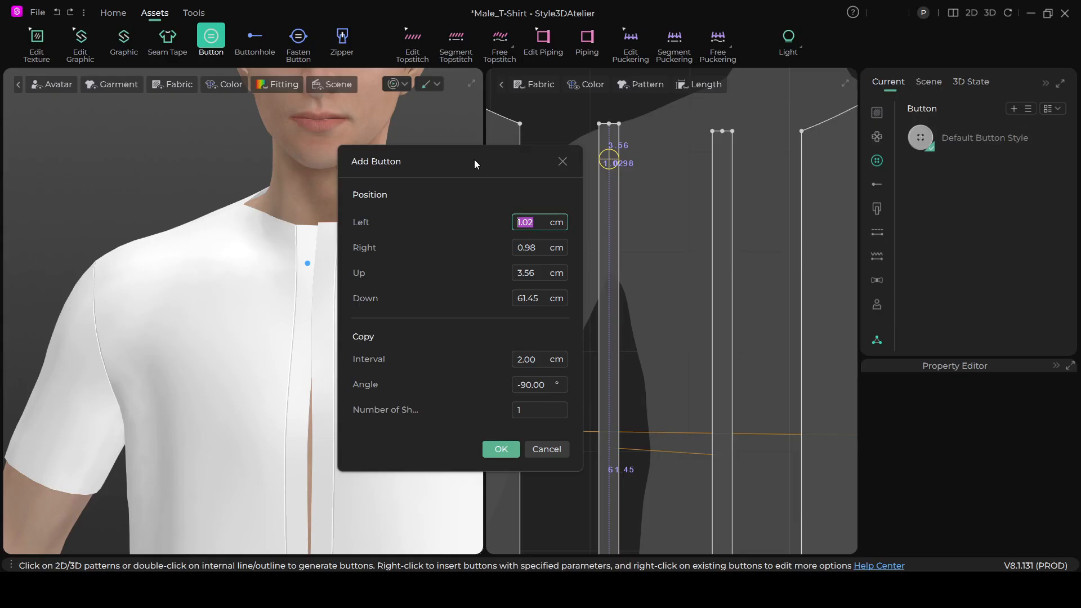
drag(491, 153, 488, 127)
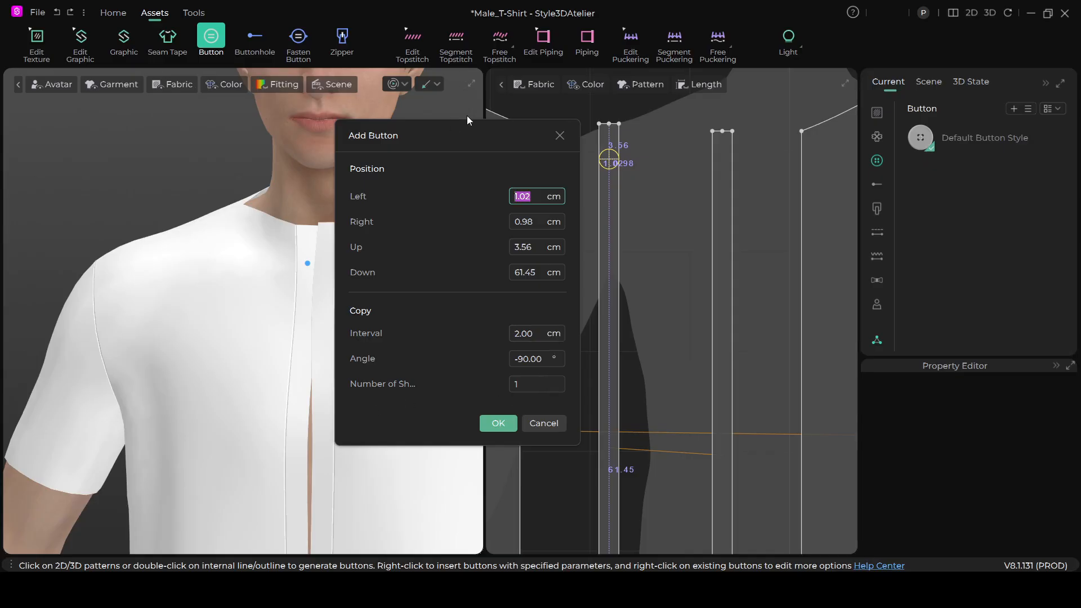
drag(465, 131, 418, 120)
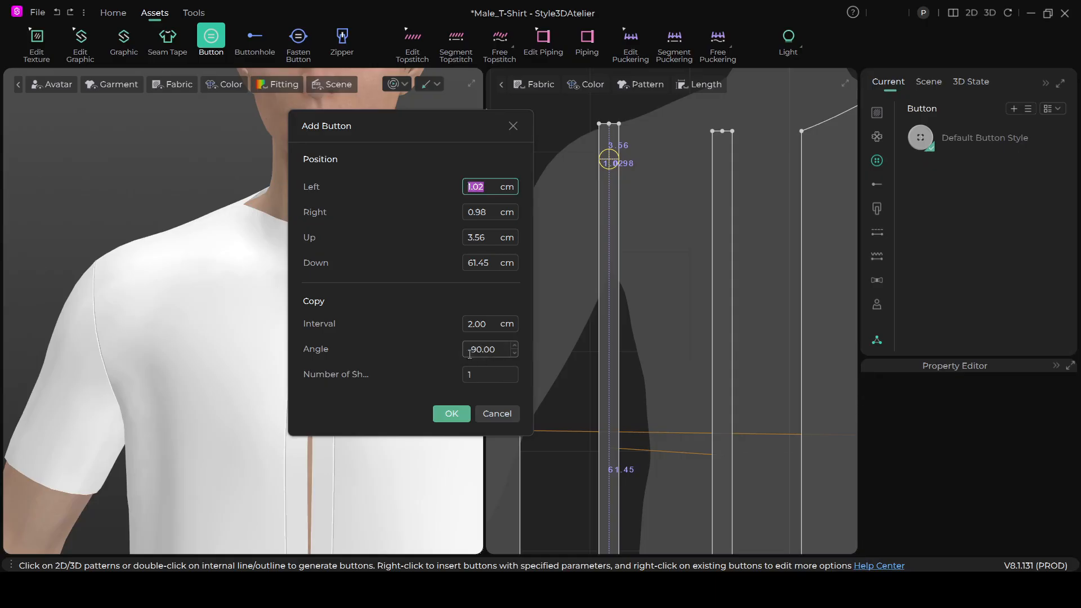
drag(479, 130, 454, 128)
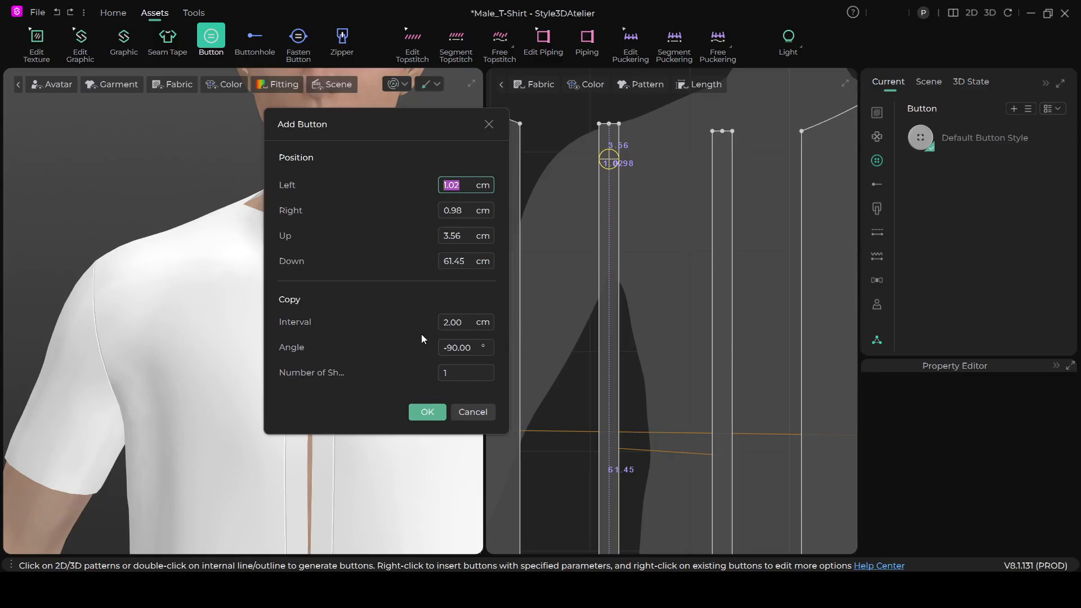
- Try an 8 cm copy interval and a higher number of copies for the button, and cancel the placement
click(491, 319)
click(492, 319)
click(491, 318)
click(492, 318)
click(491, 318)
click(492, 318)
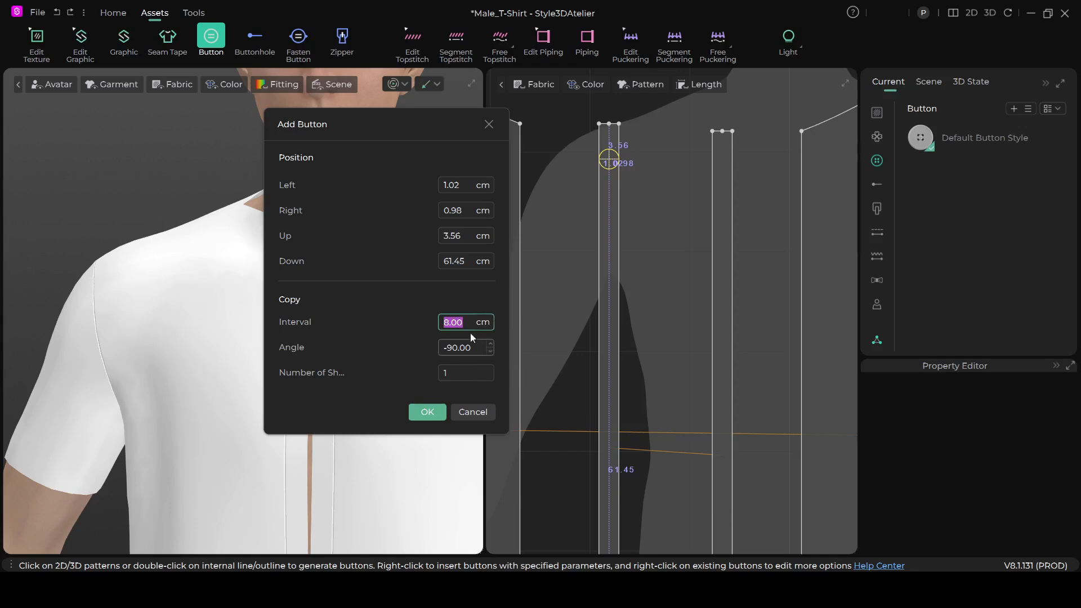
drag(424, 126, 777, 151)
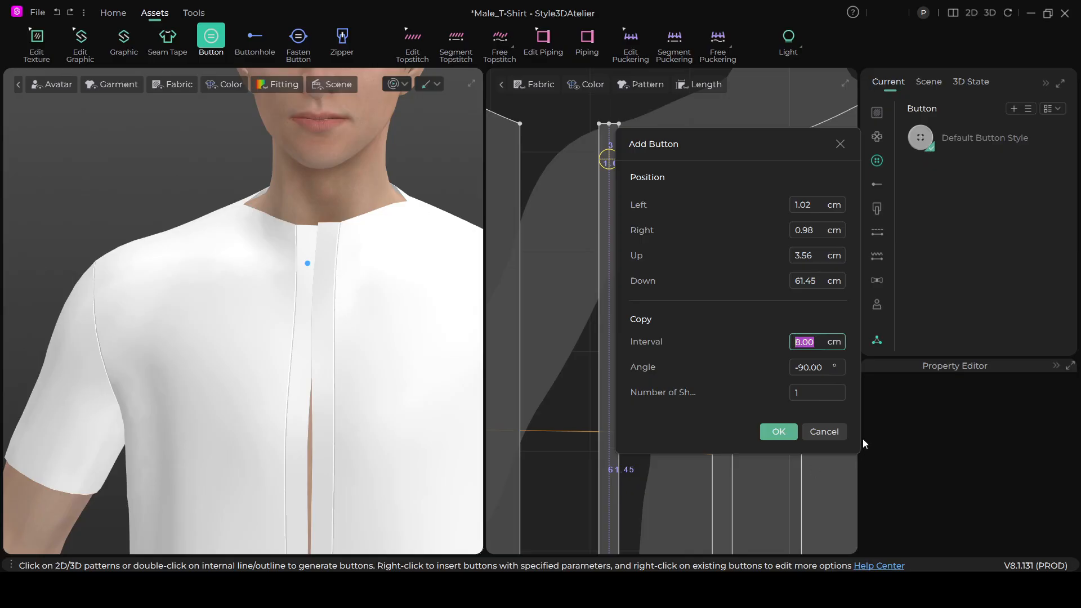
click(841, 388)
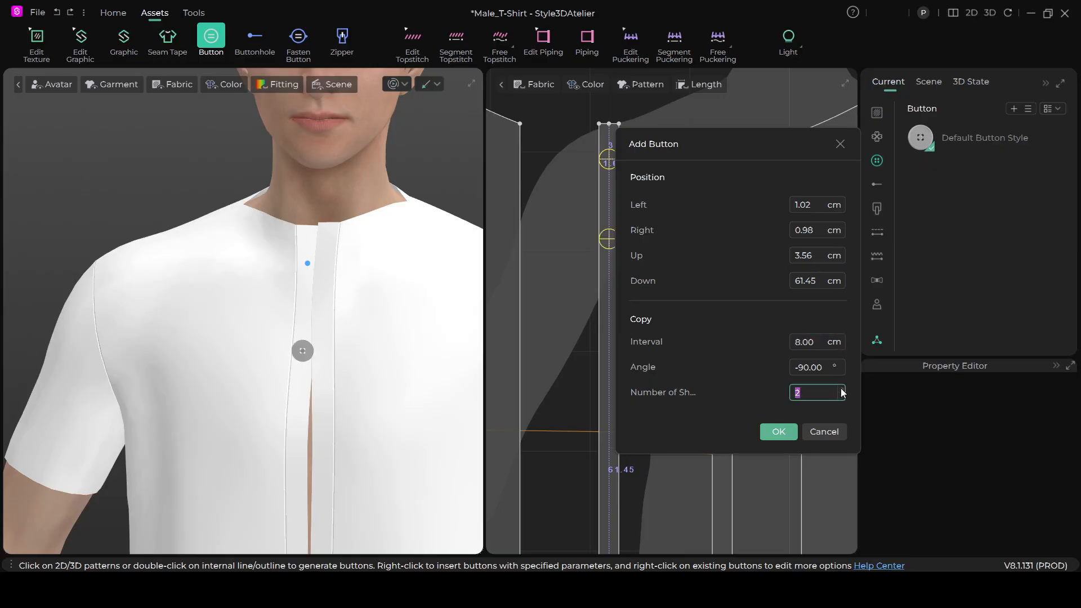
click(842, 389)
click(825, 432)
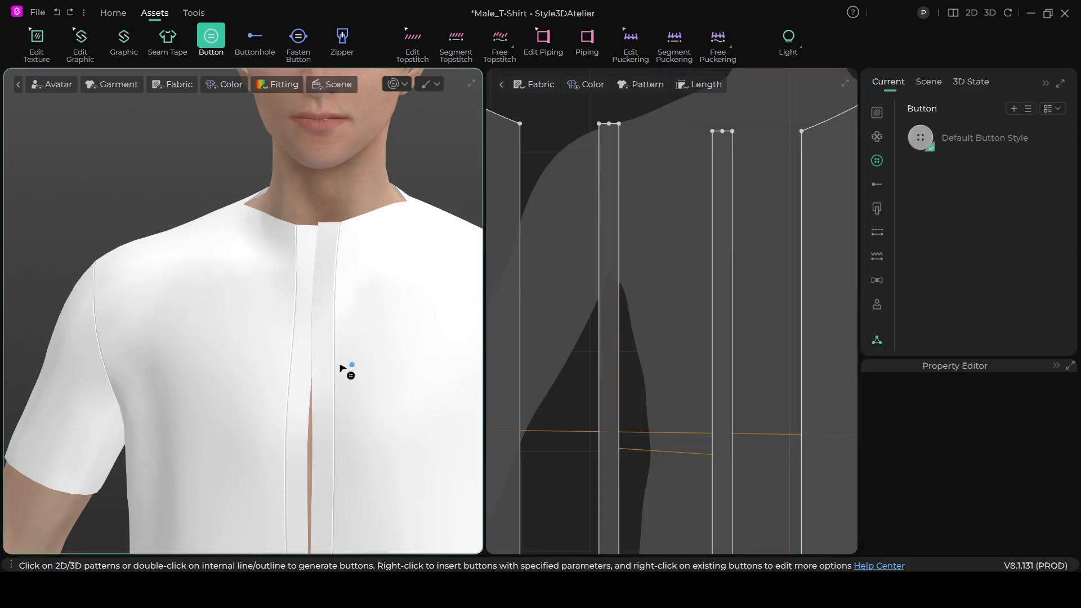
scroll(343, 369, down, 10)
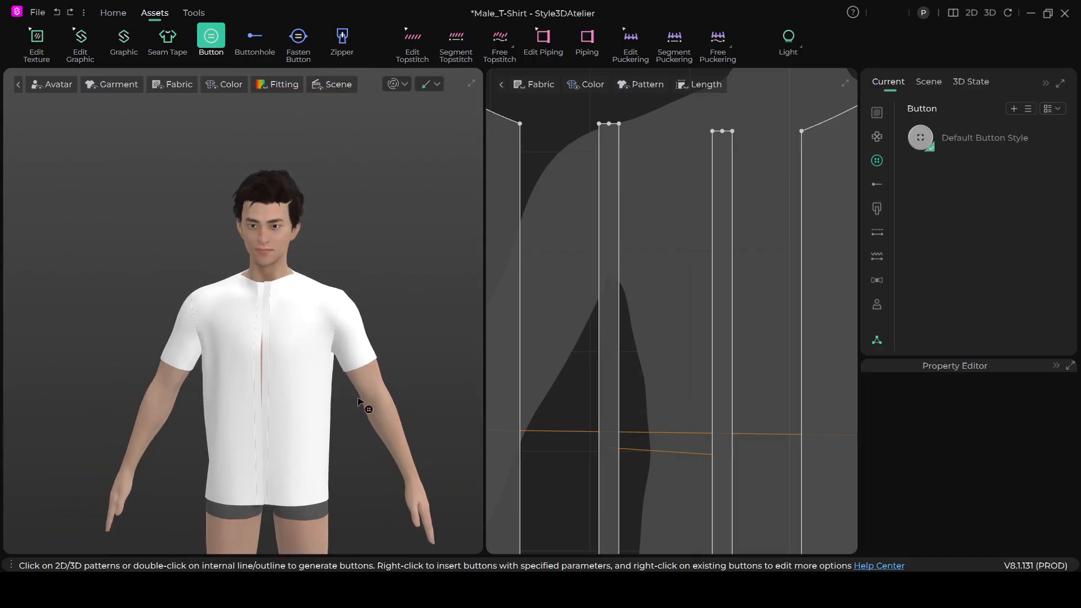
- Open the Add Button settings for a centred position 2.5 cm below the mirrored placket strip's upper end and set the copy interval to 8 cm
scroll(360, 403, up, 6)
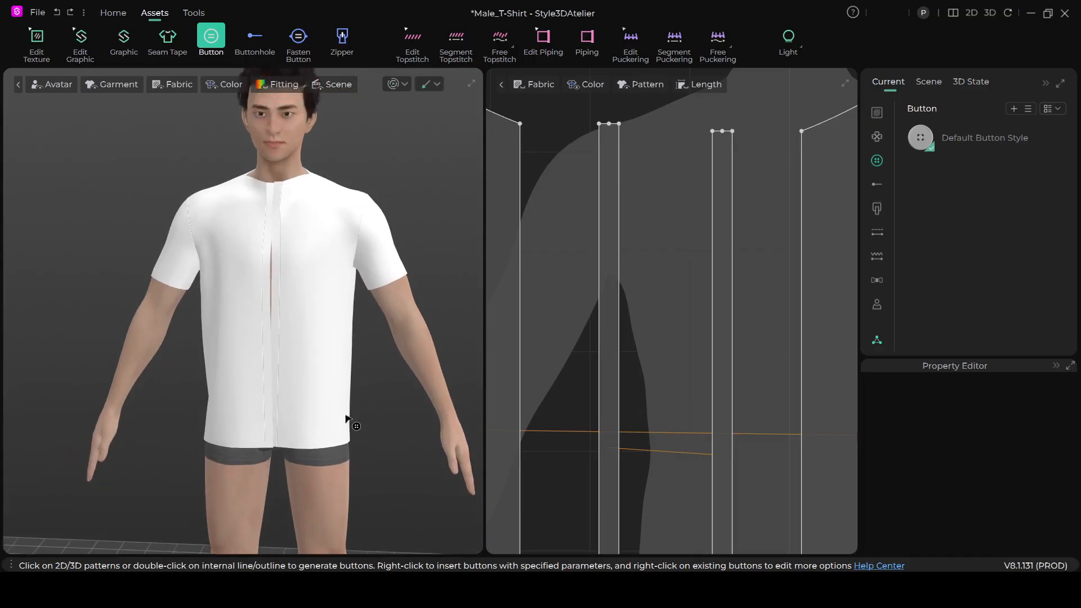
scroll(349, 421, up, 4)
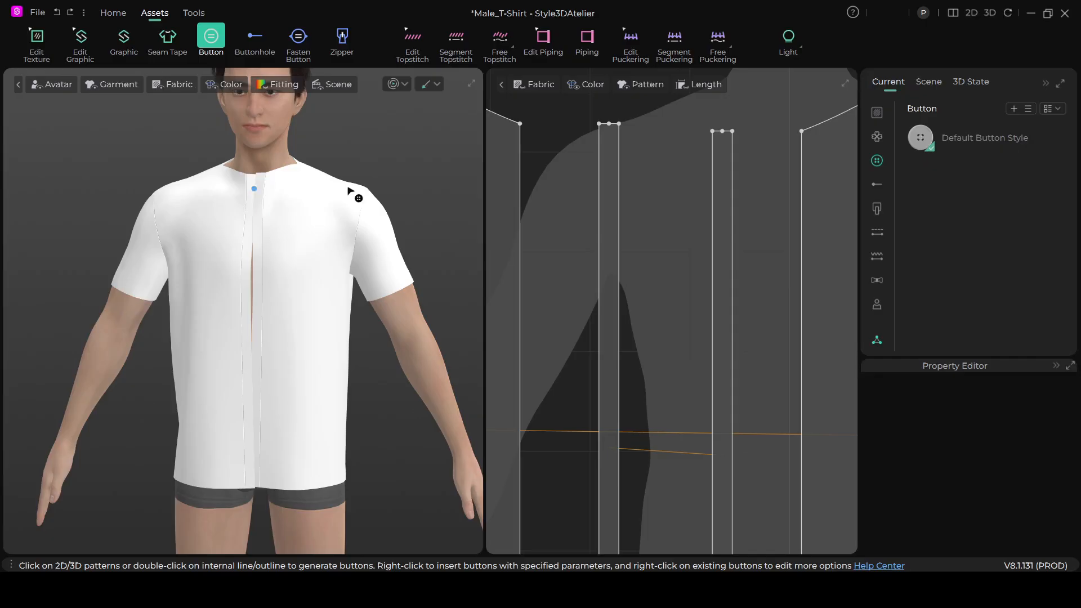
right_click(610, 150)
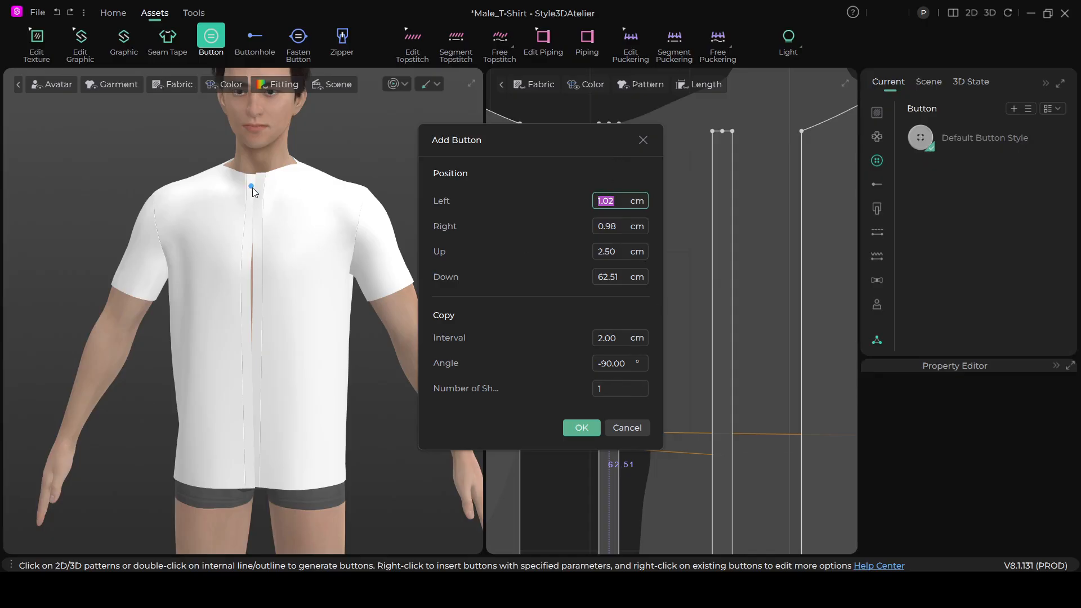
click(643, 341)
click(643, 341)
click(643, 341)
click(643, 341)
click(643, 341)
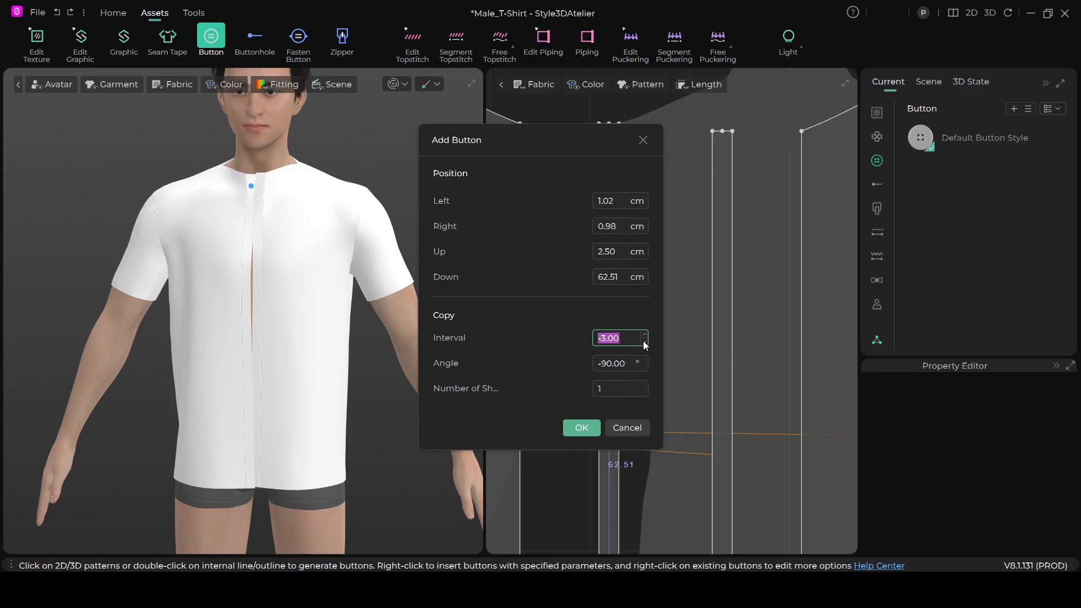
click(645, 335)
click(644, 335)
click(645, 335)
click(644, 335)
click(644, 335)
click(645, 335)
click(645, 335)
click(645, 335)
click(644, 335)
click(645, 335)
click(645, 335)
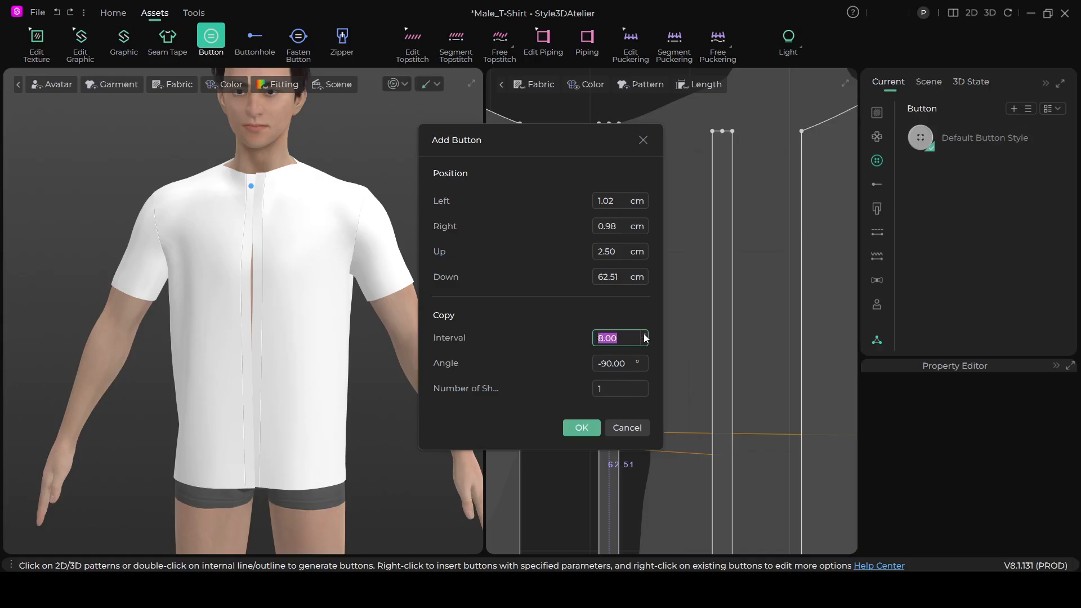
- Set the number of buttons to 7 with a 9 cm copy interval and place them along the placket strip
click(645, 384)
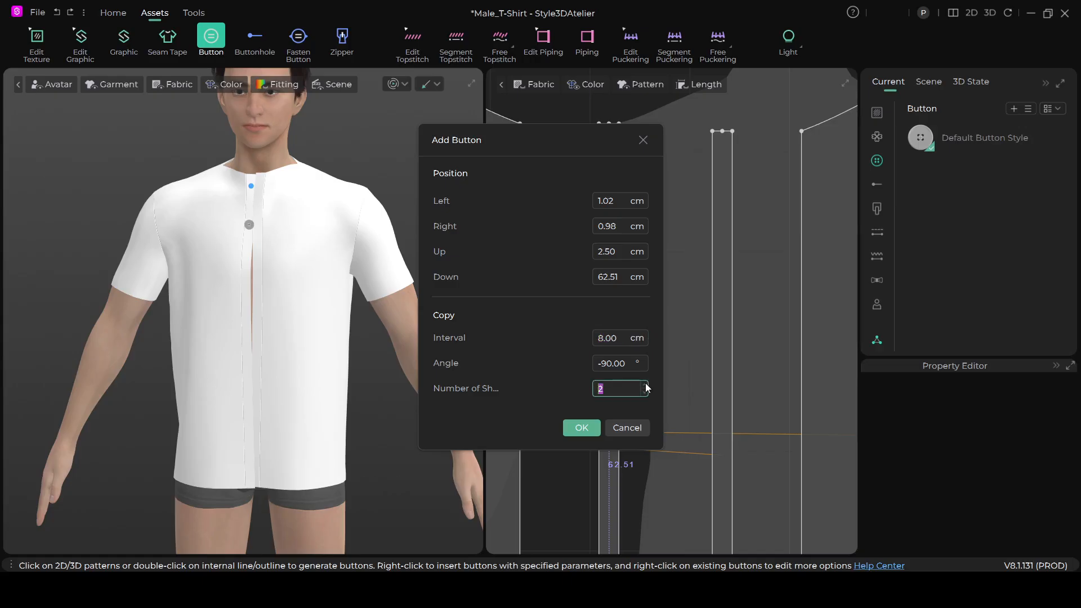
click(646, 385)
click(646, 385)
click(645, 385)
click(646, 385)
click(646, 385)
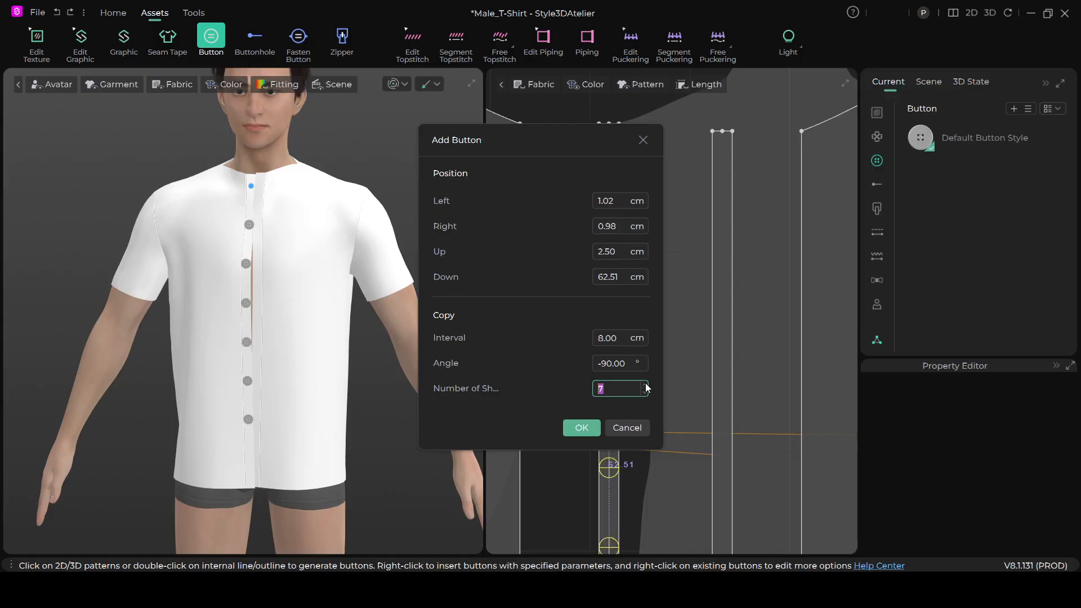
click(646, 385)
click(646, 393)
click(645, 334)
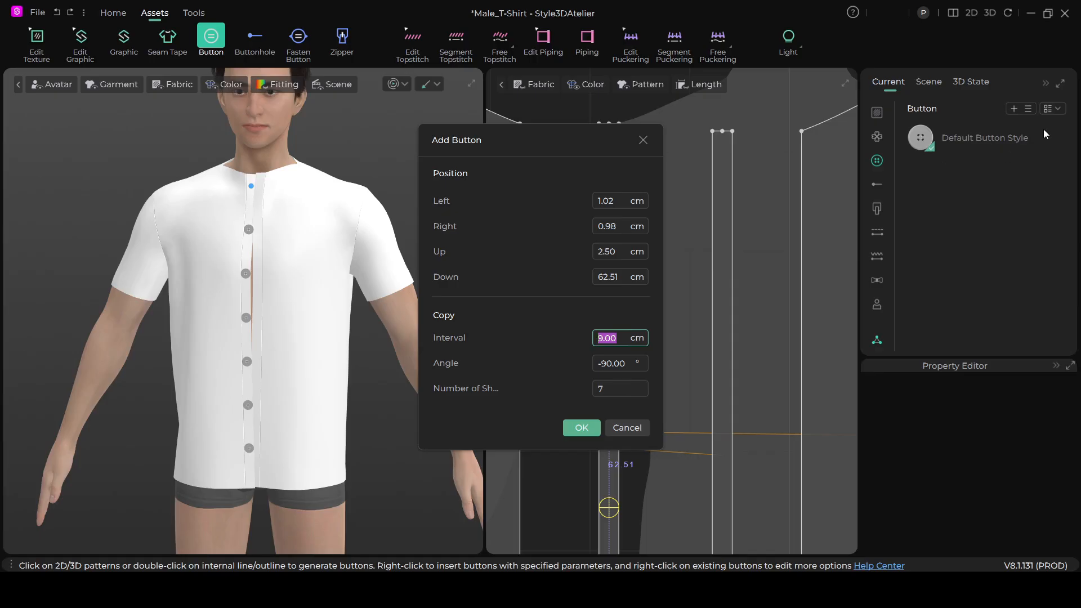
click(581, 427)
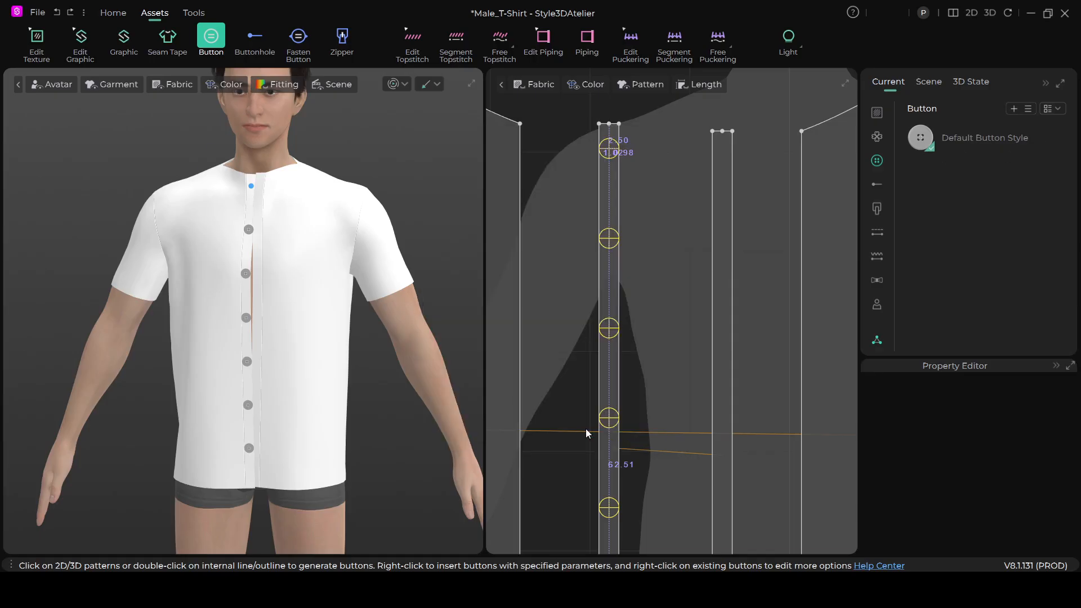
click(377, 178)
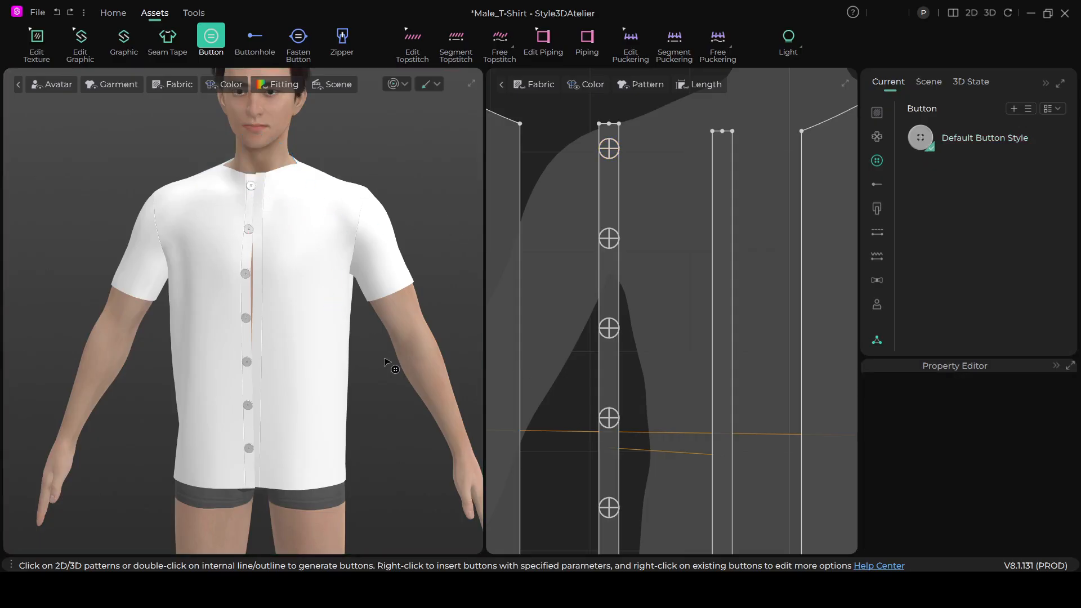
- Examine the spacing and size of the placed buttons on the shirt front and on the placket pattern
scroll(353, 359, up, 4)
scroll(349, 369, down, 5)
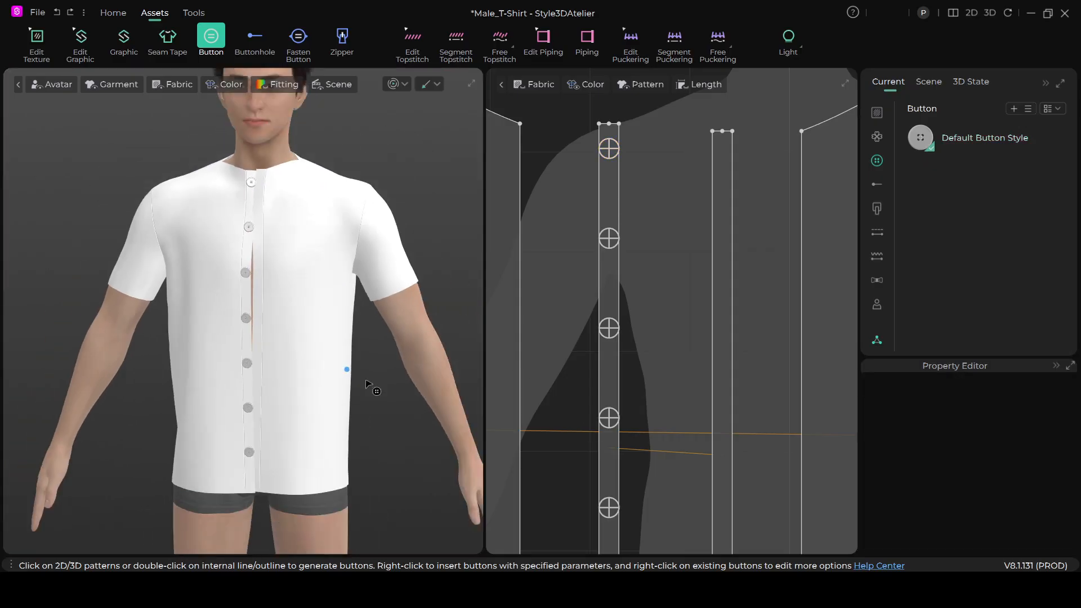
scroll(346, 389, up, 6)
scroll(347, 345, up, 3)
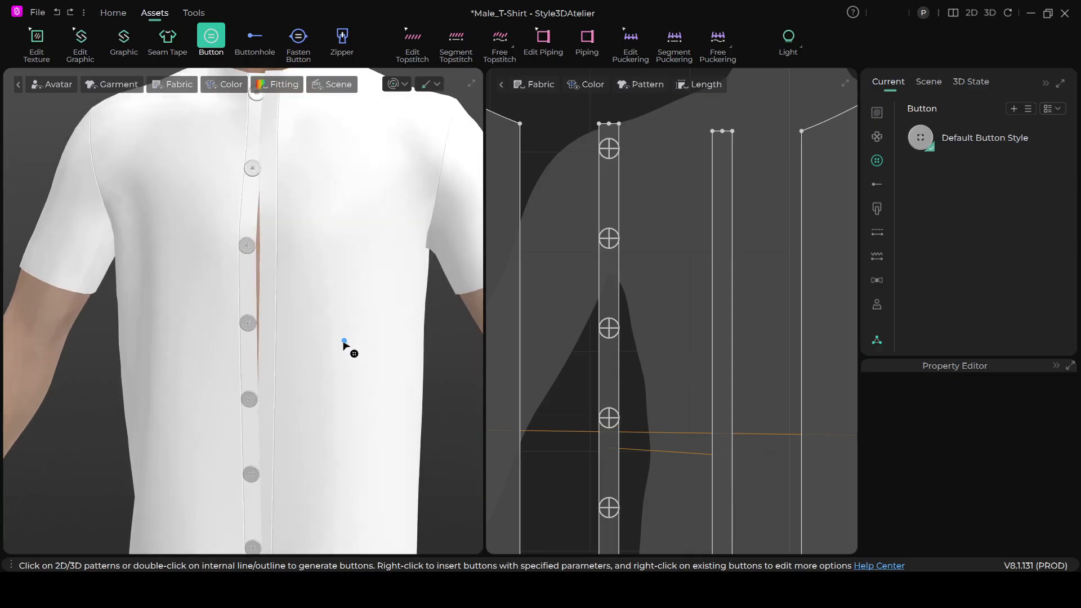
scroll(292, 352, down, 2)
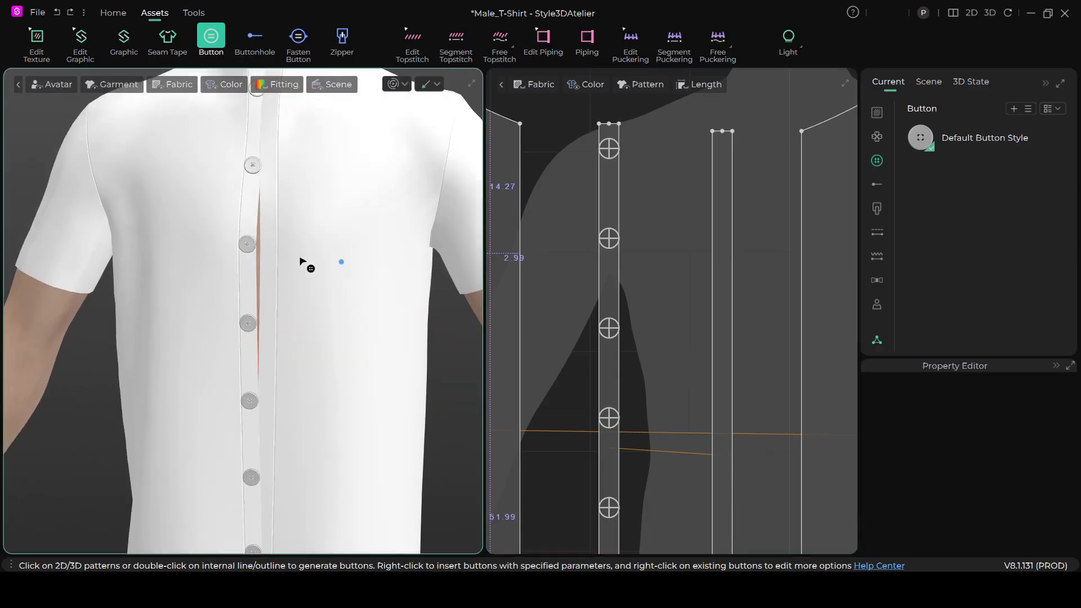
scroll(367, 287, down, 6)
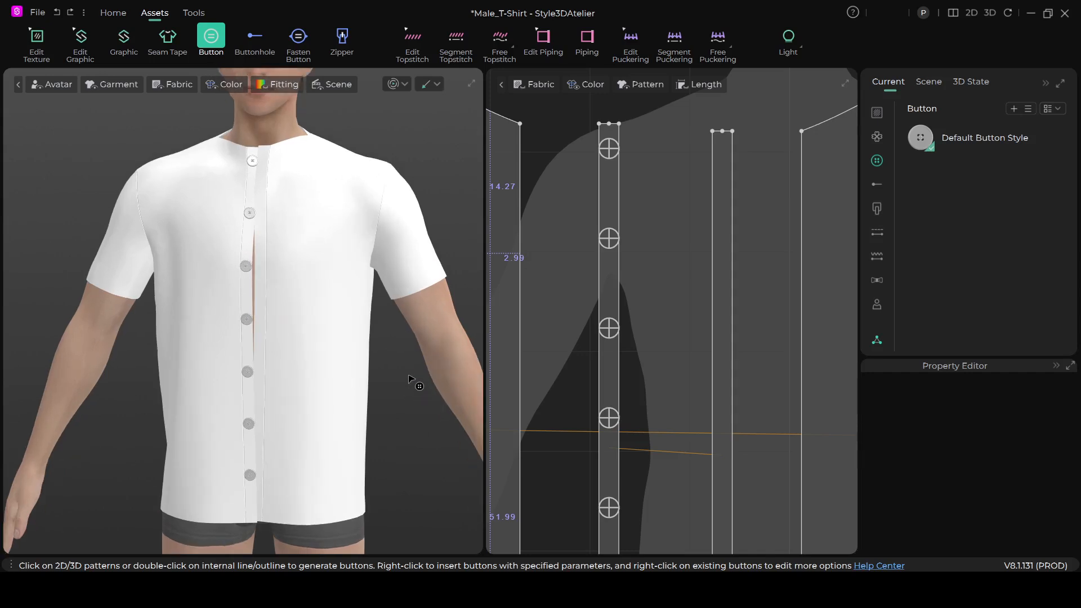
scroll(403, 375, up, 1)
scroll(403, 375, down, 1)
scroll(688, 391, down, 3)
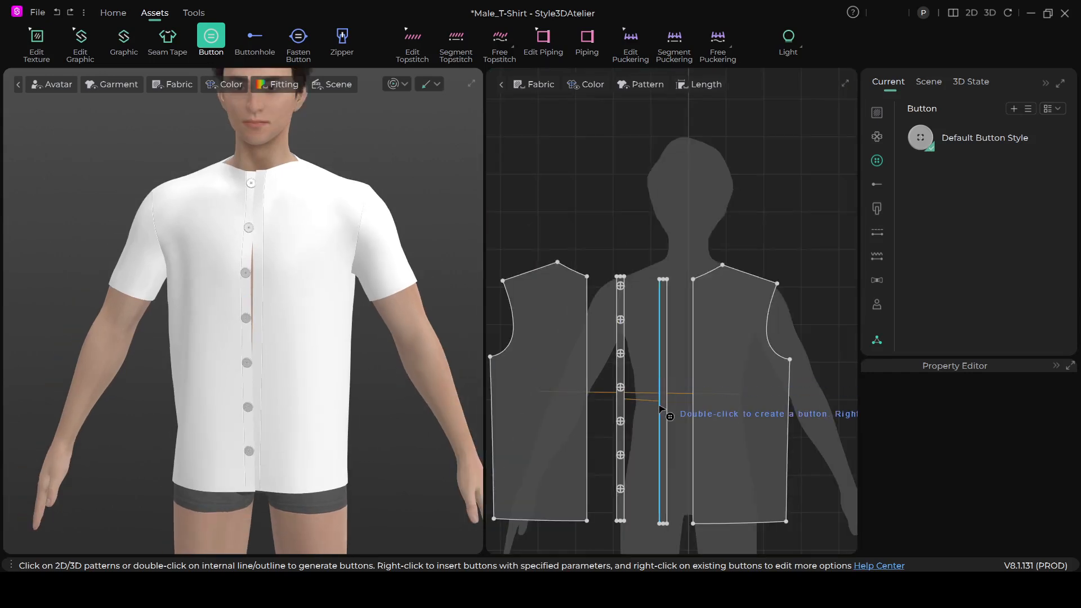
scroll(668, 396, up, 1)
scroll(668, 395, down, 3)
scroll(668, 396, up, 1)
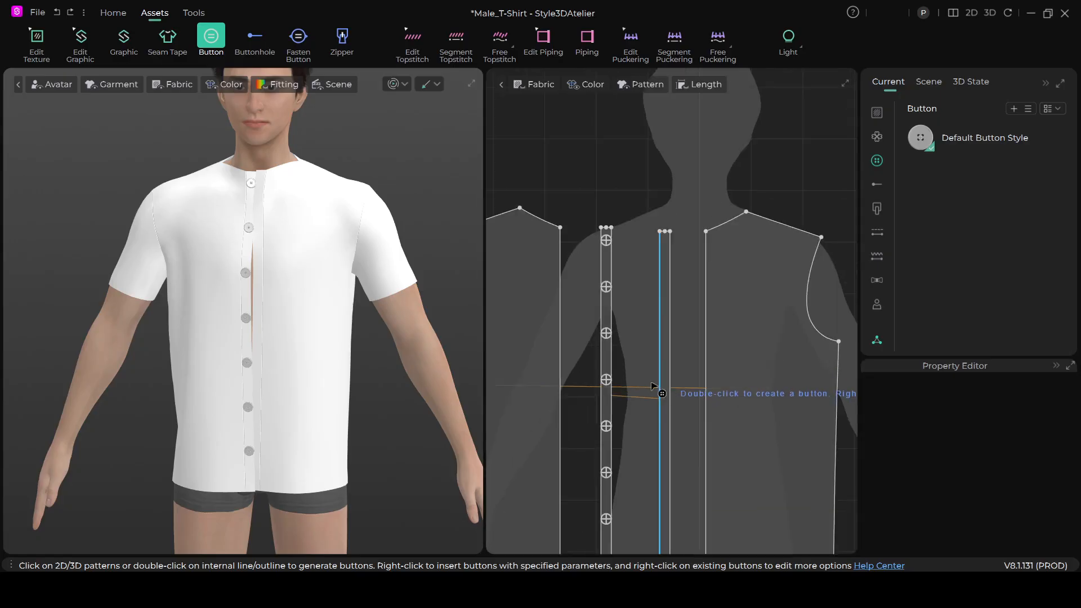
scroll(630, 397, down, 1)
middle_drag(623, 400, 619, 321)
scroll(619, 321, down, 1)
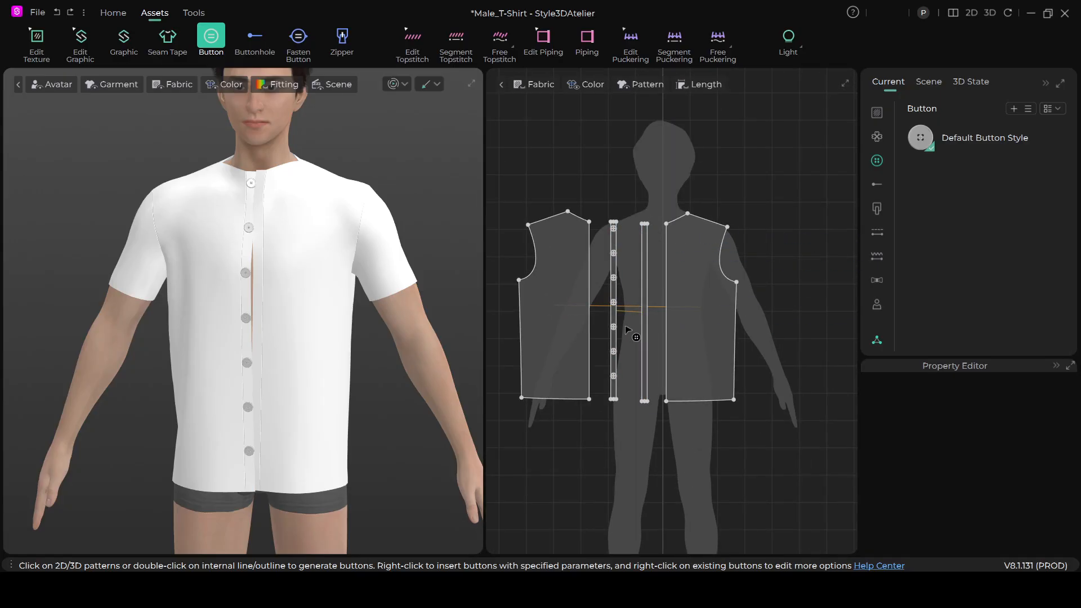
- Try a width of 1 cm for the Default Button Style and check the buttons on the shirt
click(958, 143)
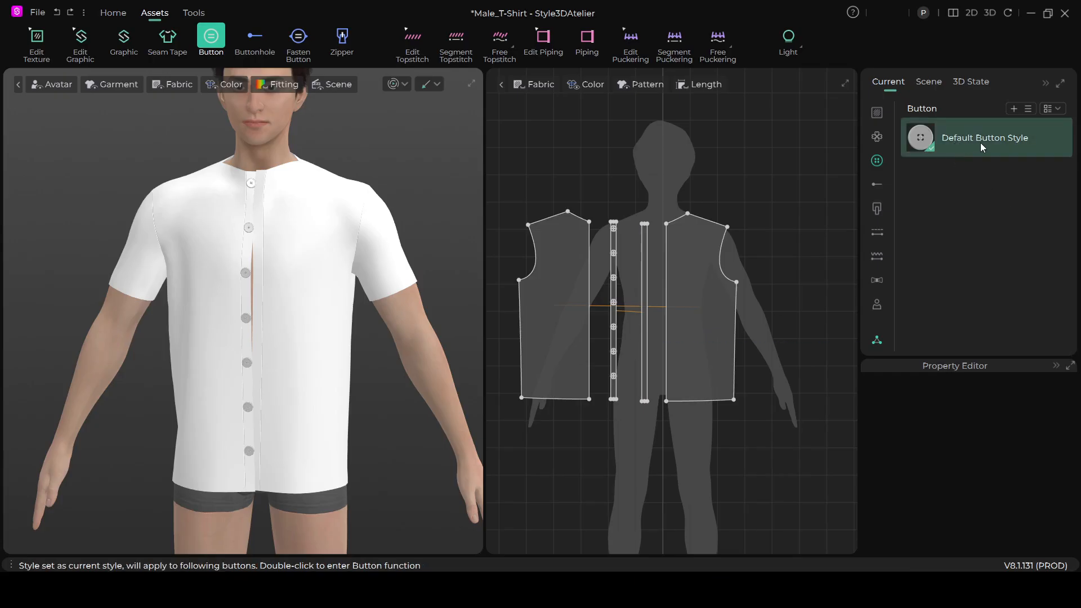
click(970, 137)
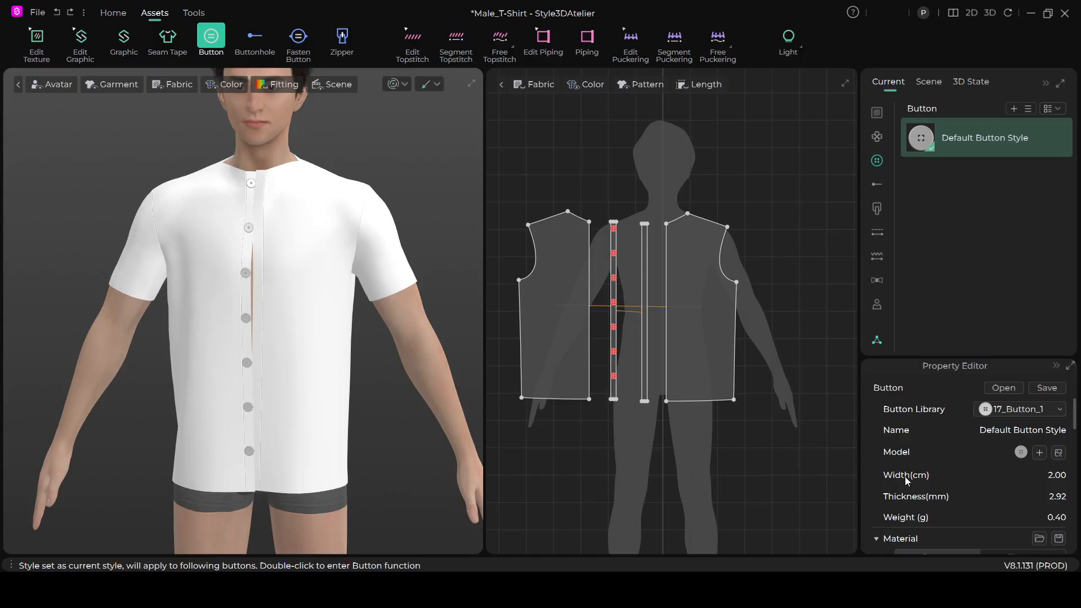
click(1061, 480)
text(1)
click(544, 472)
scroll(256, 354, up, 2)
scroll(270, 374, up, 3)
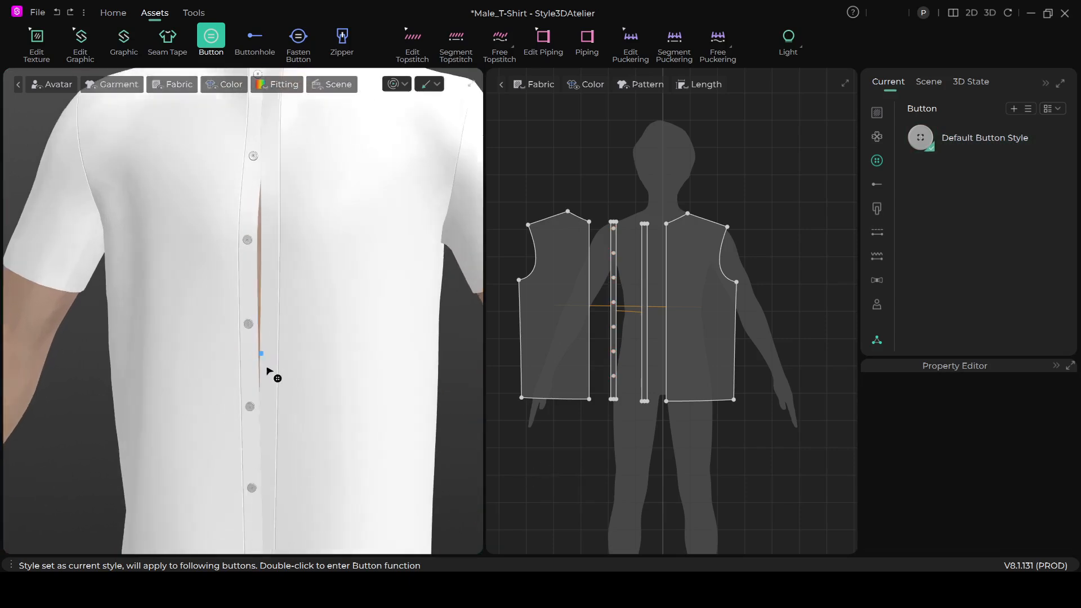
scroll(321, 393, down, 3)
scroll(319, 398, up, 2)
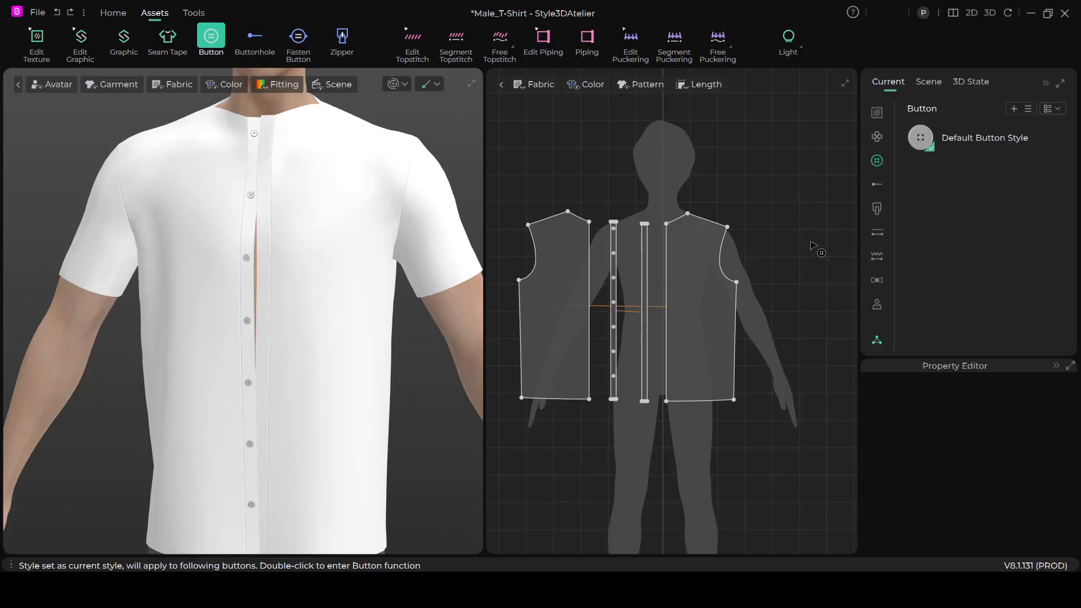
- Try a width of 1.5 cm for the Default Button Style and check the buttons on the shirt
click(959, 139)
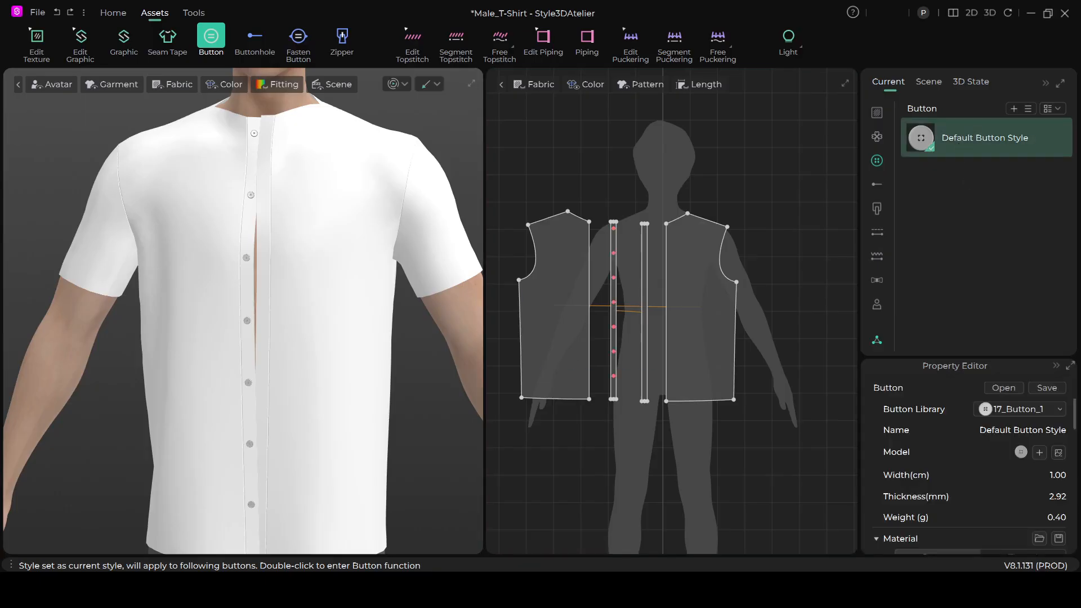
click(1059, 478)
text(1.50)
click(530, 457)
scroll(315, 355, down, 5)
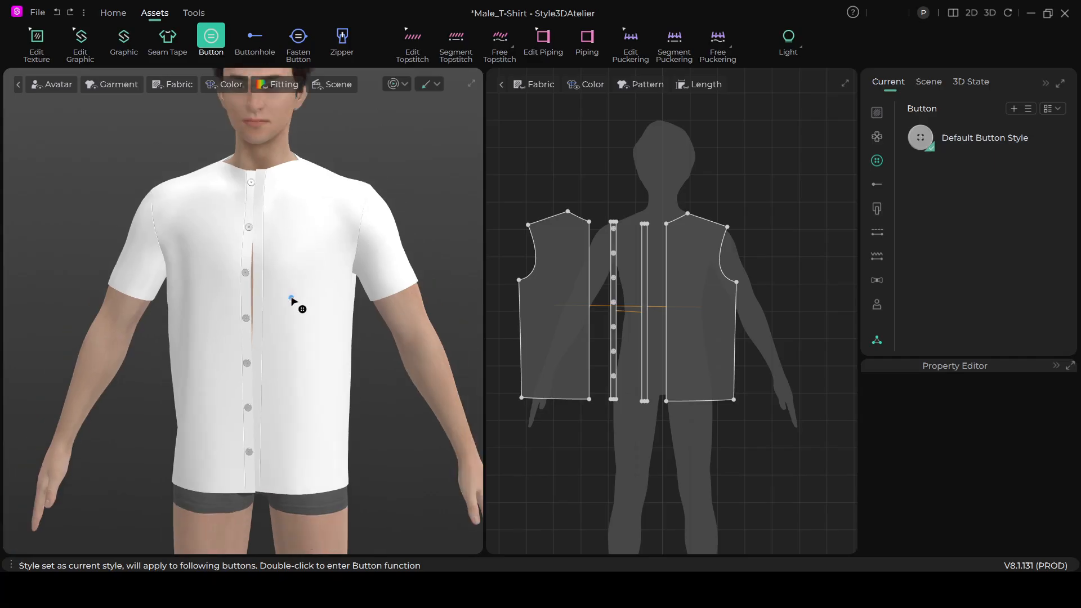
scroll(304, 322, up, 8)
scroll(315, 338, up, 2)
scroll(325, 344, down, 5)
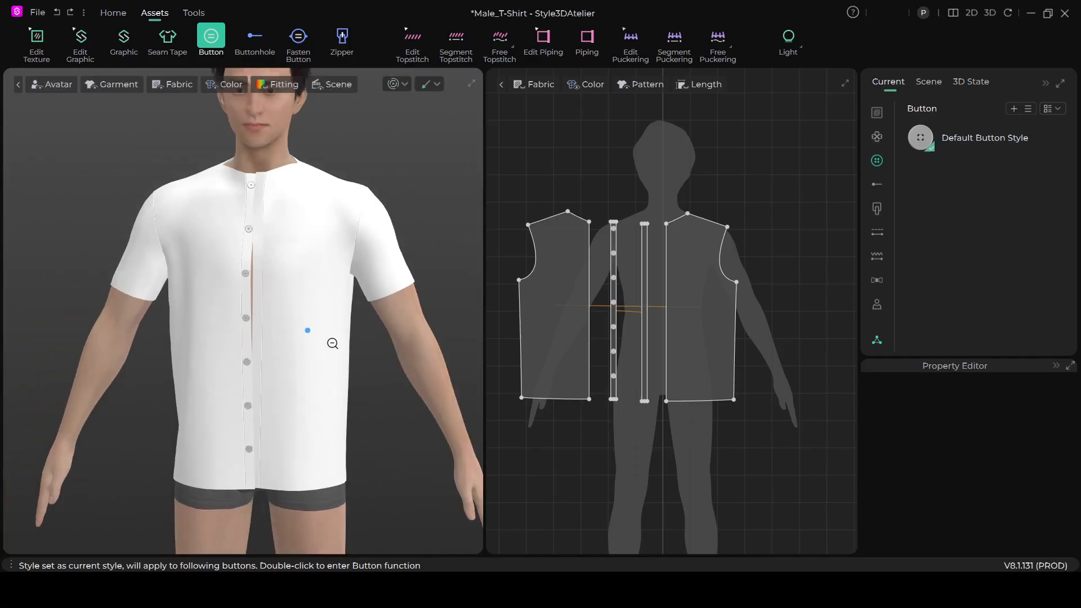
scroll(324, 340, up, 3)
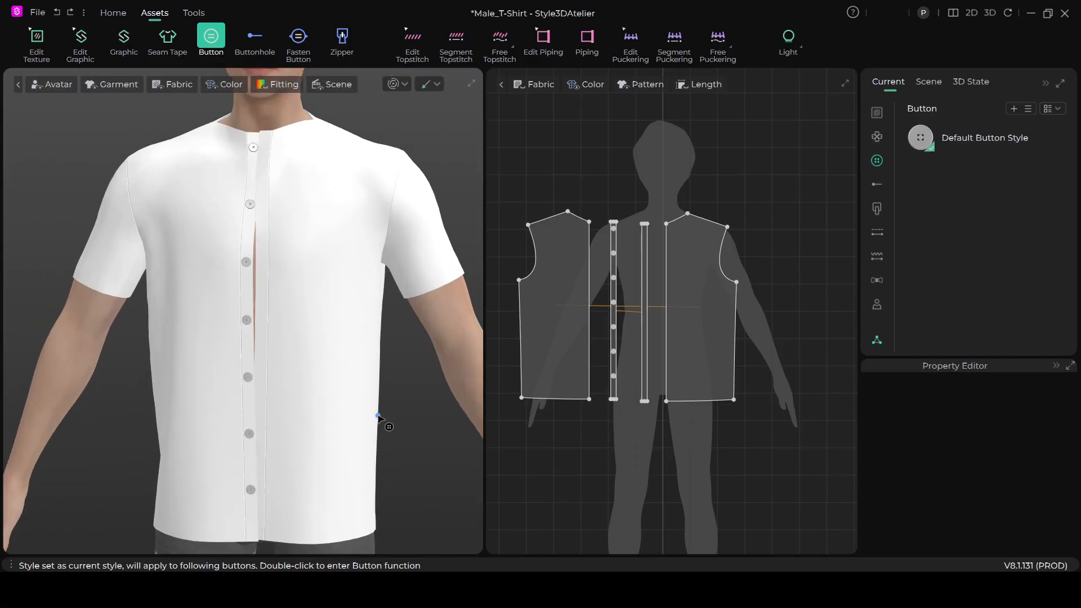
scroll(346, 366, up, 2)
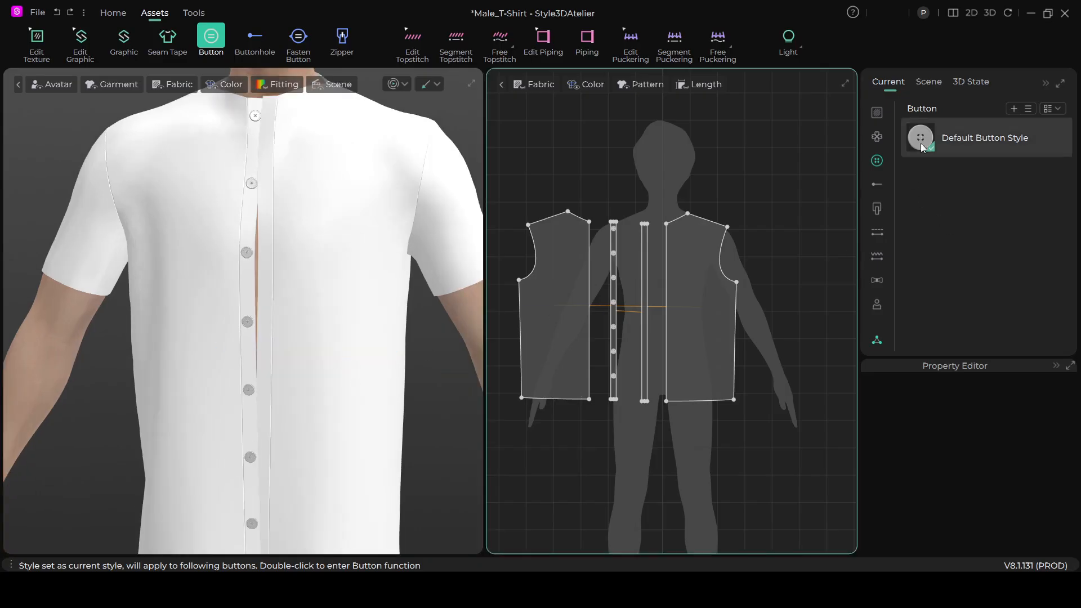
- Set the Default Button Style's width to 1.3 cm and check the buttons on the shirt
click(984, 134)
click(1056, 478)
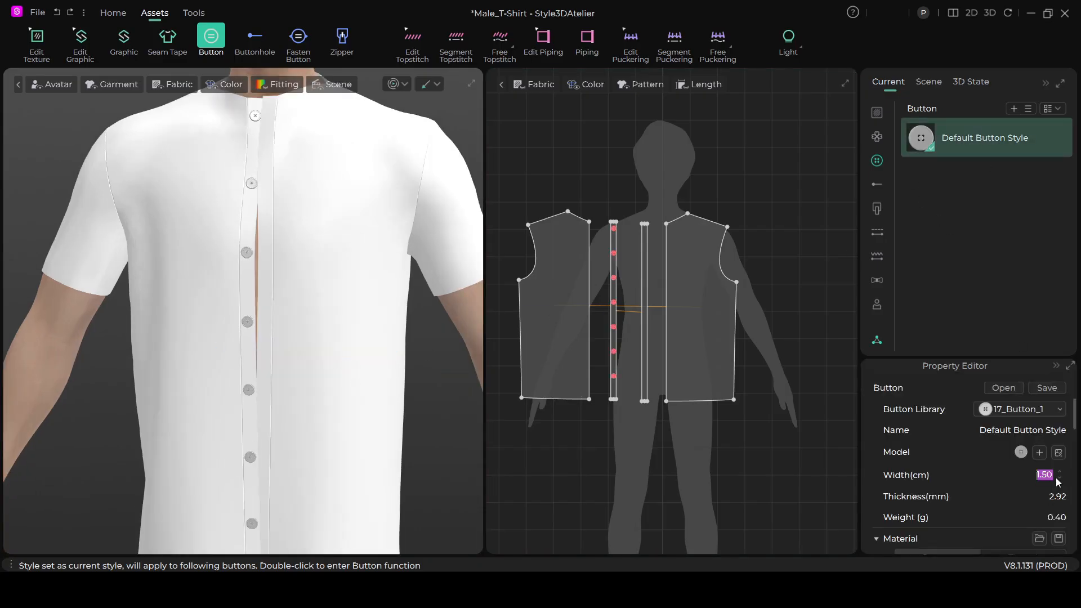
text(1.30)
click(536, 473)
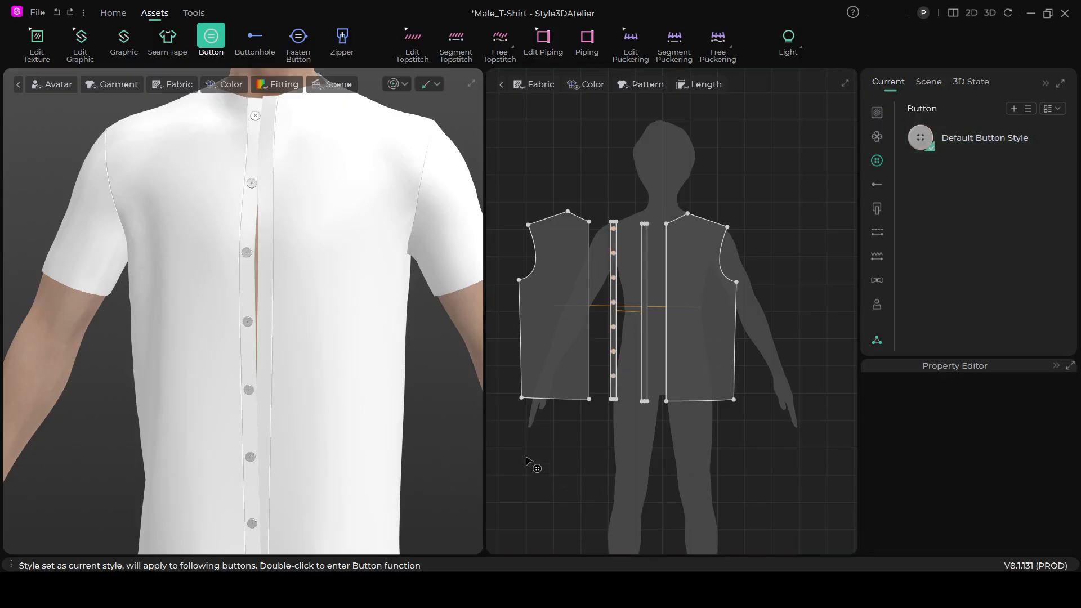
scroll(361, 377, down, 5)
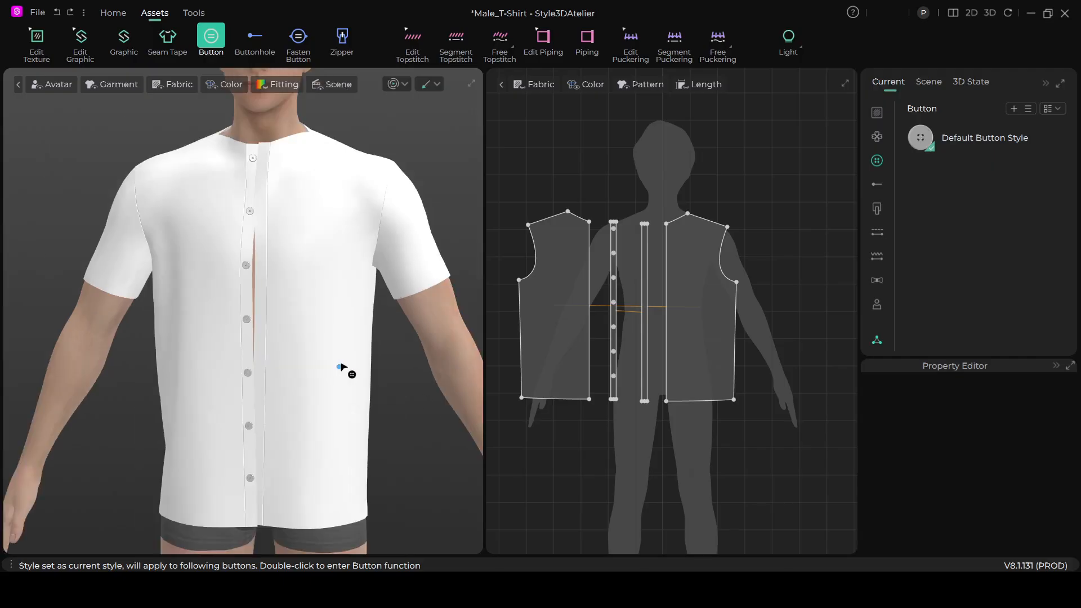
scroll(371, 388, up, 6)
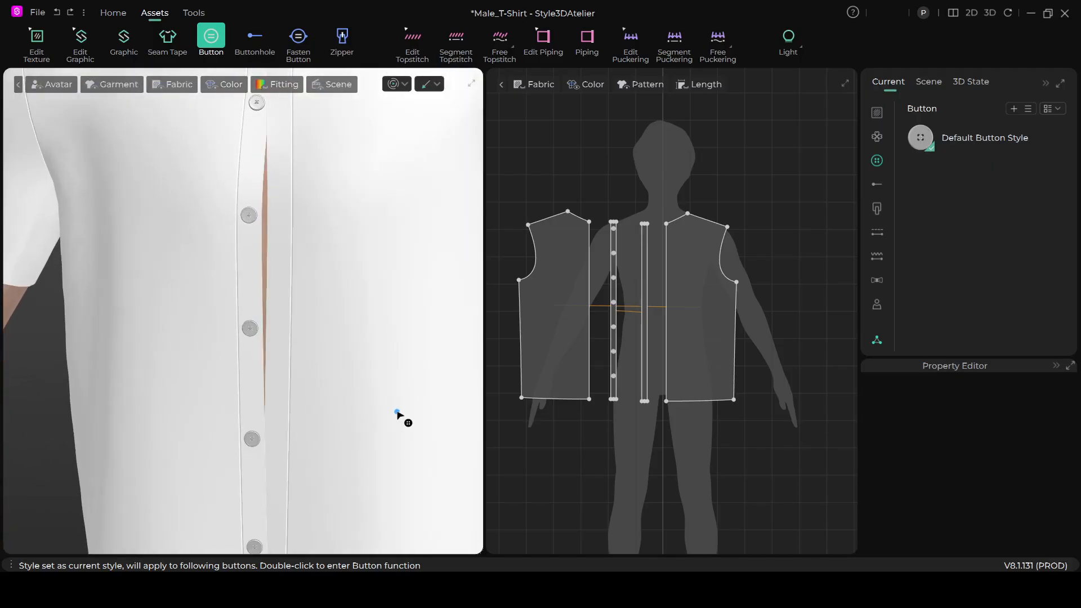
scroll(572, 458, down, 5)
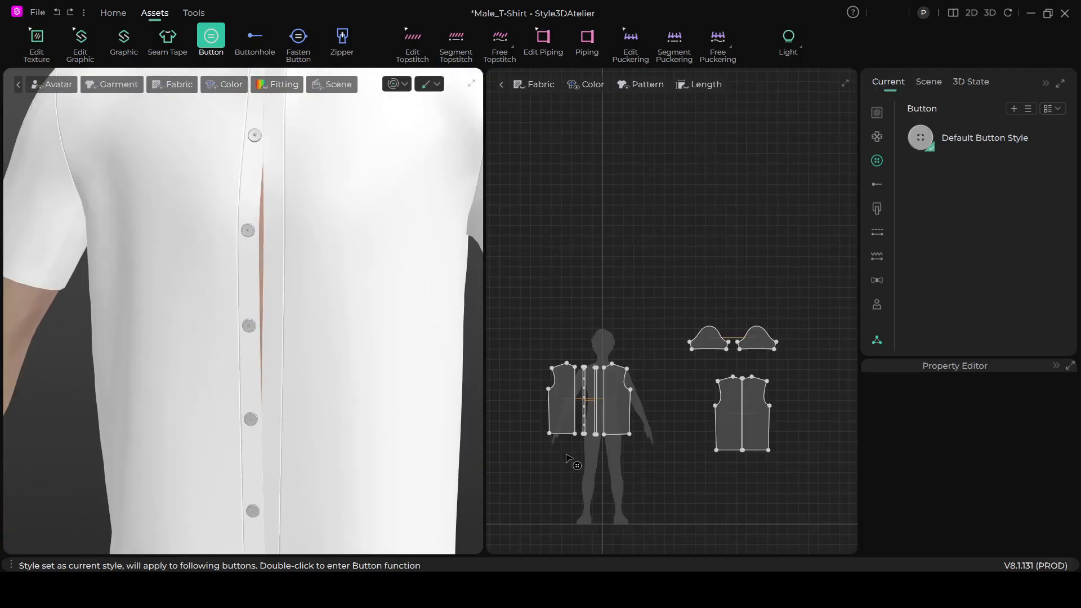
scroll(572, 459, up, 2)
scroll(346, 262, down, 2)
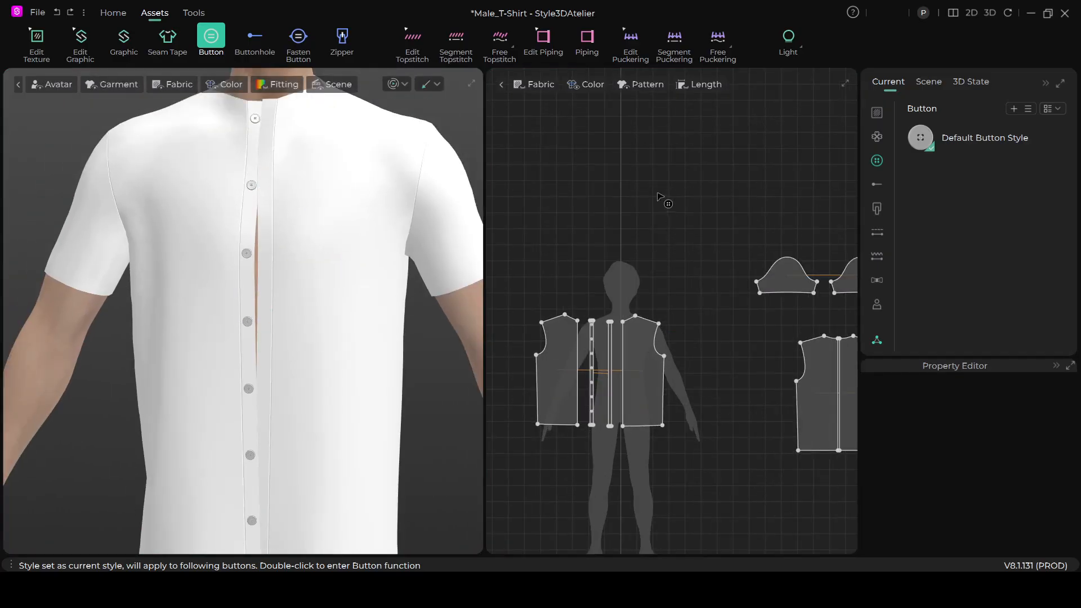
scroll(715, 244, up, 2)
scroll(709, 246, down, 3)
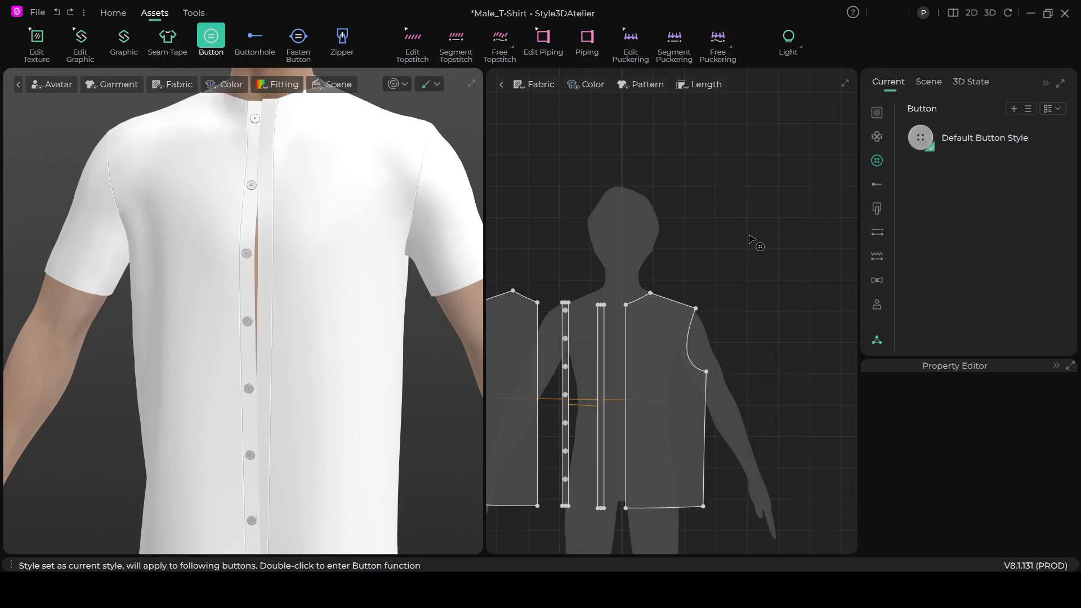
scroll(750, 239, up, 1)
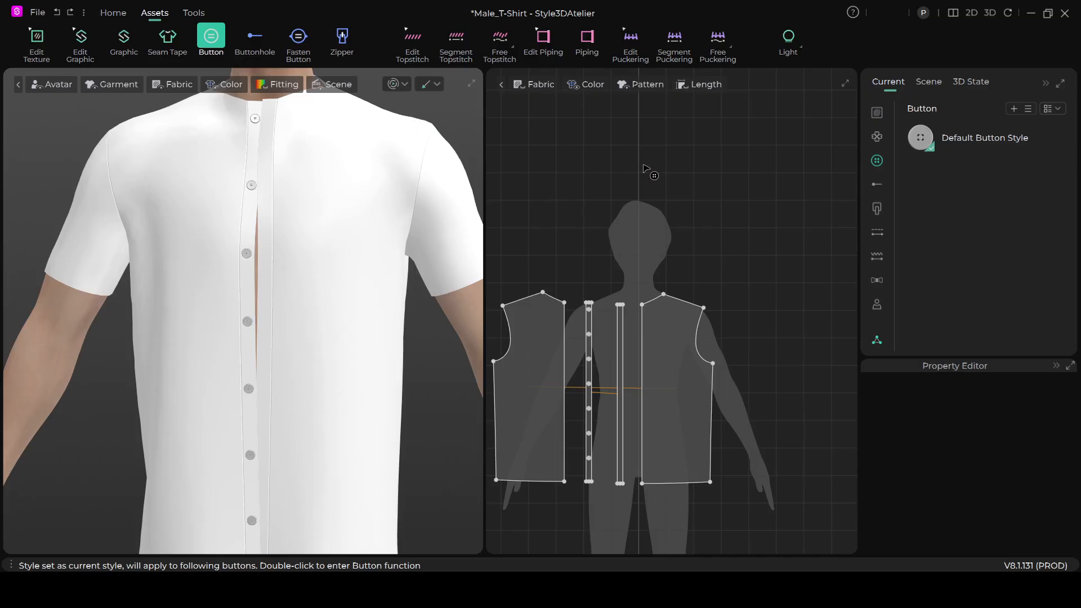
scroll(718, 253, up, 1)
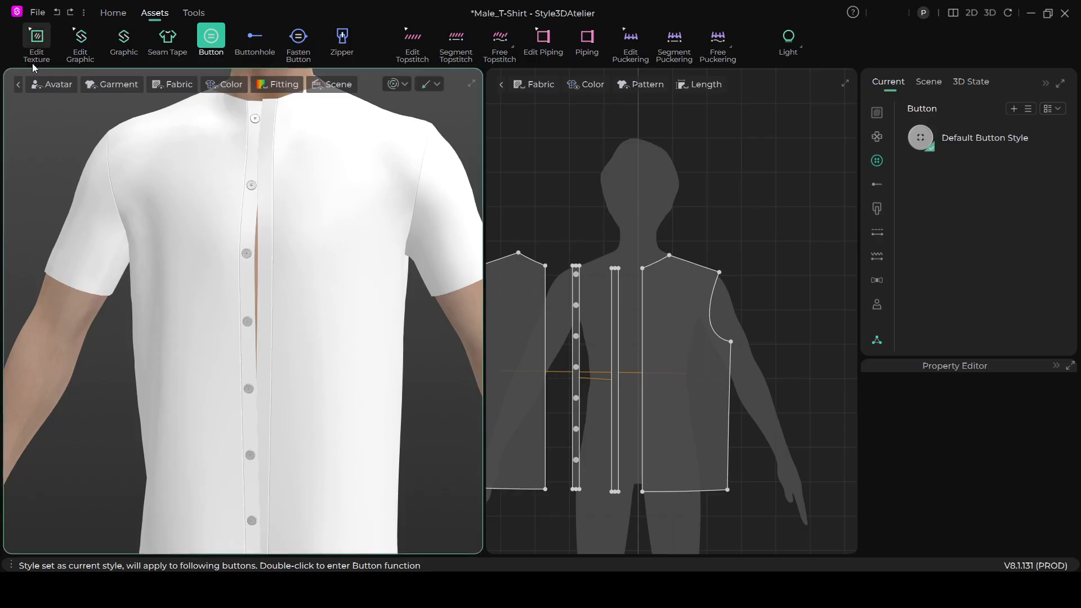
scroll(762, 251, up, 5)
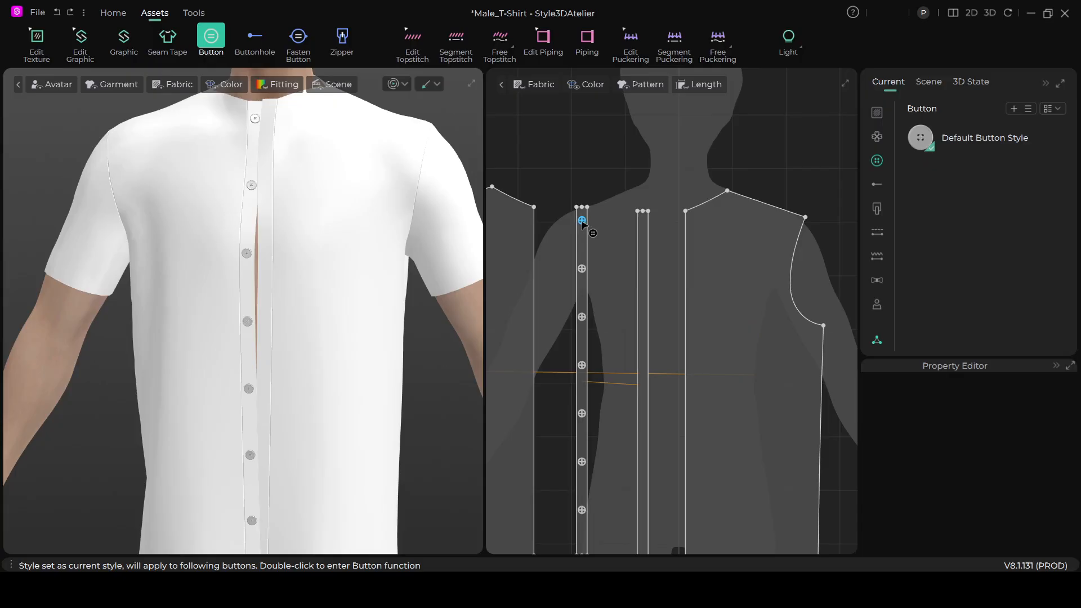
- Duplicate all seven placket buttons as buttonholes onto the symmetric placket strip
click(582, 221)
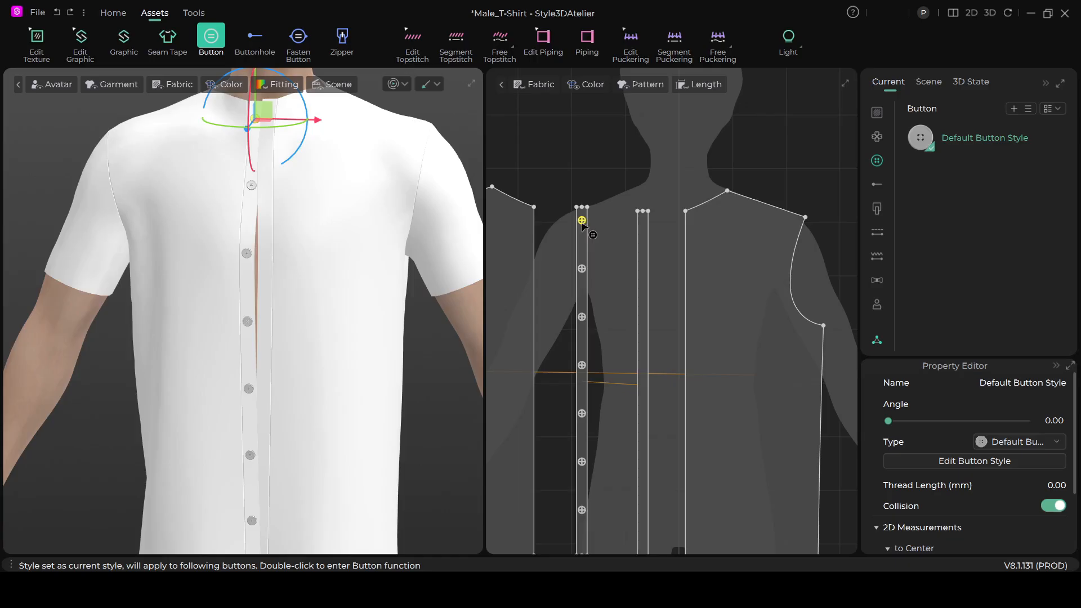
key(ctrl+a)
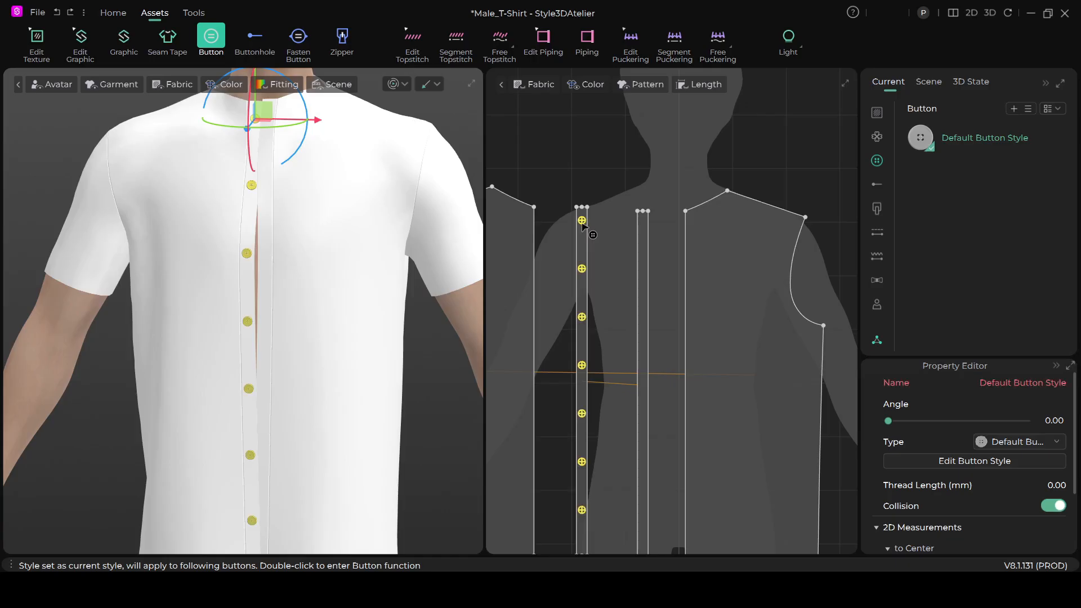
scroll(610, 292, down, 3)
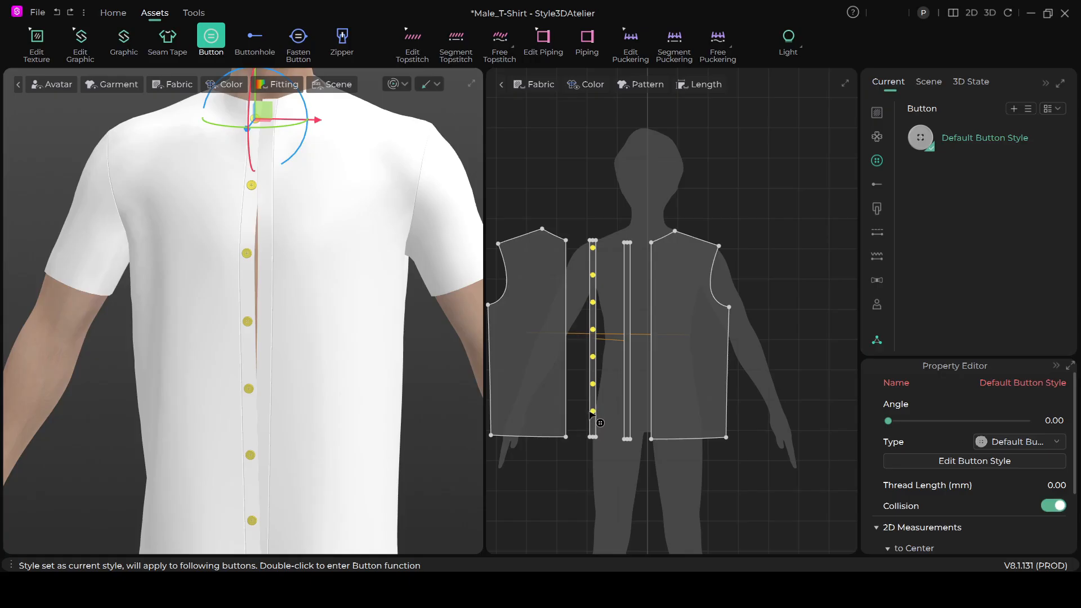
scroll(591, 415, up, 3)
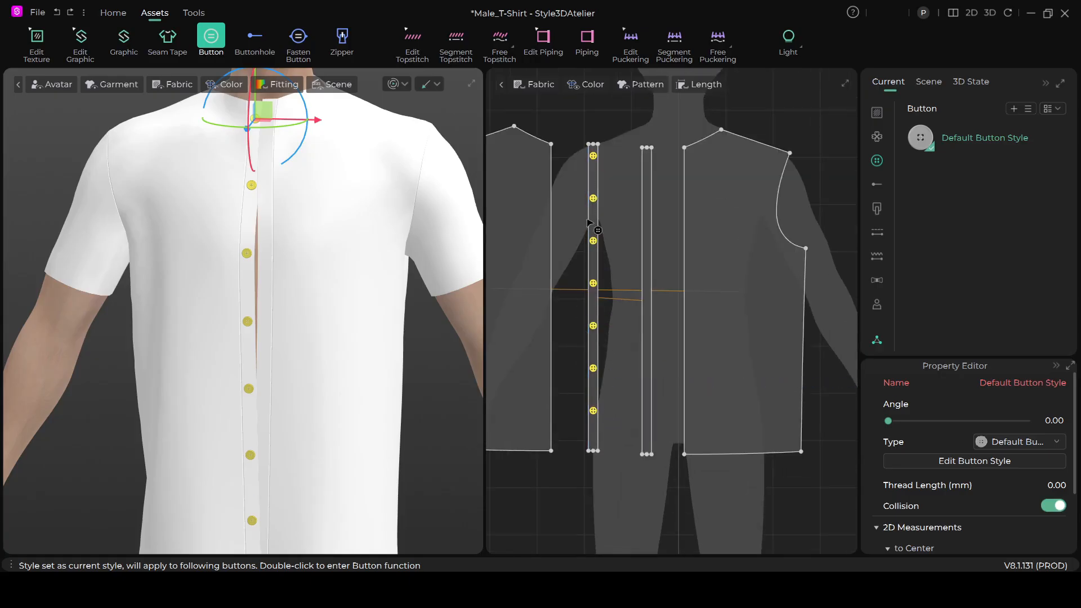
scroll(585, 180, up, 2)
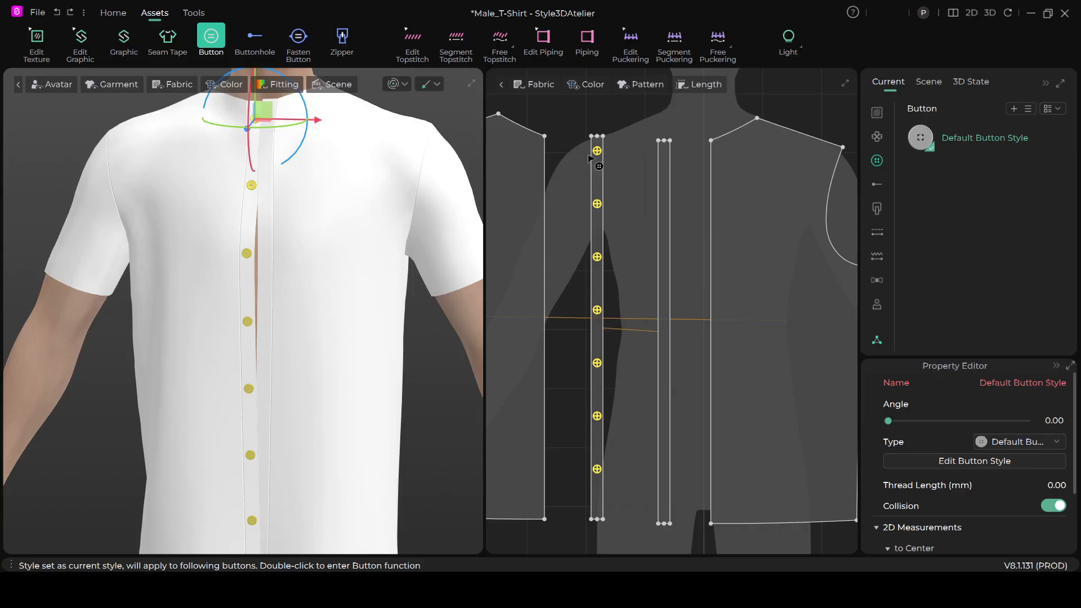
right_click(598, 154)
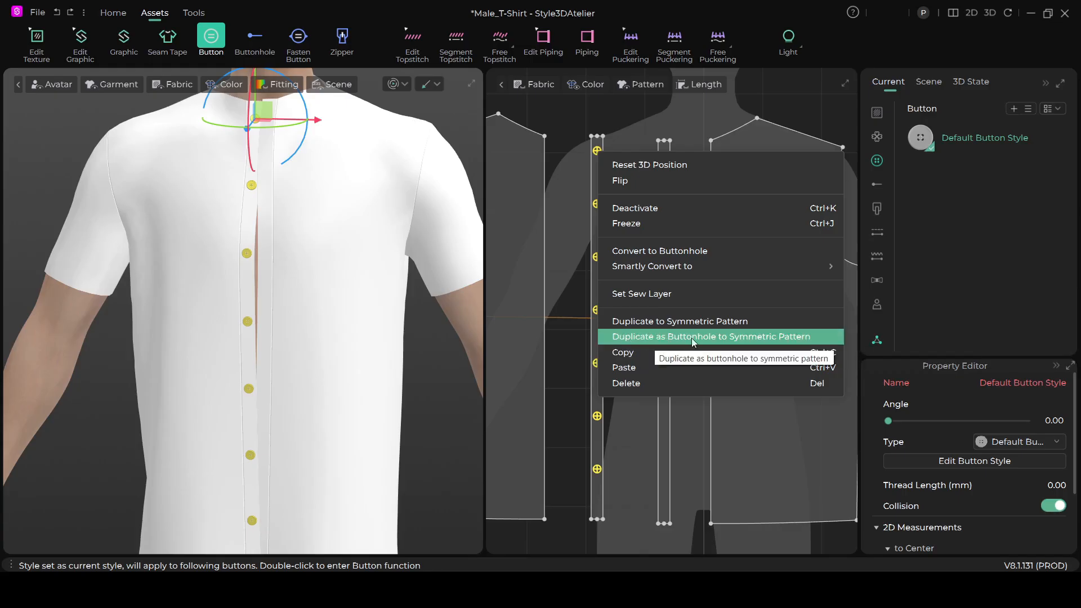
click(791, 337)
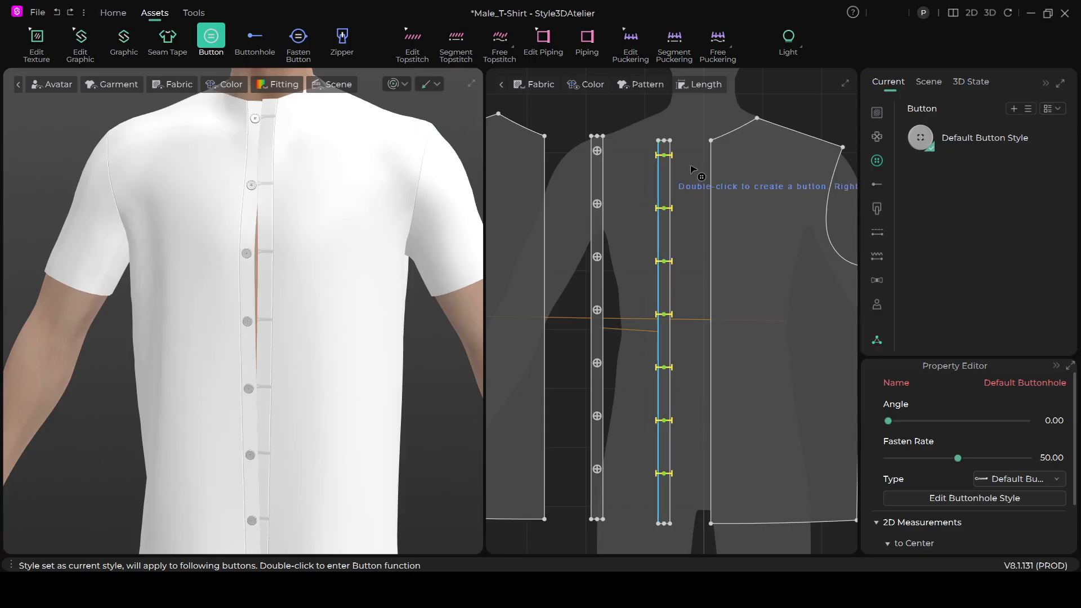
- Set the Default Buttonhole style's width to 1.34 cm
click(879, 235)
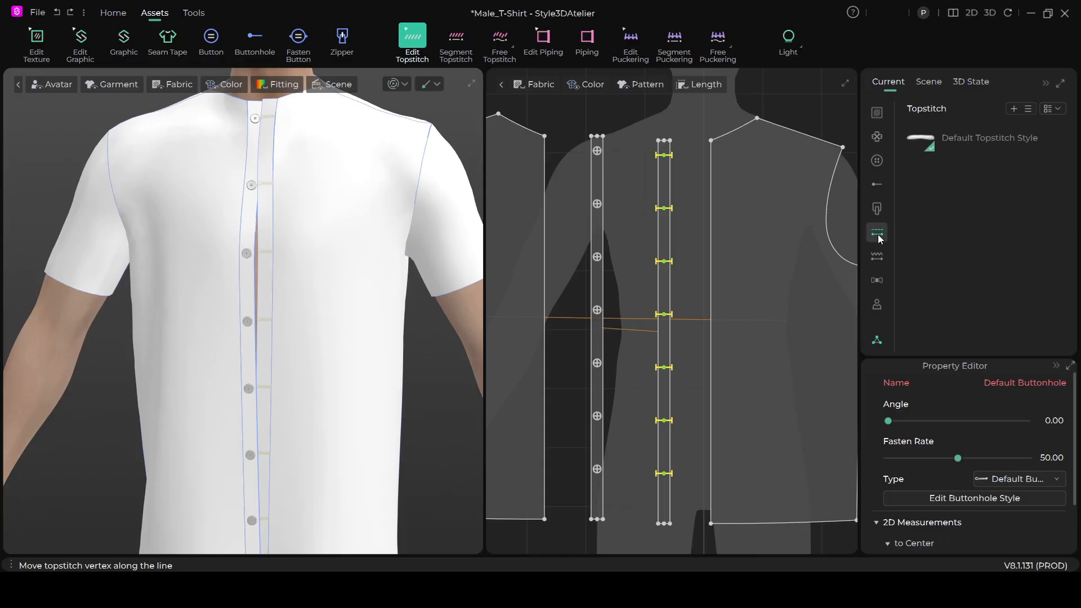
click(878, 186)
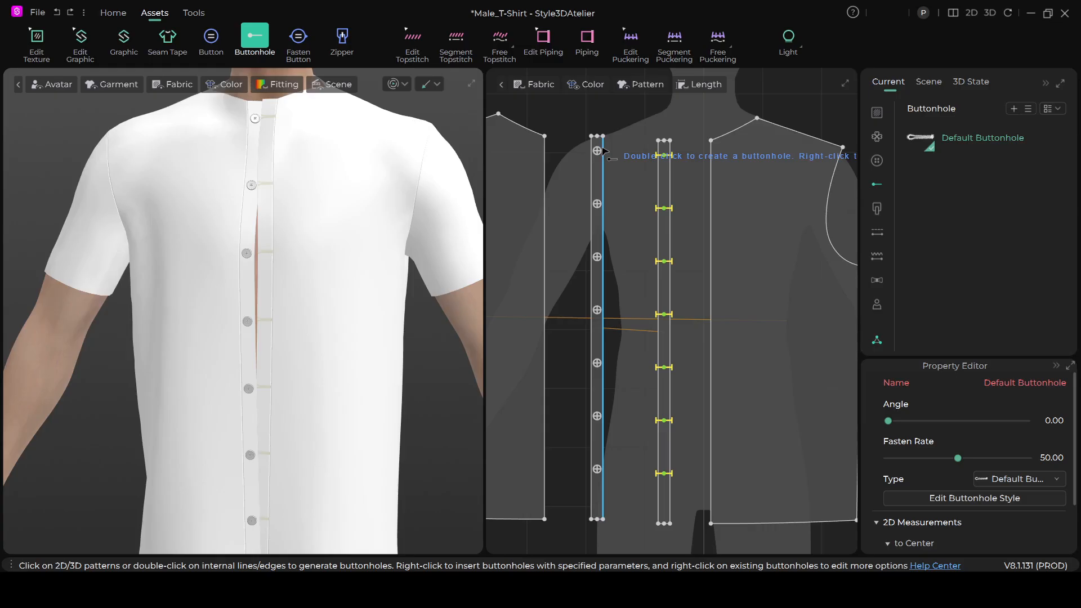
click(962, 140)
click(963, 140)
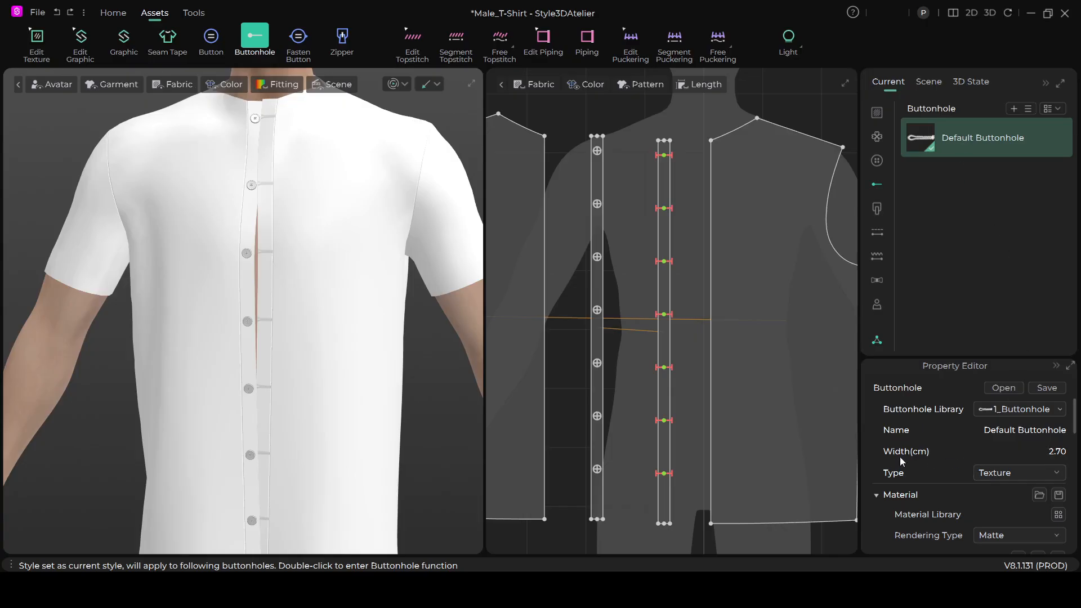
click(1057, 457)
text(1.34)
click(561, 509)
key(ctrl+s)
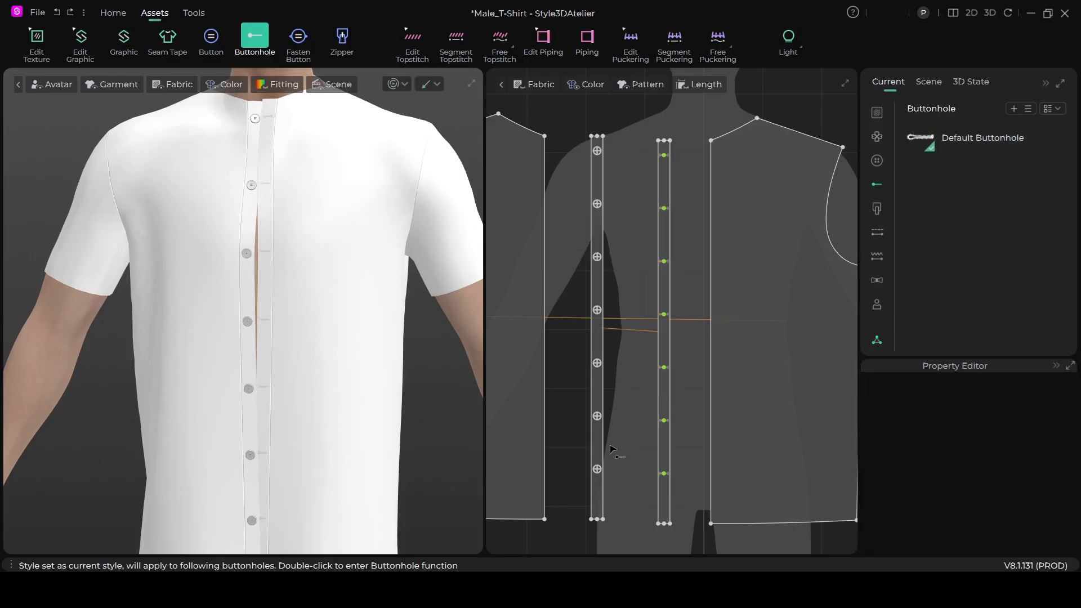
- Examine the resized buttonholes on the placket pattern and on the shirt front
scroll(704, 349, up, 3)
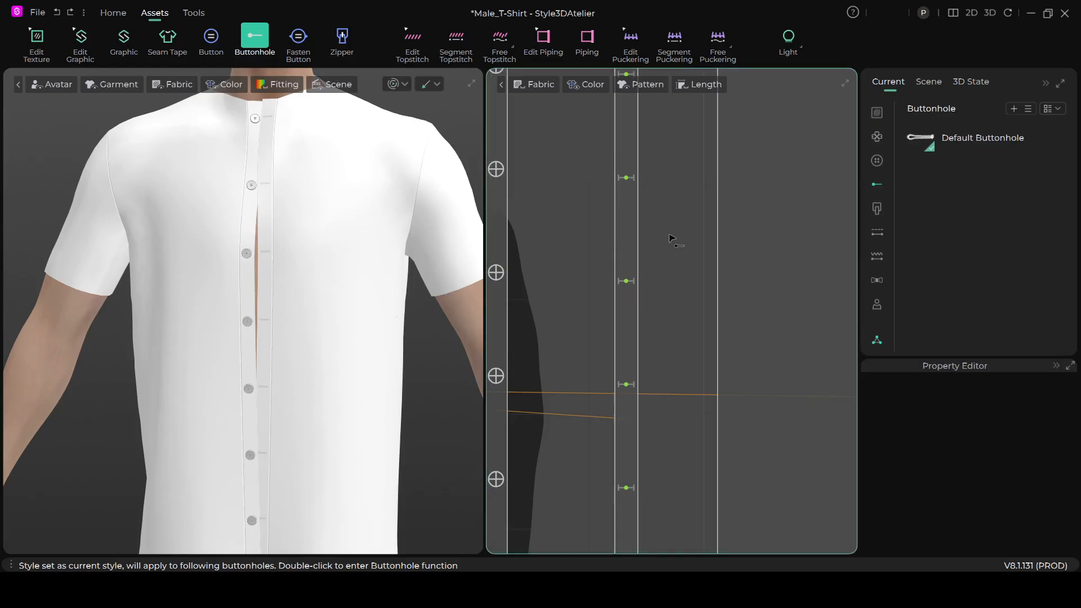
scroll(657, 240, down, 3)
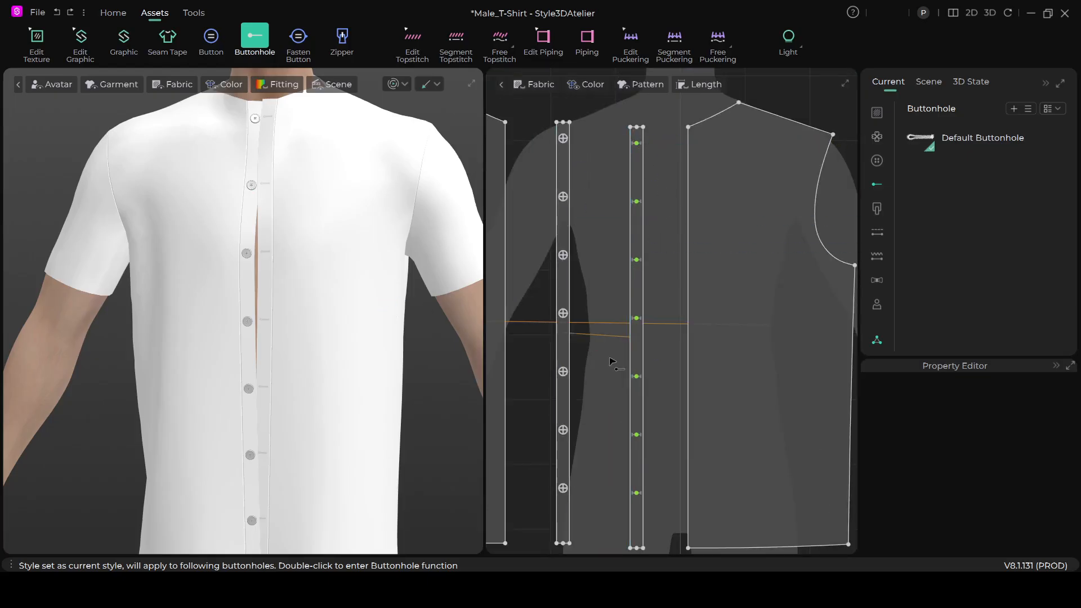
scroll(598, 332, down, 3)
scroll(599, 337, up, 2)
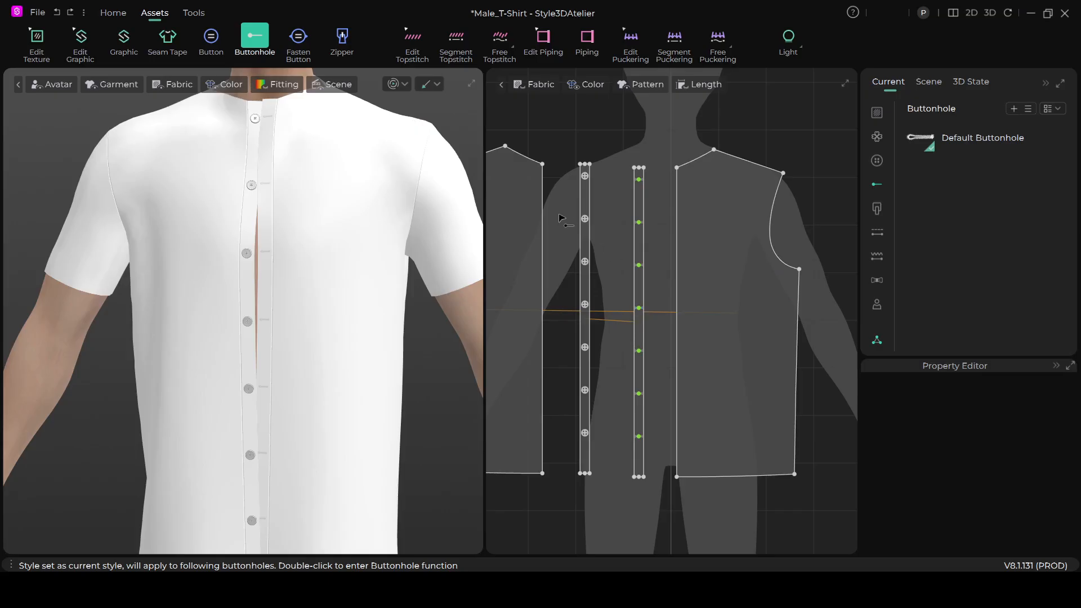
scroll(312, 230, down, 2)
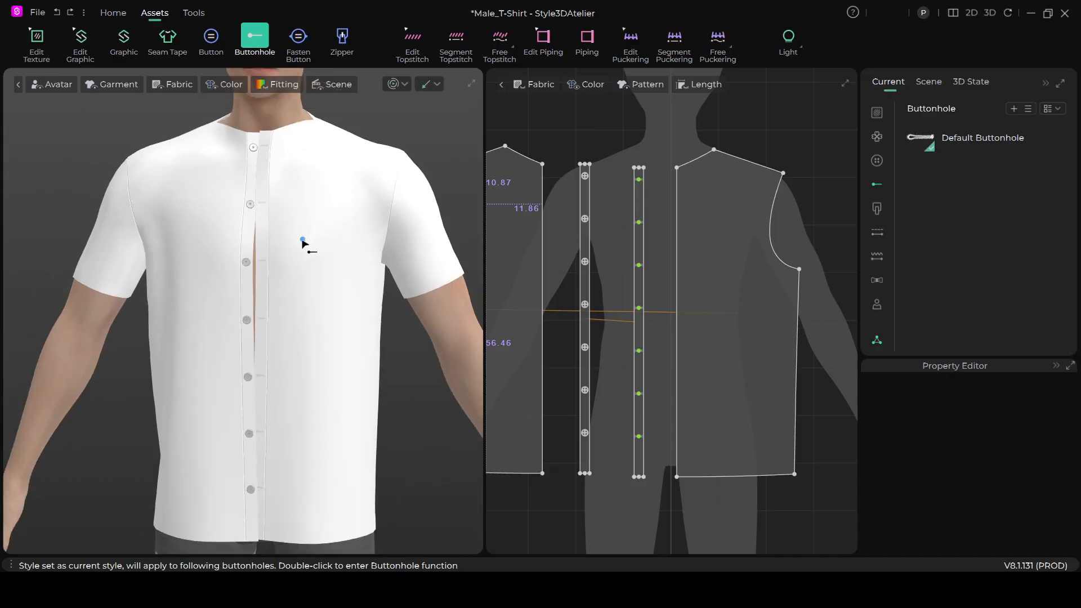
scroll(298, 245, up, 3)
scroll(296, 253, down, 1)
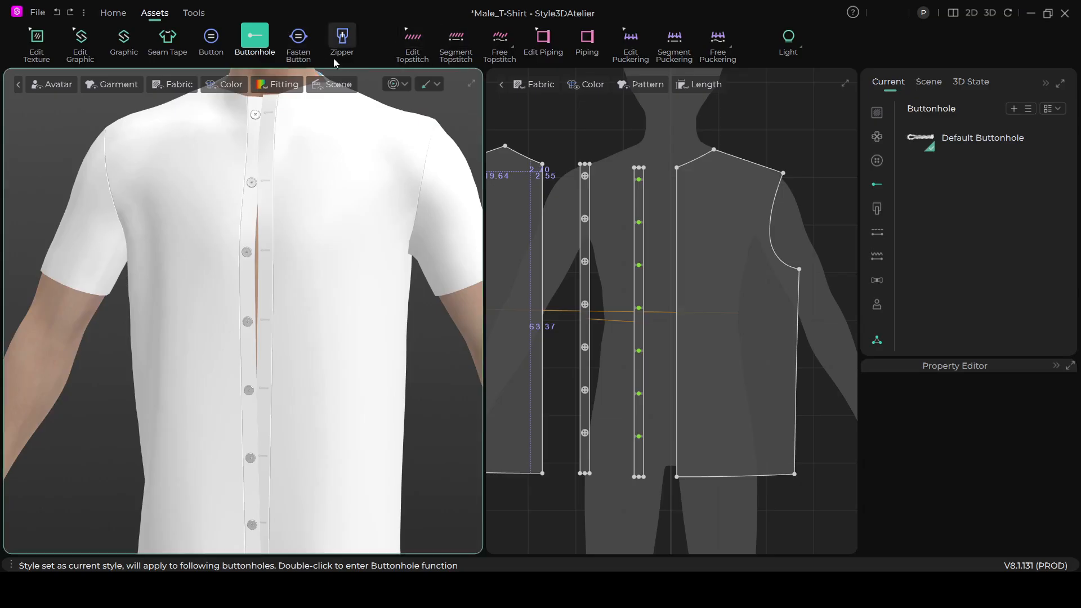
click(297, 44)
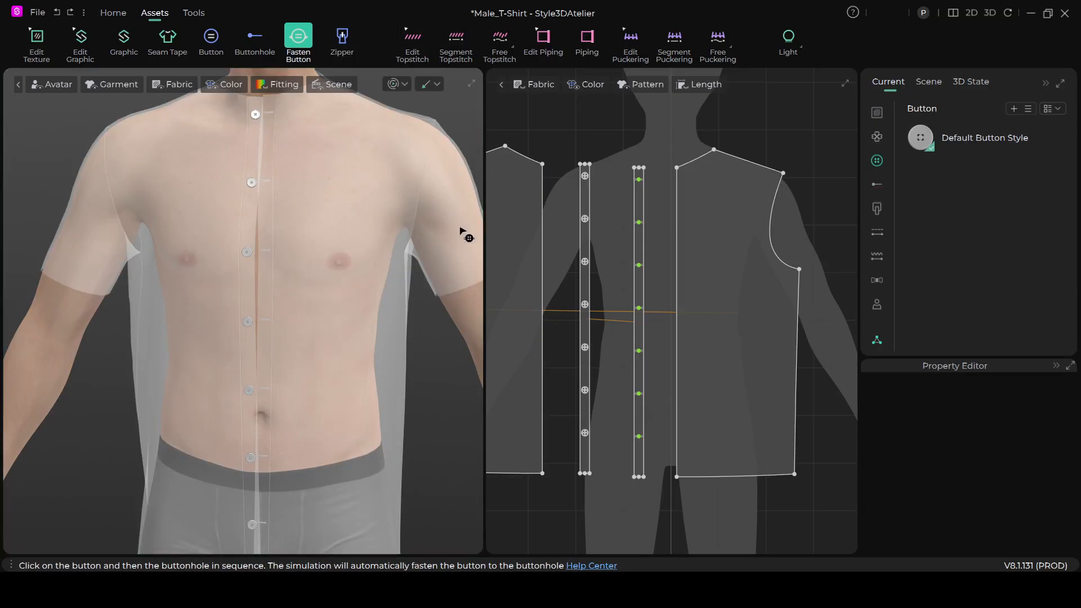
scroll(467, 236, down, 2)
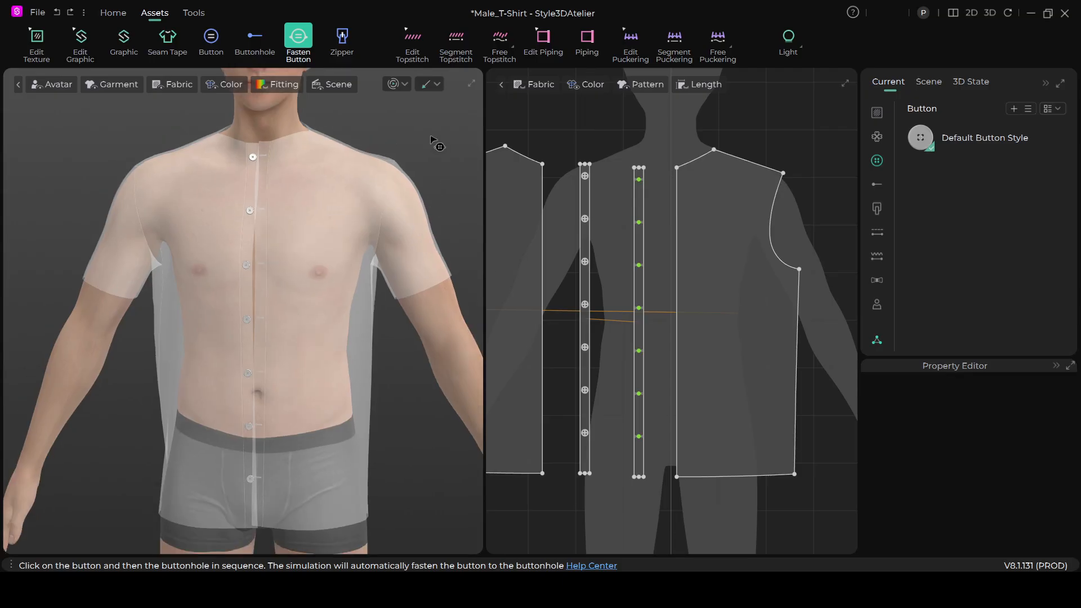
scroll(434, 143, down, 1)
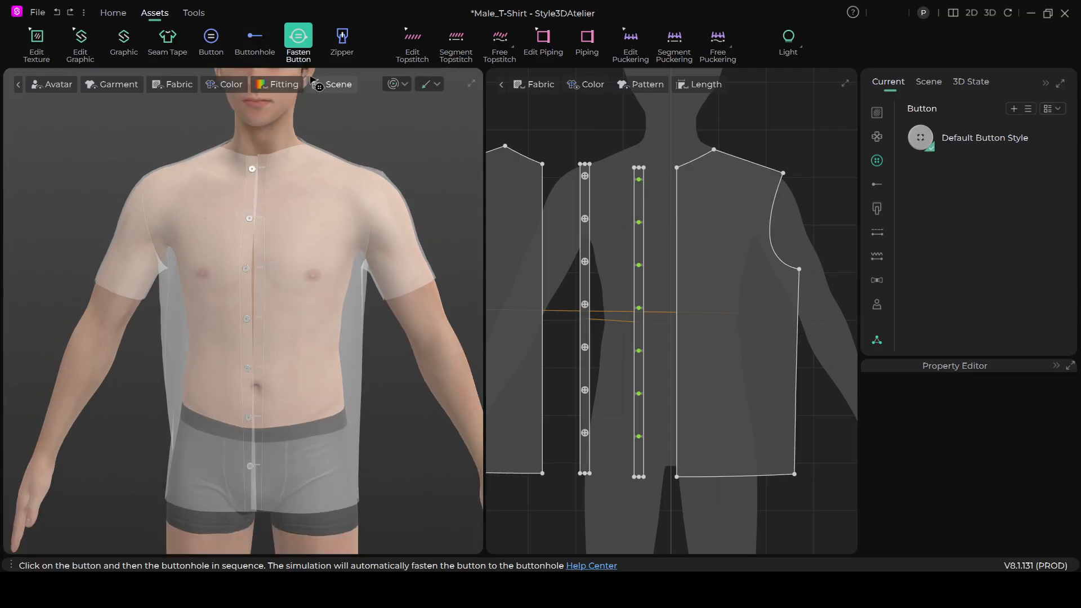
click(113, 13)
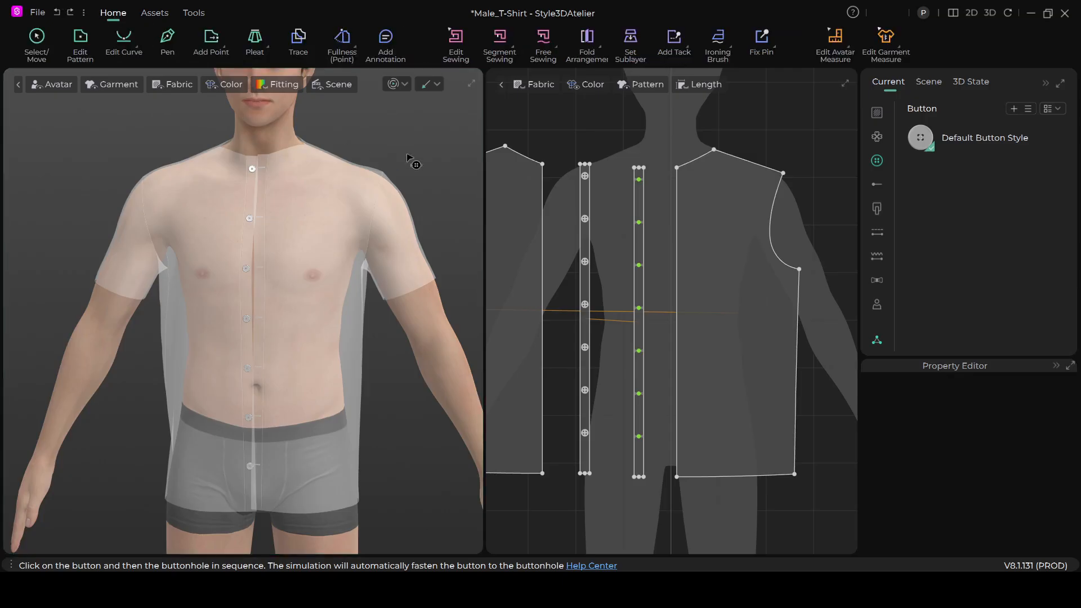
click(42, 45)
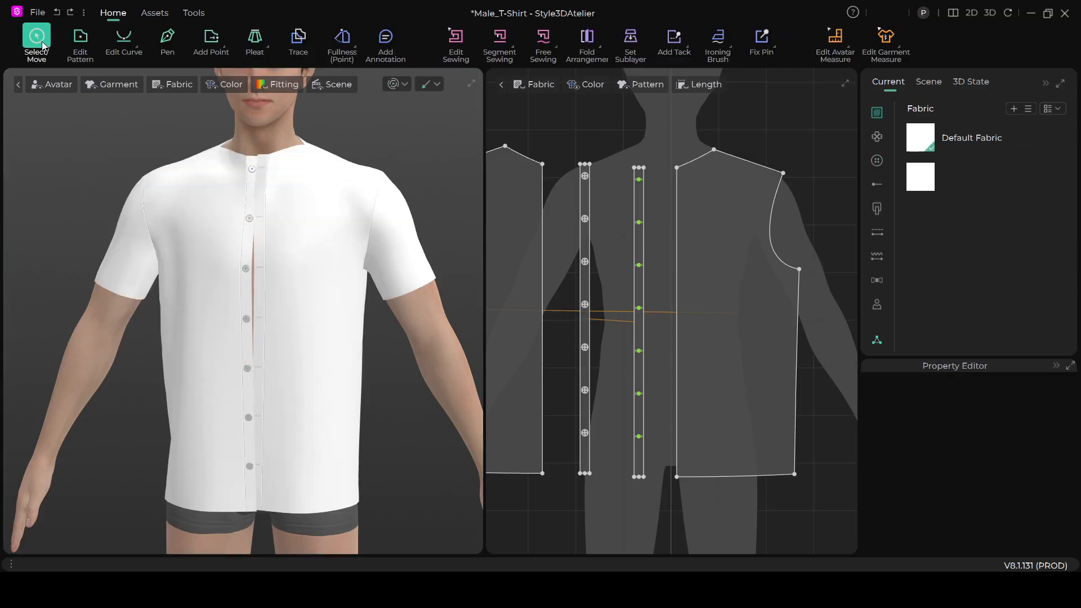
- Examine how the two placket strips, buttons and buttonholes sit on the 3D shirt from an angle and from the front
scroll(362, 294, up, 5)
scroll(326, 282, up, 3)
scroll(344, 360, down, 4)
right_drag(349, 382, 292, 345)
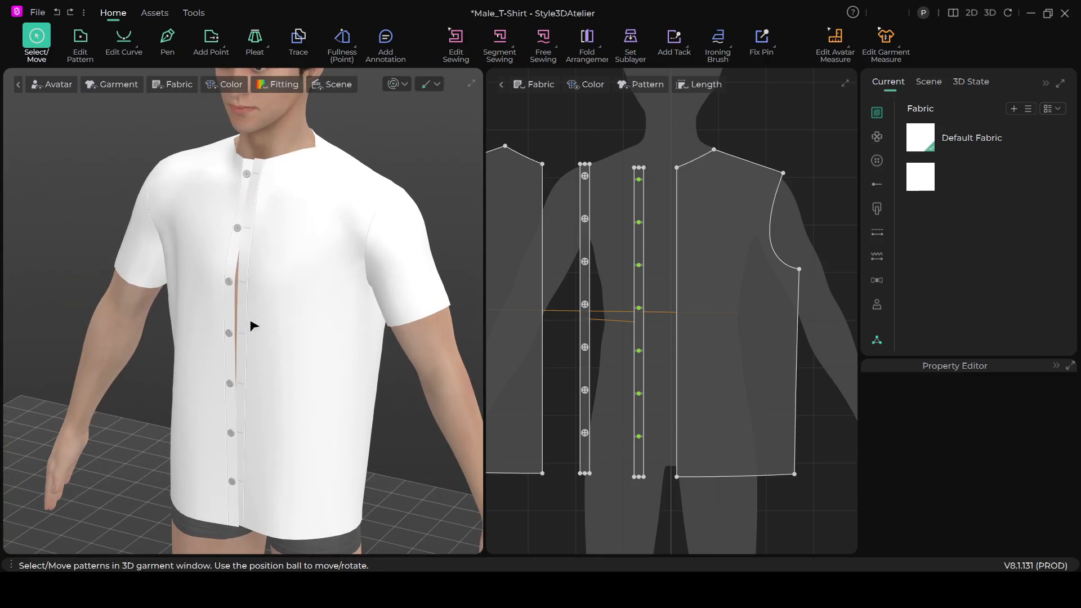
right_drag(271, 359, 314, 345)
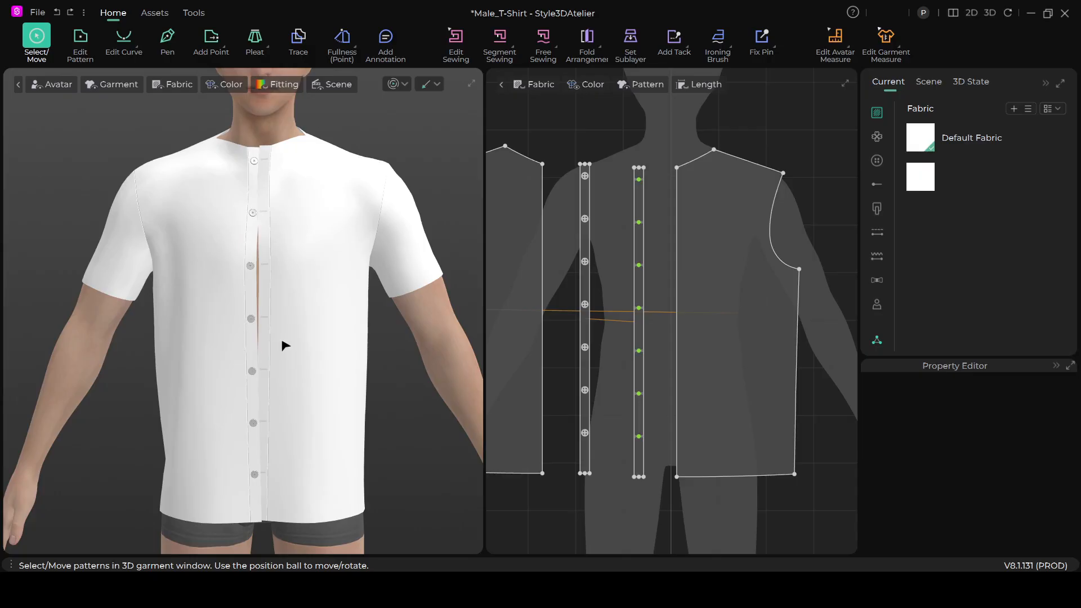
scroll(266, 300, up, 2)
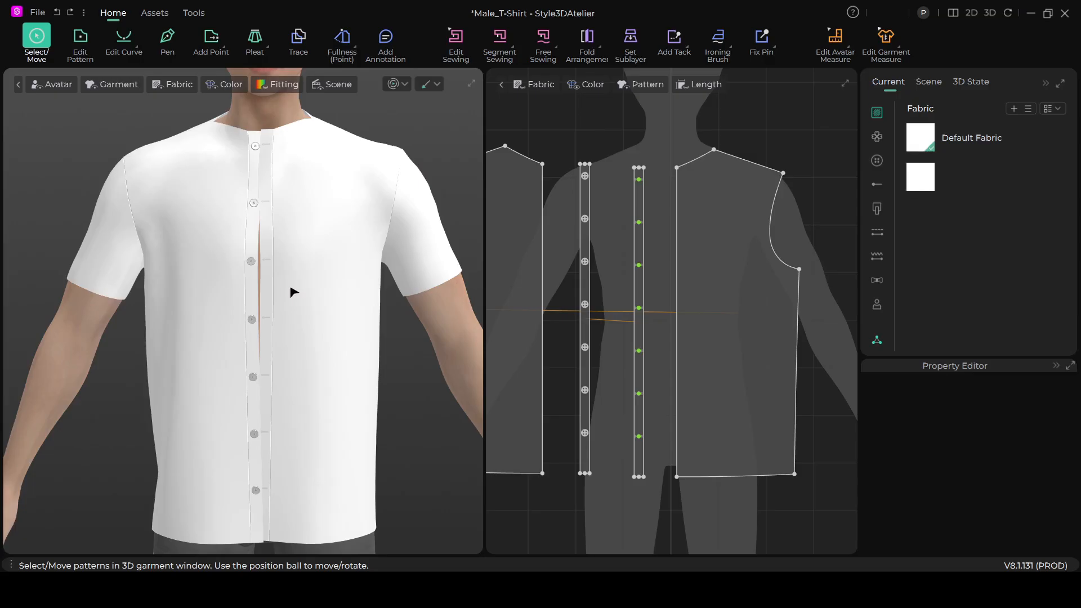
click(639, 247)
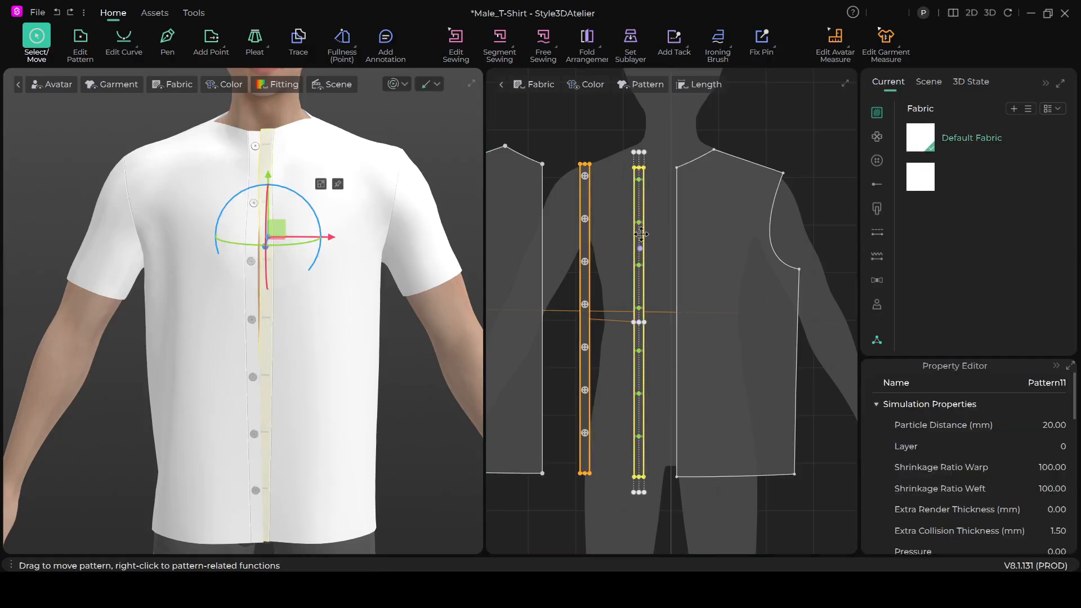
click(775, 121)
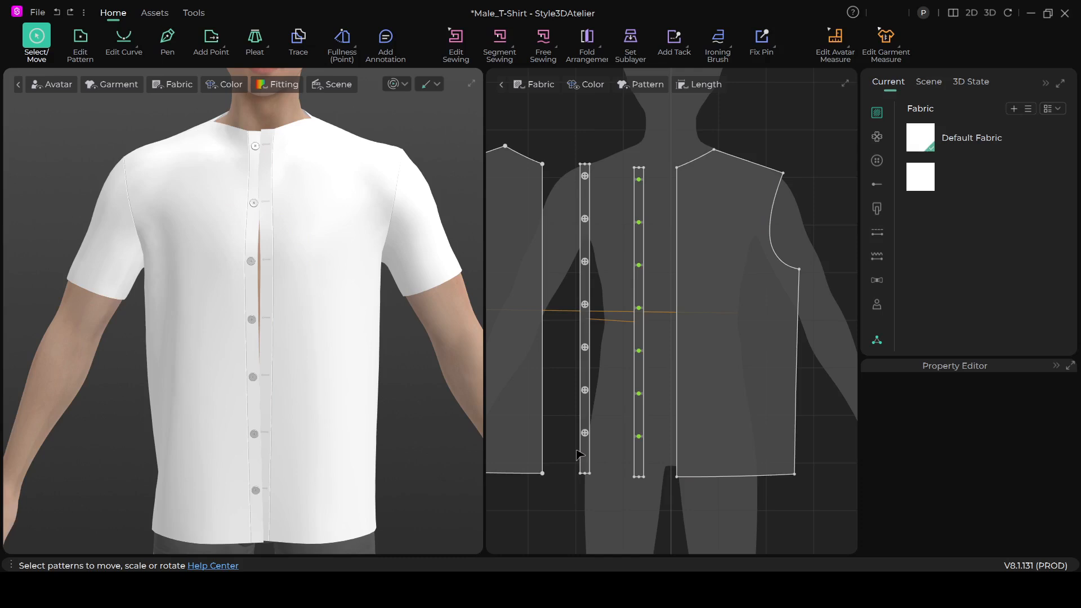
click(638, 322)
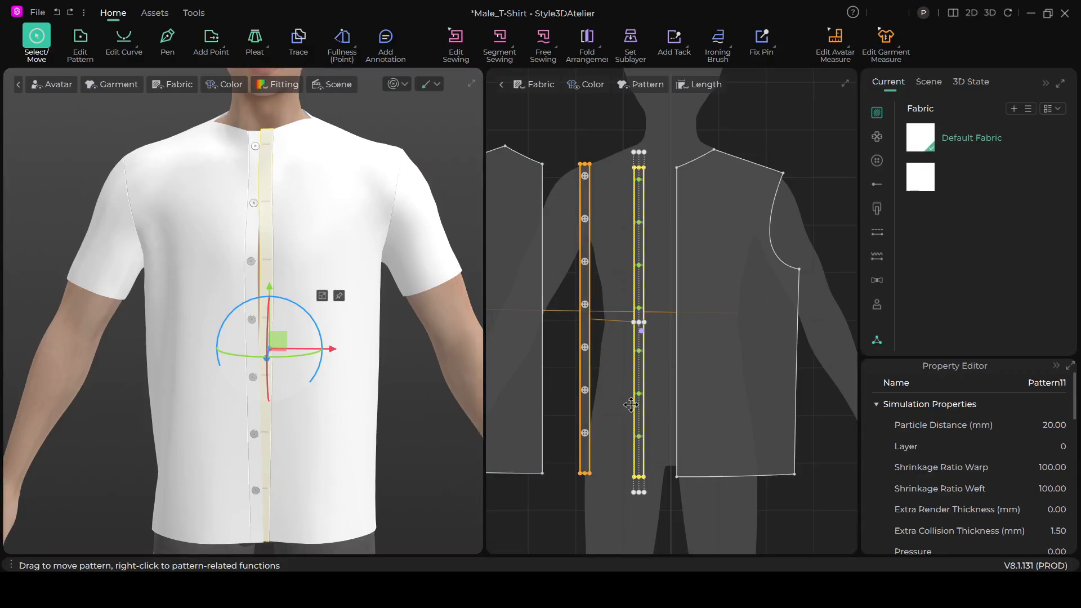
click(557, 125)
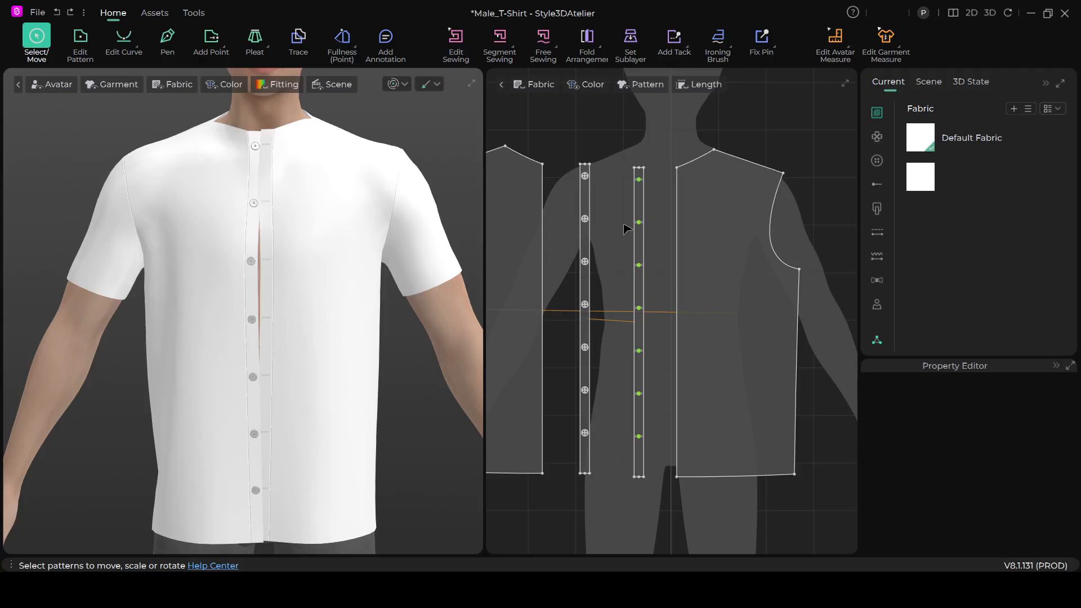
scroll(596, 203, down, 1)
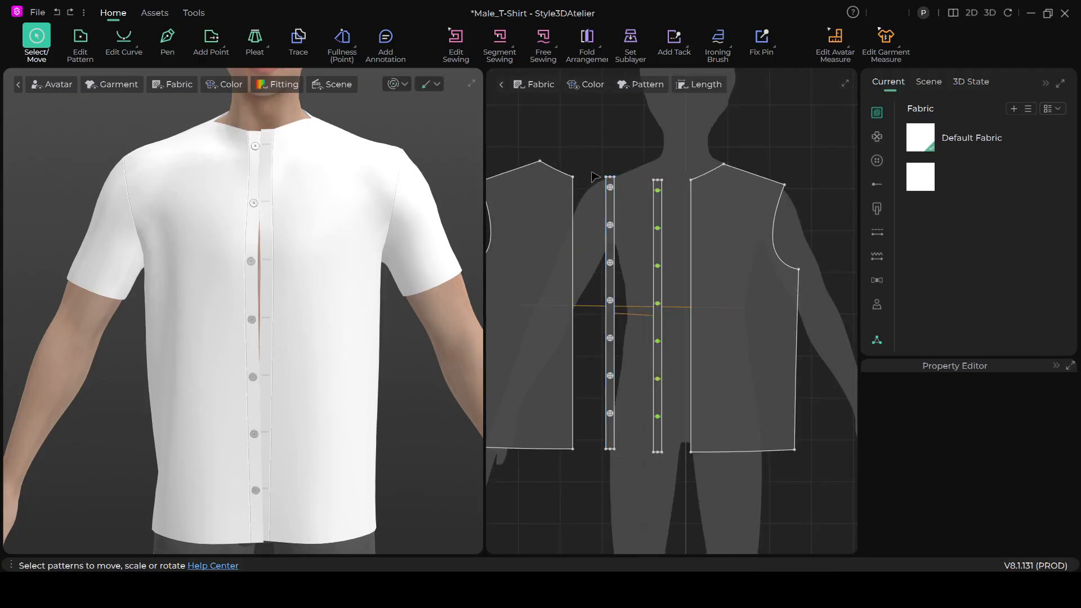
click(611, 289)
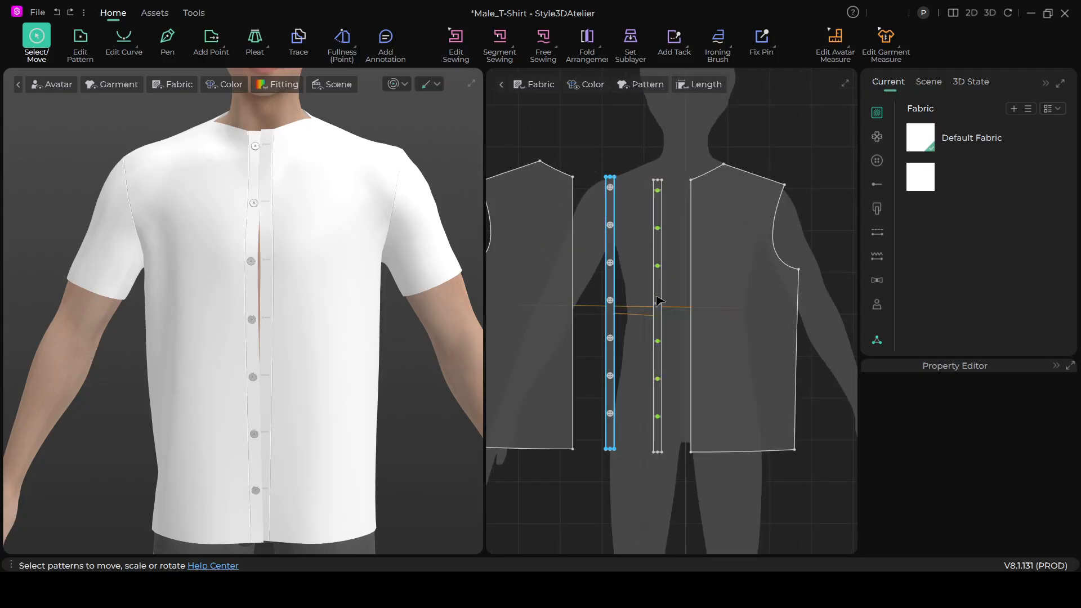
click(610, 281)
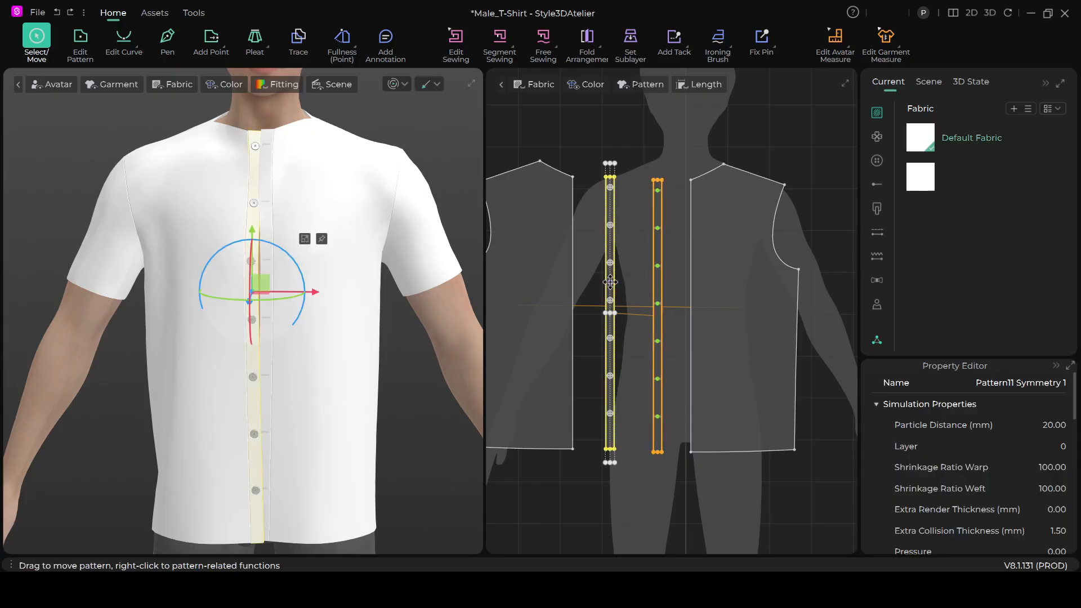
right_click(611, 283)
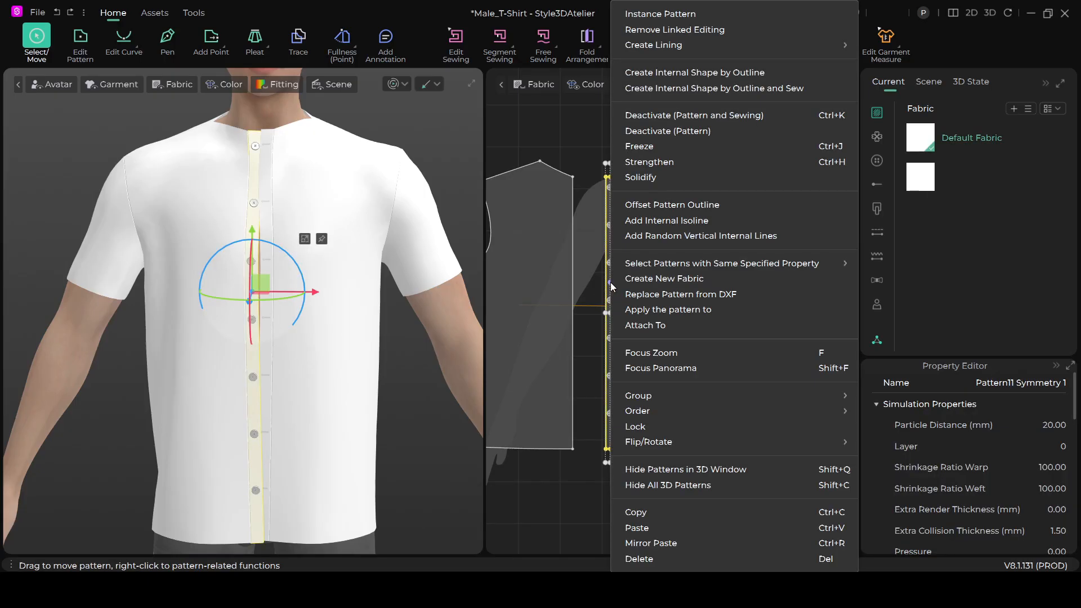
click(557, 142)
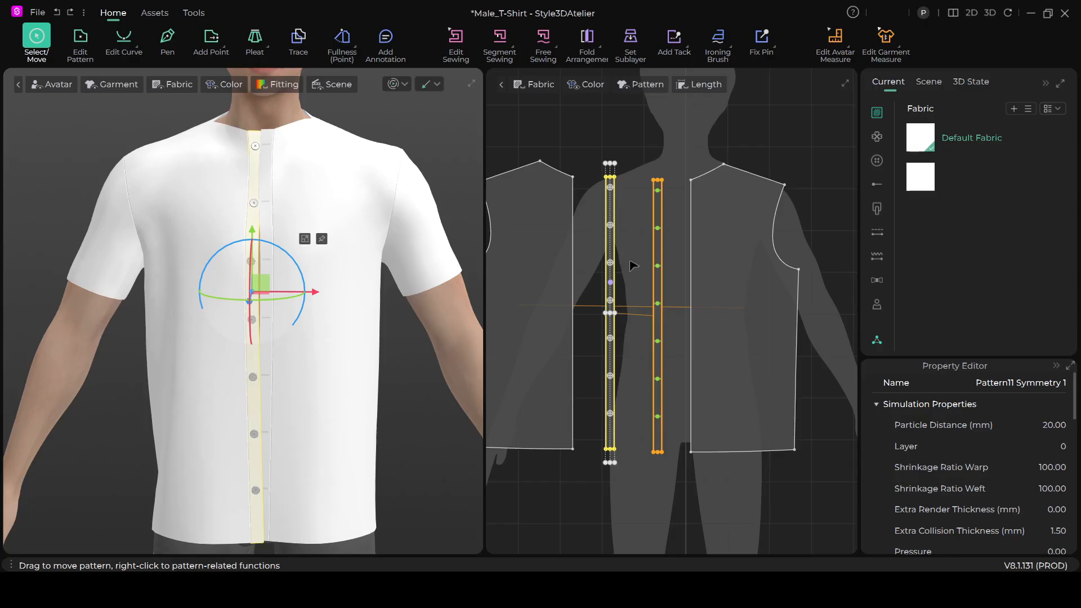
click(624, 128)
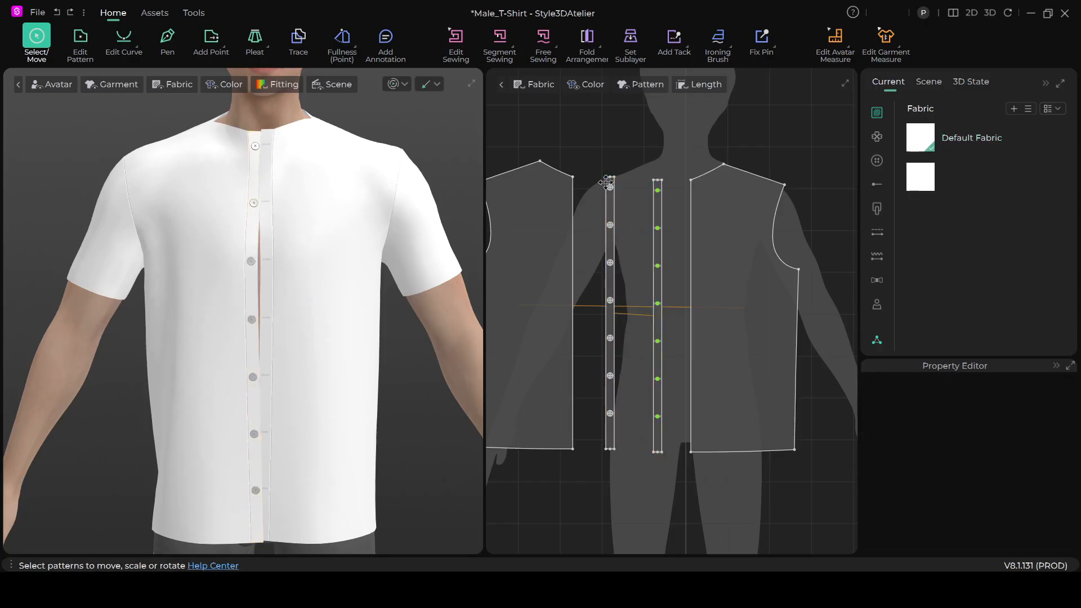
- Remove the linked editing between the button placket strip and the buttonhole placket strip so each can be edited separately
drag(592, 157, 678, 473)
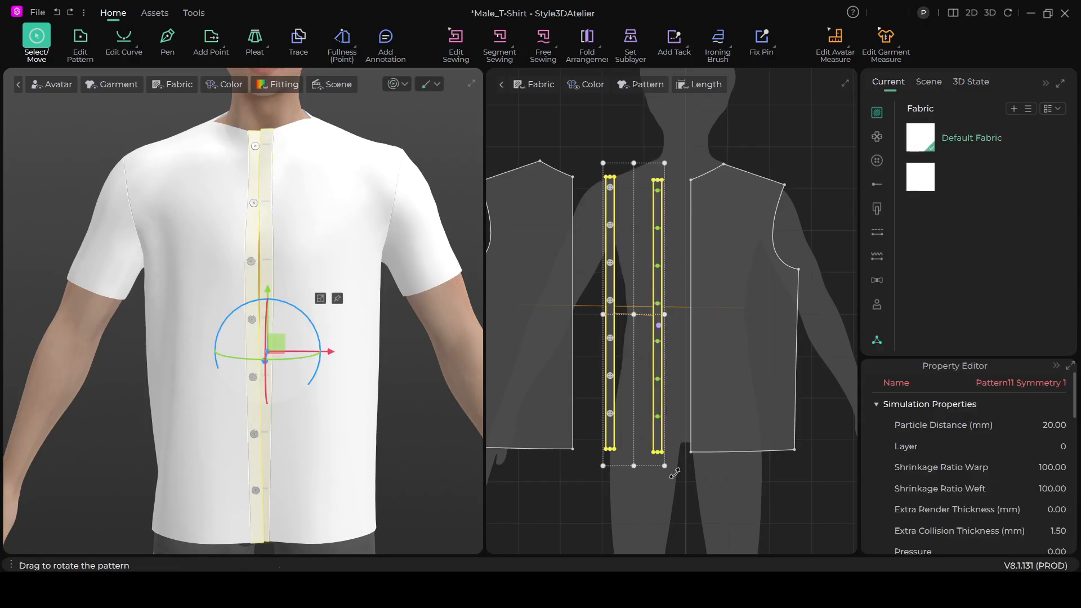
right_click(661, 364)
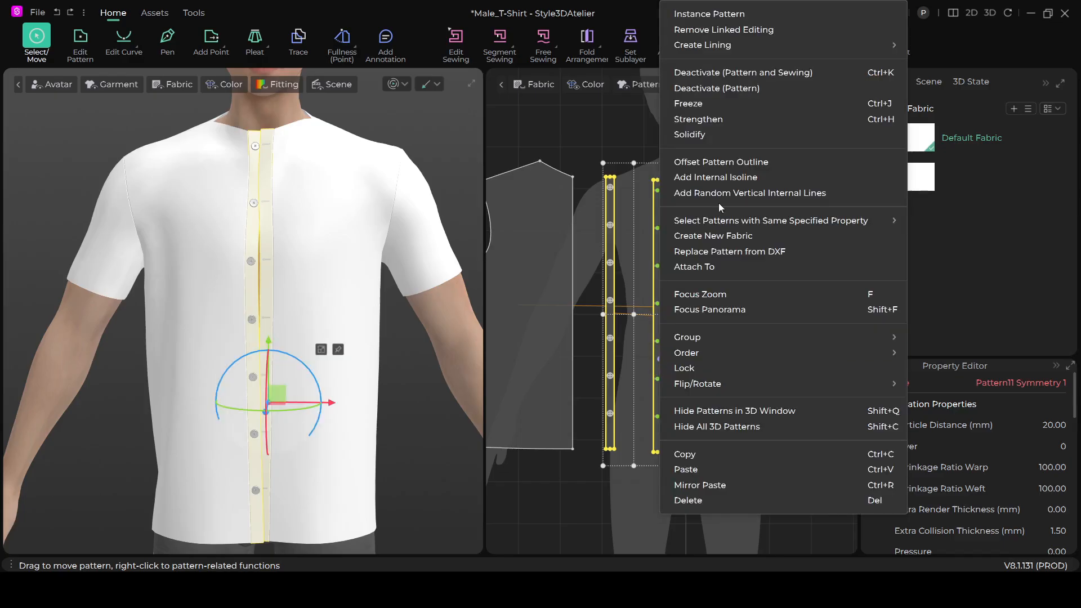
click(763, 30)
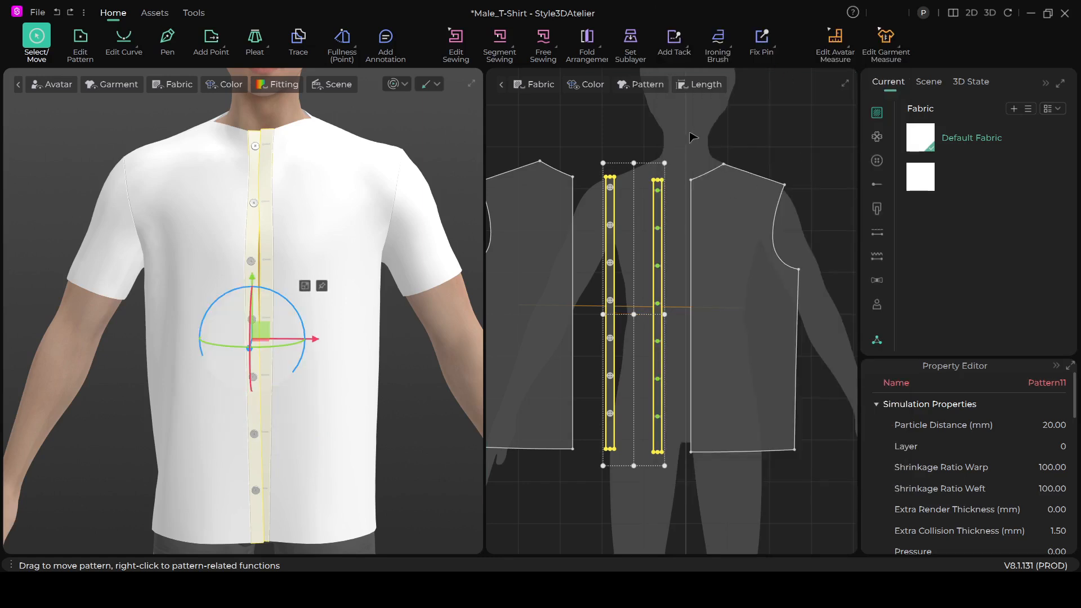
click(622, 119)
click(609, 245)
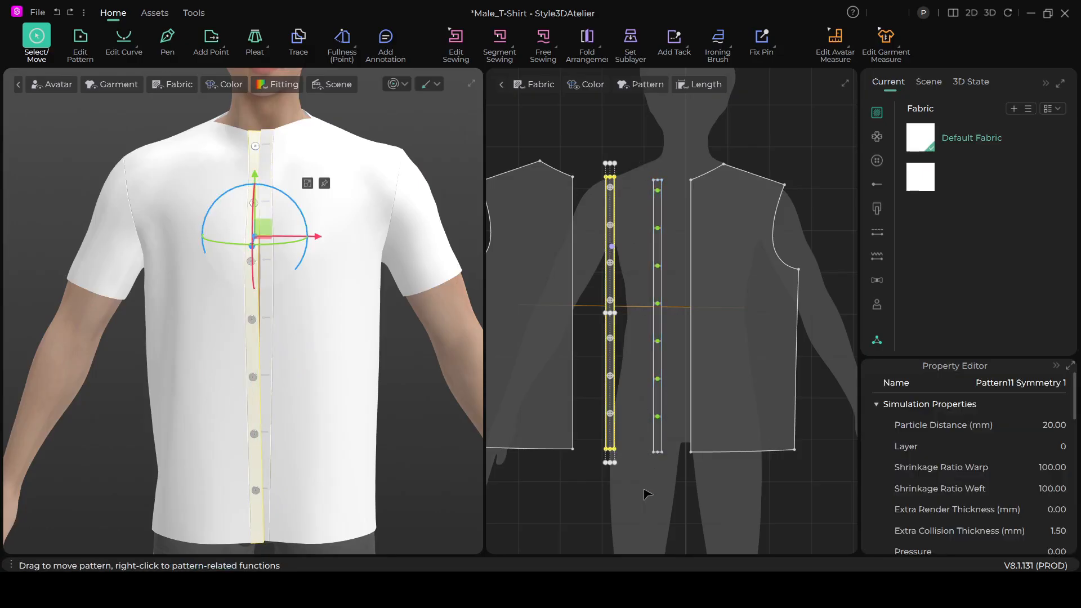
click(647, 495)
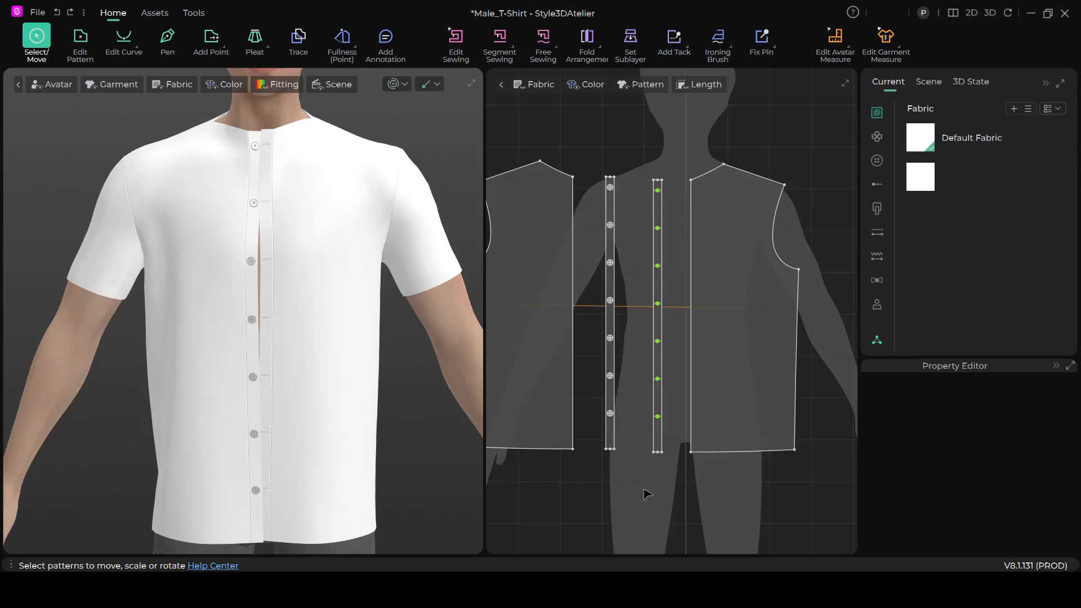
- Set the simulation layer of the placket strip carrying the buttonholes to 1
click(657, 323)
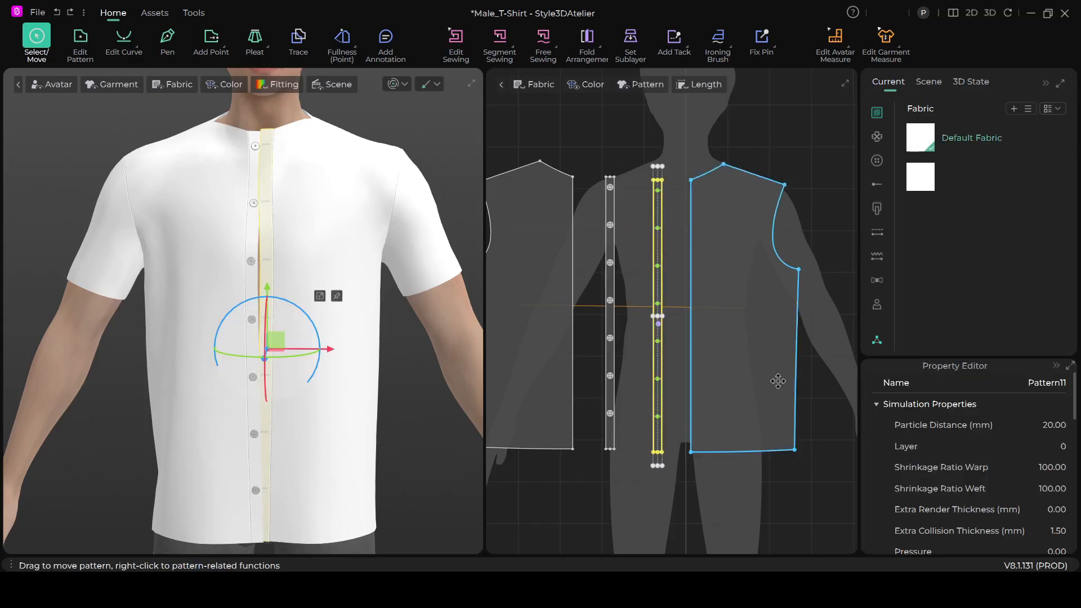
click(1065, 447)
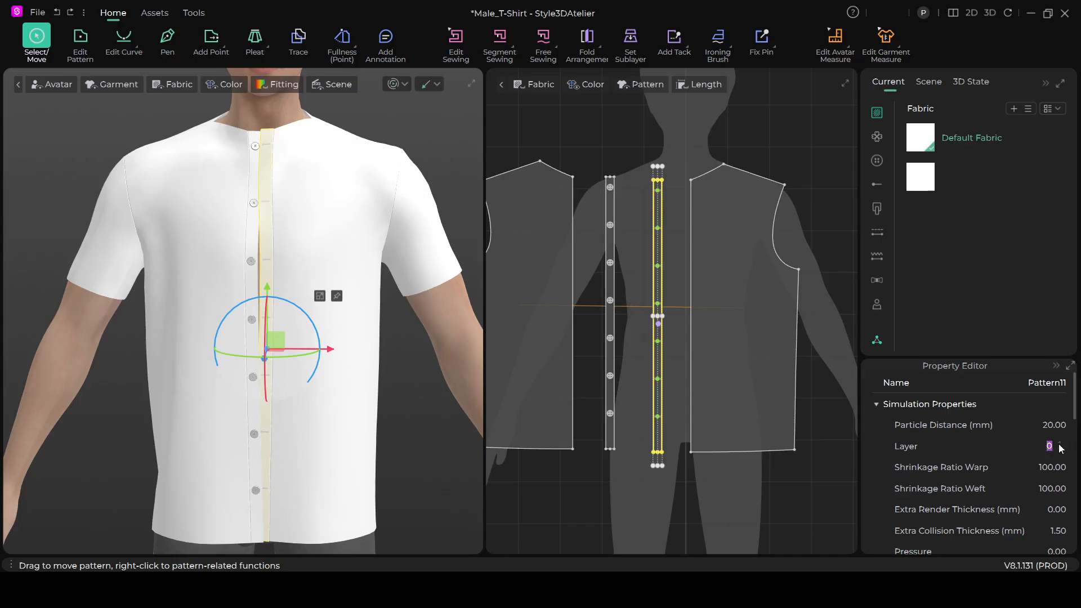
click(1059, 443)
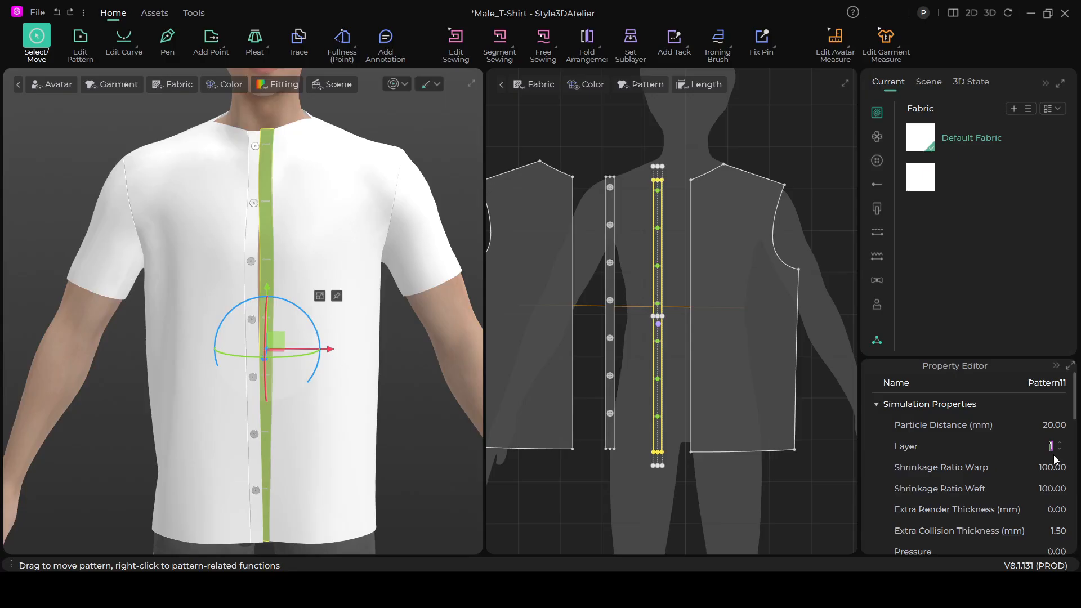
click(568, 497)
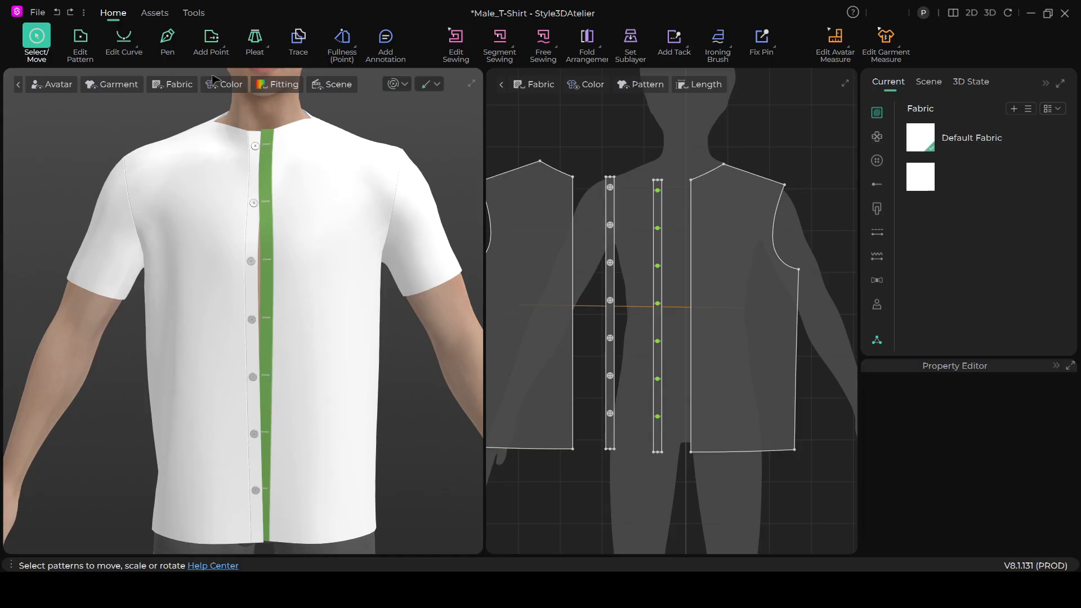
- Turn off the Layer color display for the 3D garment
click(223, 88)
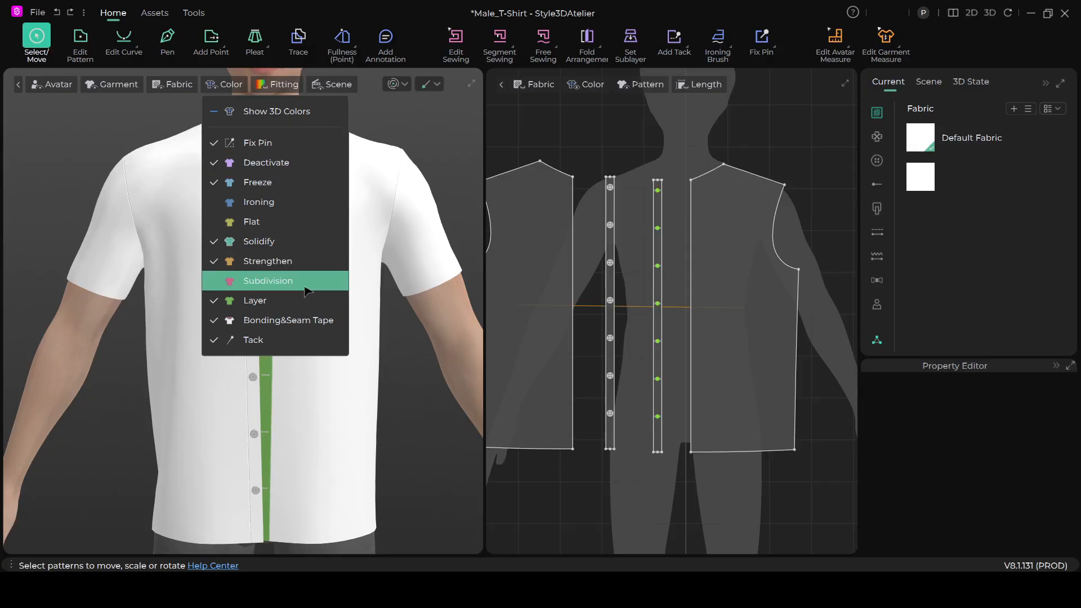
click(214, 303)
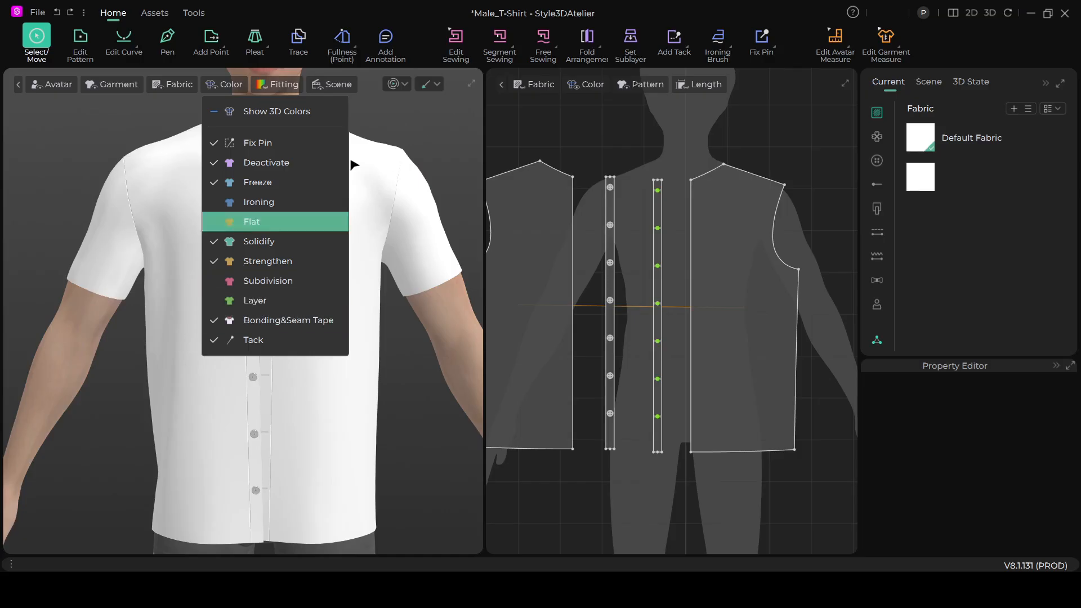
click(382, 120)
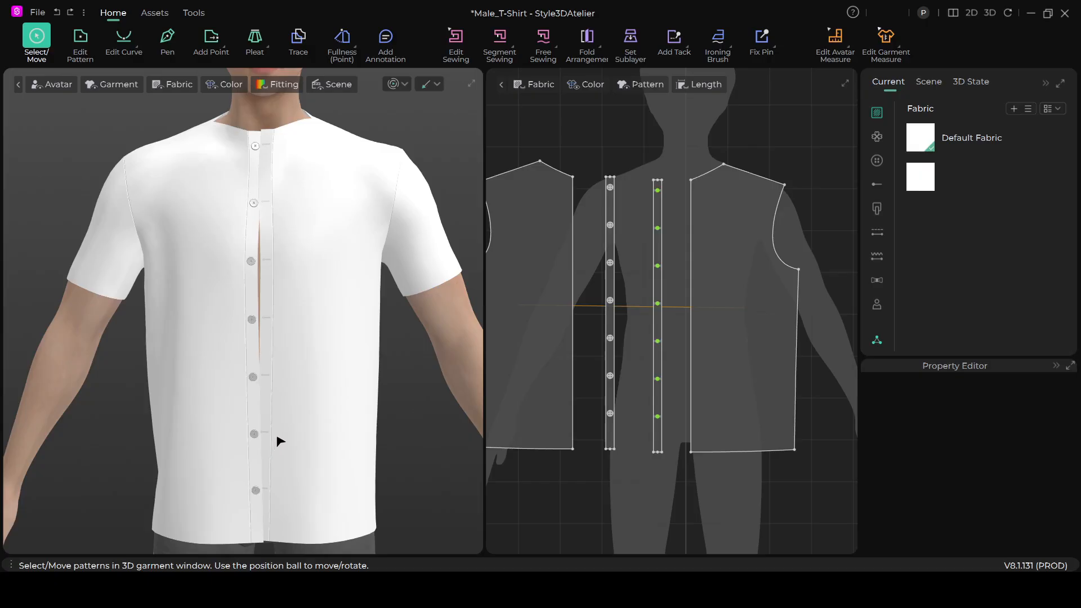
- Examine how the buttons and buttonholes line up along the front opening of the 3D shirt from several angles
scroll(278, 435, down, 2)
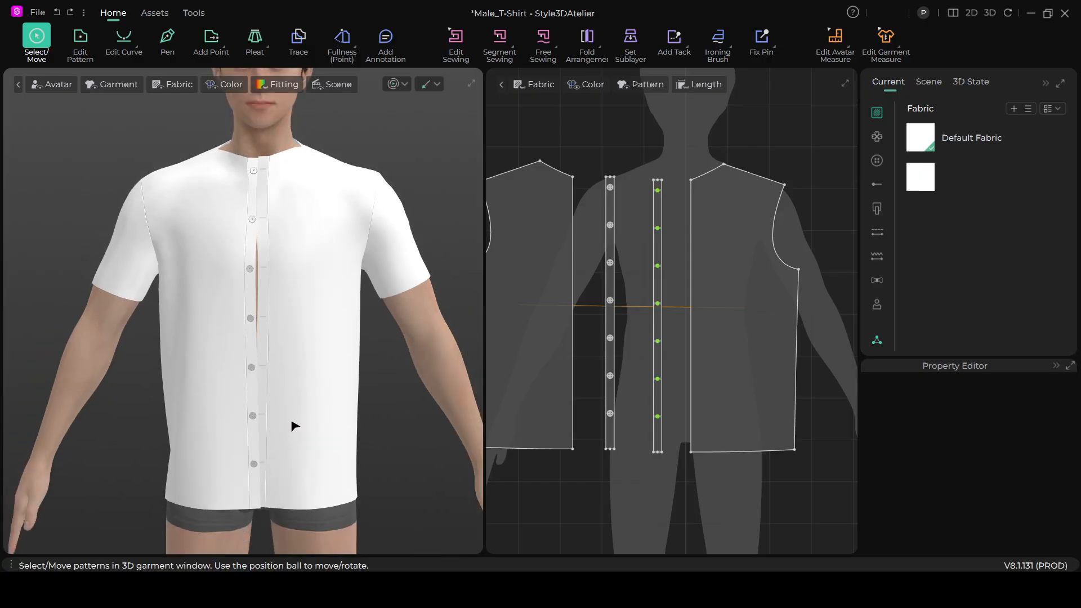
scroll(294, 425, up, 4)
scroll(302, 433, down, 1)
right_drag(318, 450, 277, 463)
scroll(266, 385, down, 1)
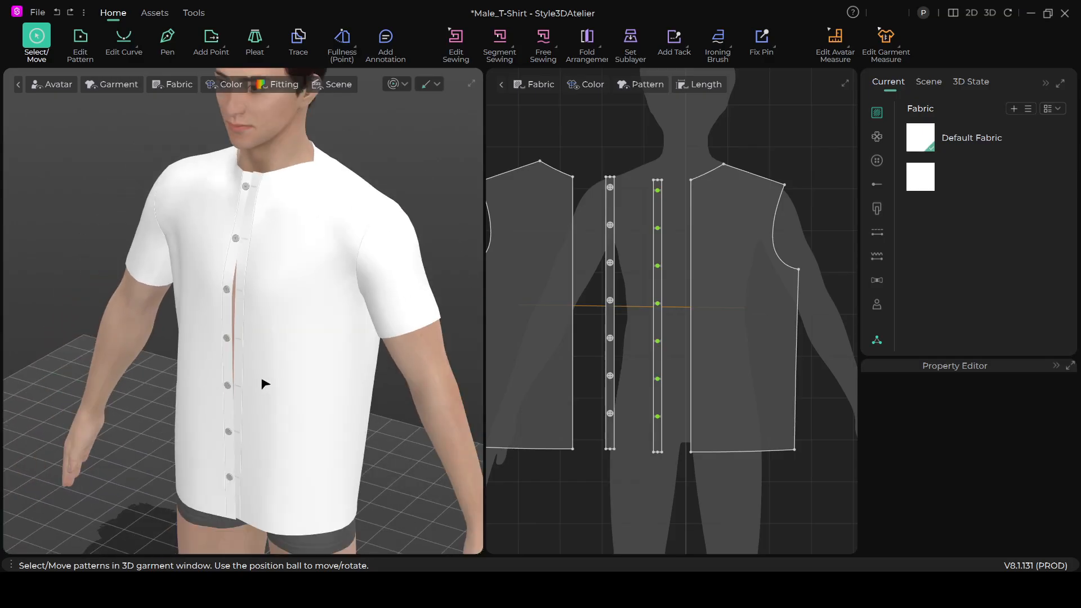
scroll(264, 388, up, 5)
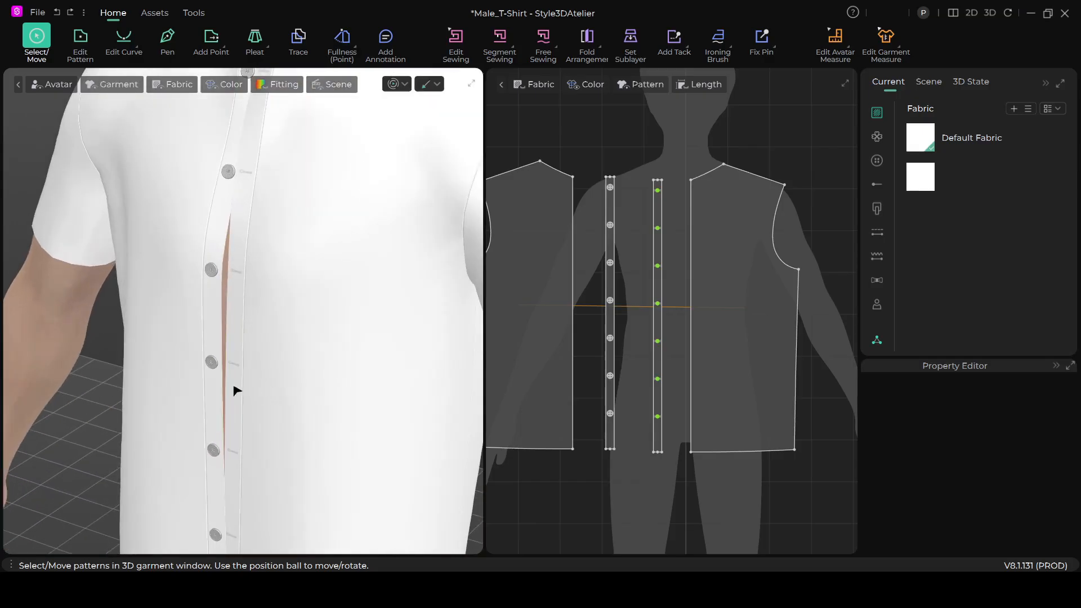
right_drag(271, 389, 283, 378)
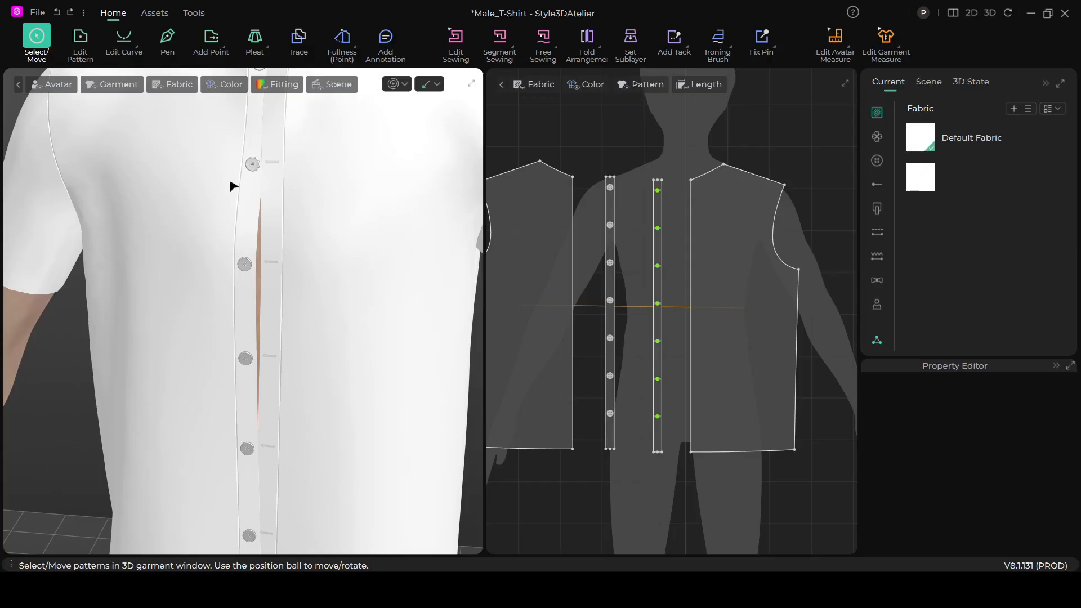
- Use Fasten Button to fasten the top placket button to the top buttonhole on the opposite strip
click(876, 162)
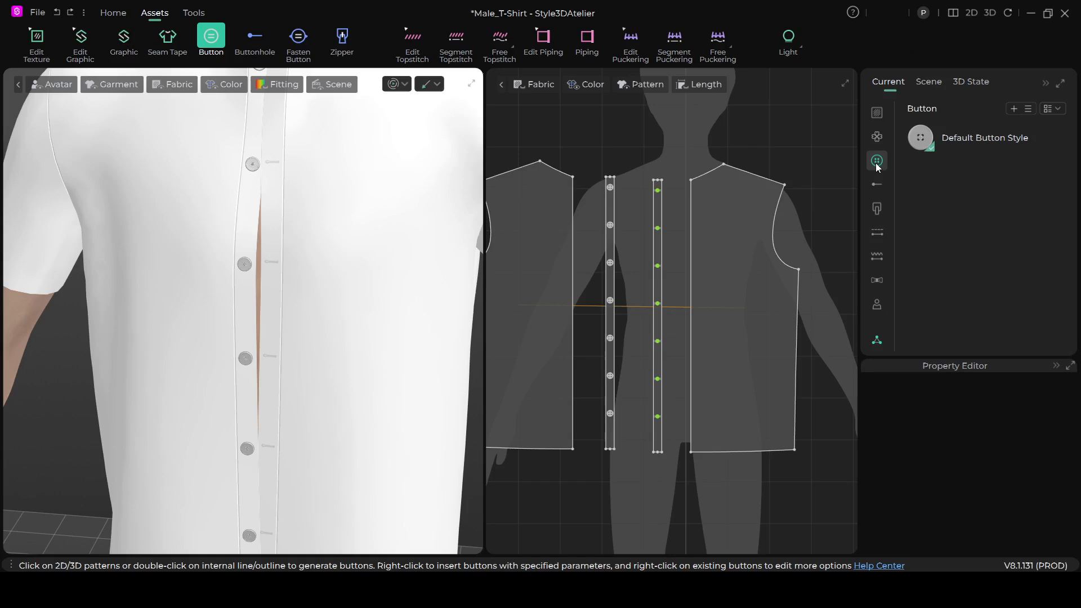
click(302, 42)
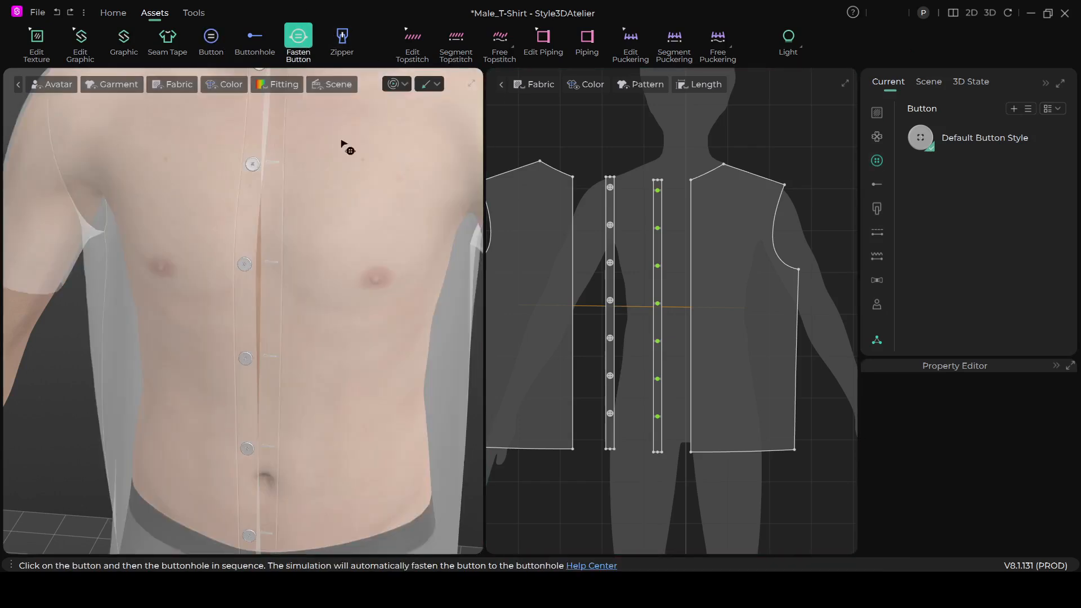
scroll(369, 237, down, 2)
scroll(659, 223, up, 4)
scroll(603, 188, up, 1)
middle_drag(604, 189, 660, 250)
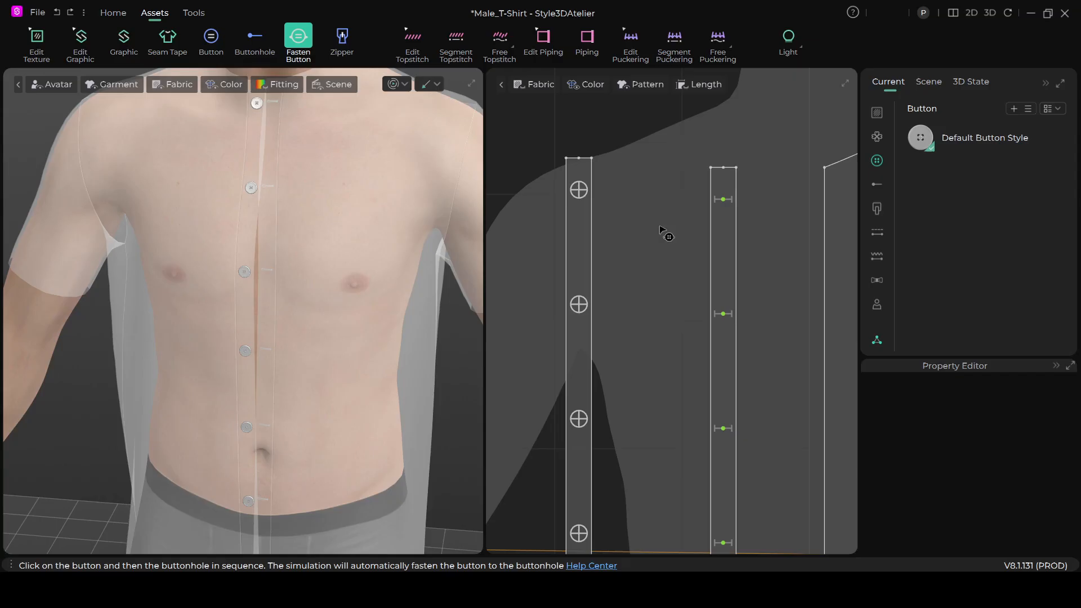
click(724, 200)
scroll(619, 204, down, 1)
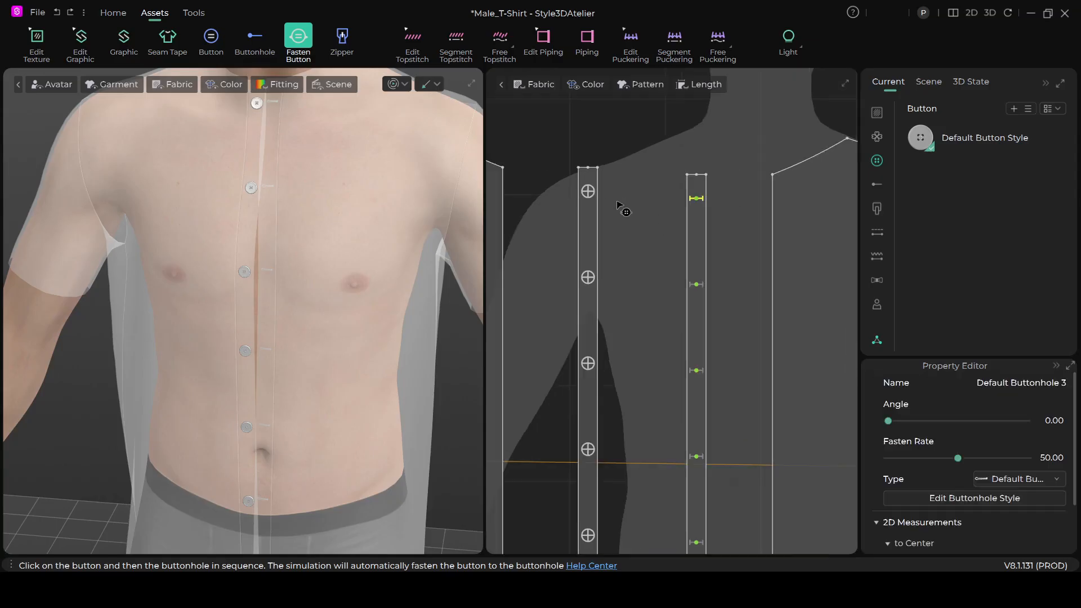
scroll(619, 207, up, 2)
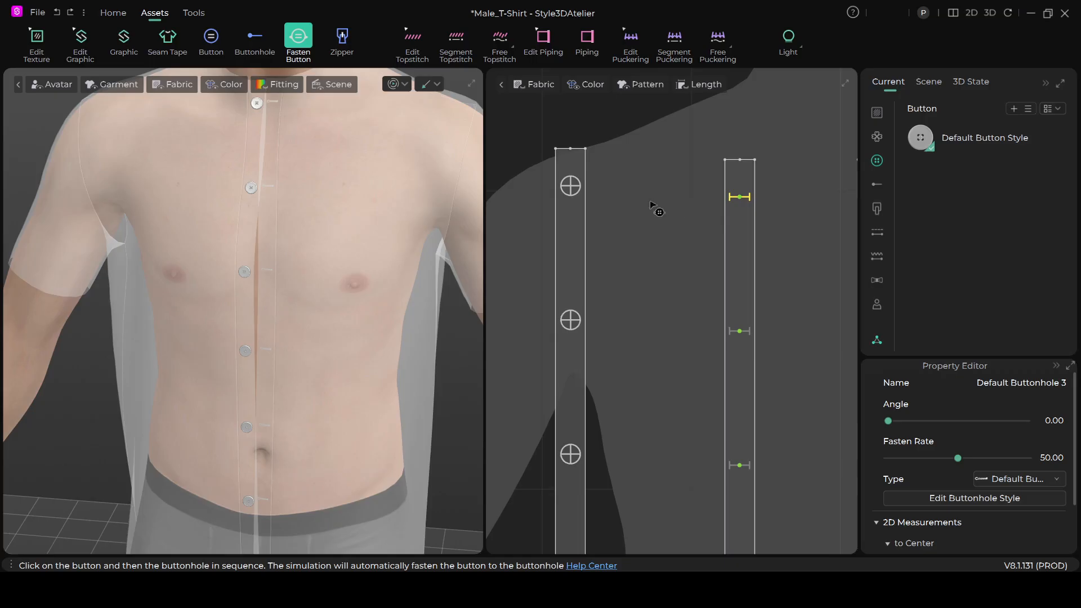
click(570, 187)
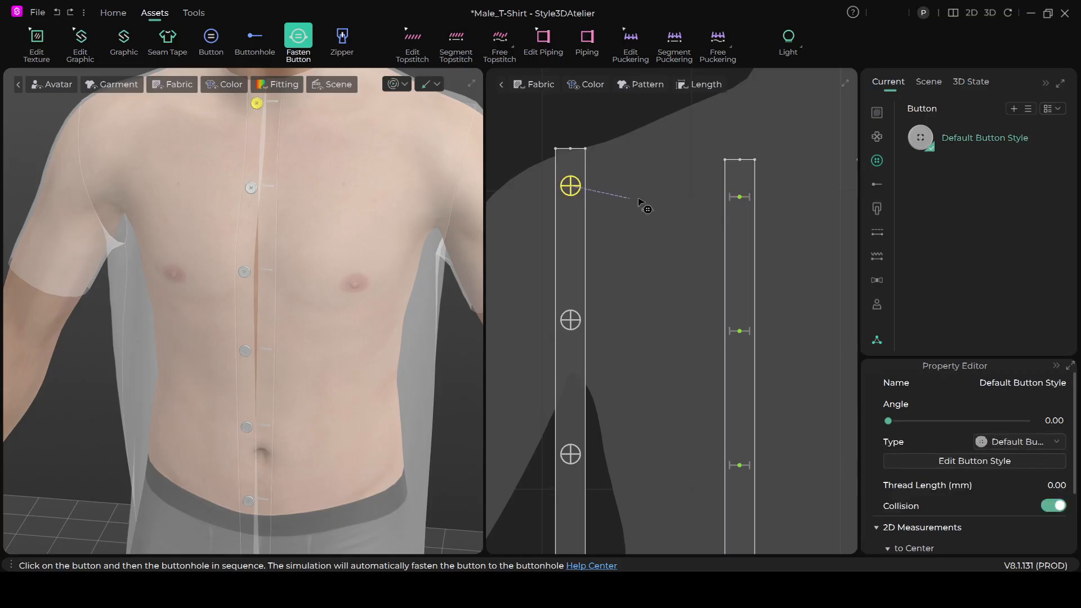
click(740, 198)
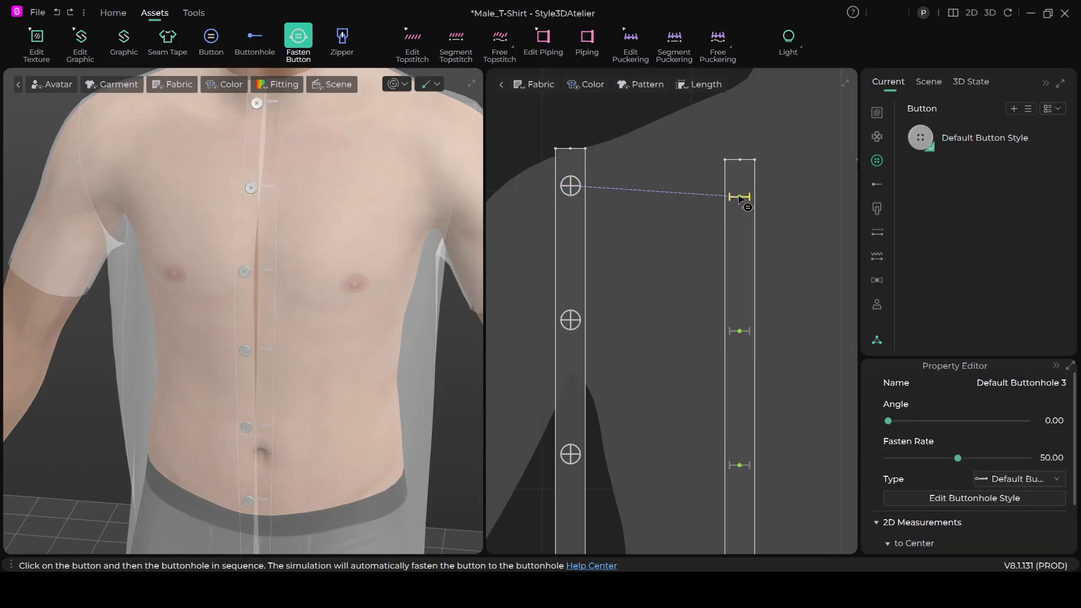
- Fasten the second and third placket buttons from the top to their matching buttonholes
click(570, 319)
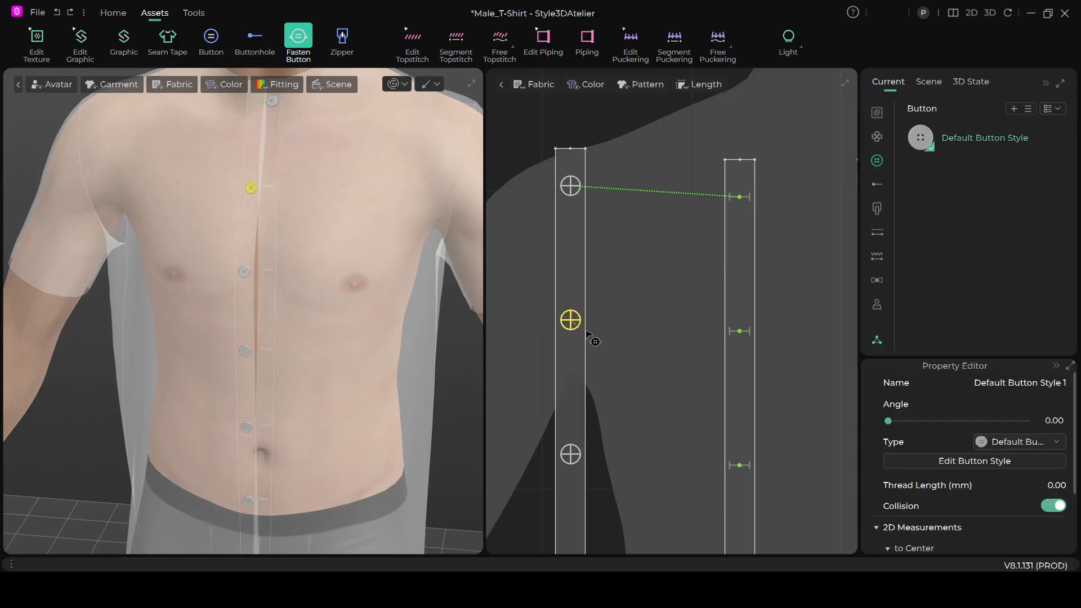
click(740, 331)
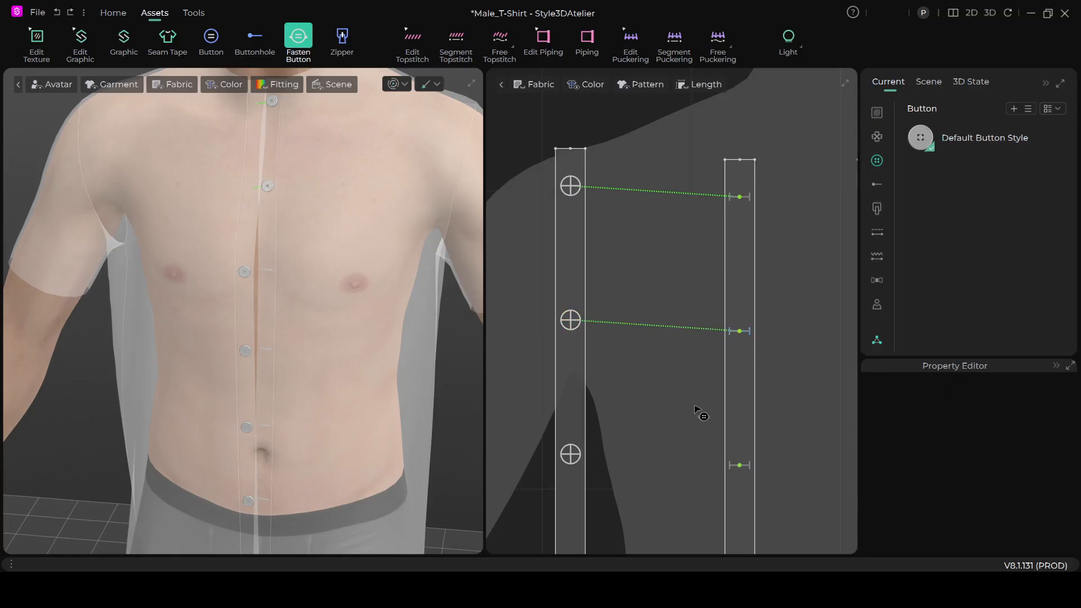
scroll(678, 330, down, 2)
scroll(652, 290, up, 4)
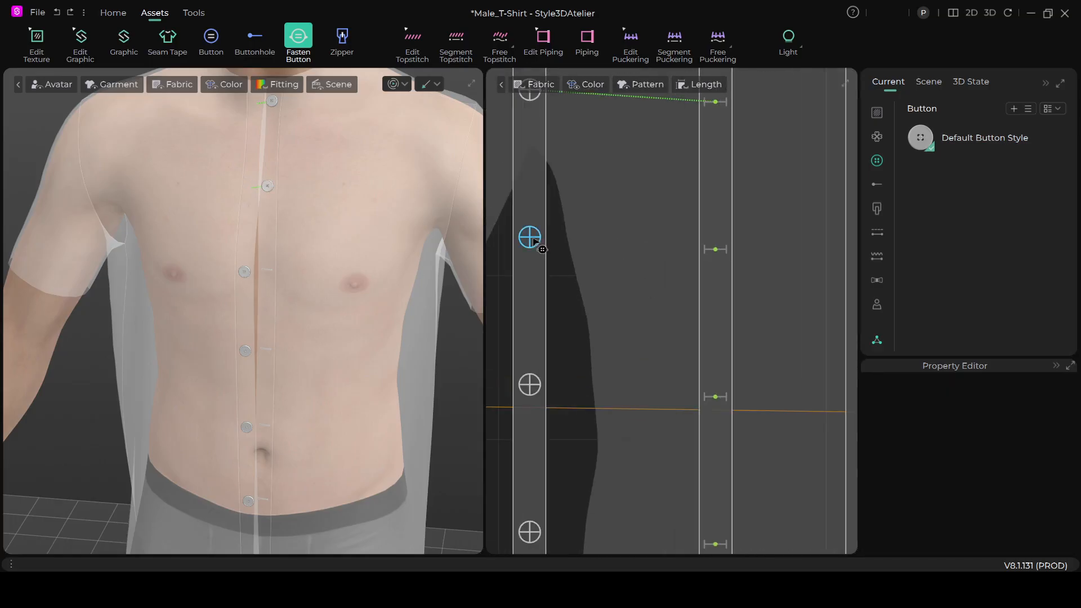
click(532, 241)
click(713, 257)
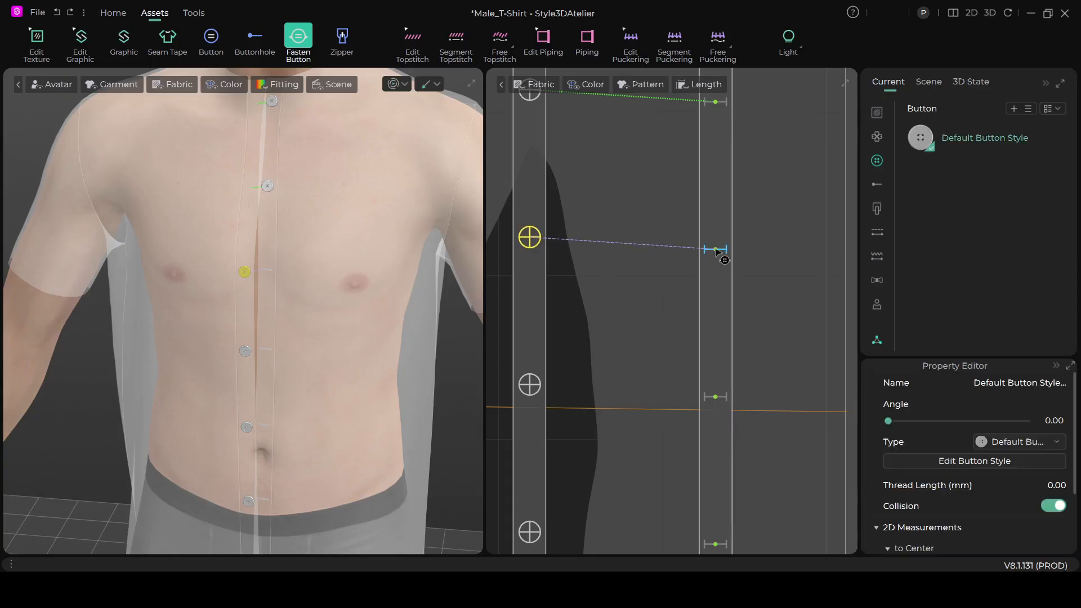
- Fasten the fourth and fifth placket buttons from the top to their matching buttonholes
scroll(651, 350, down, 3)
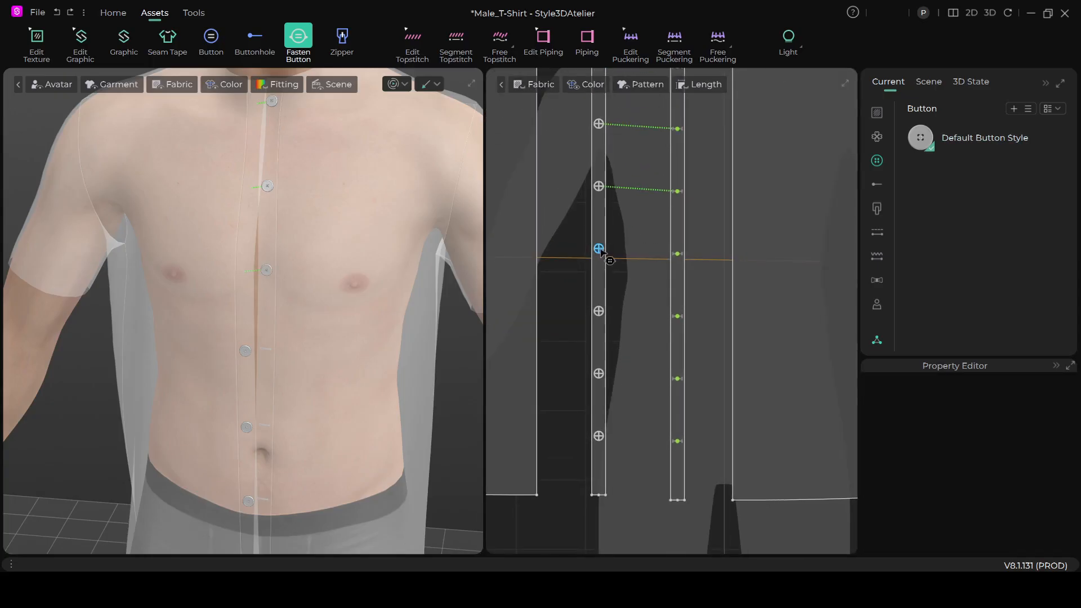
scroll(598, 250, up, 3)
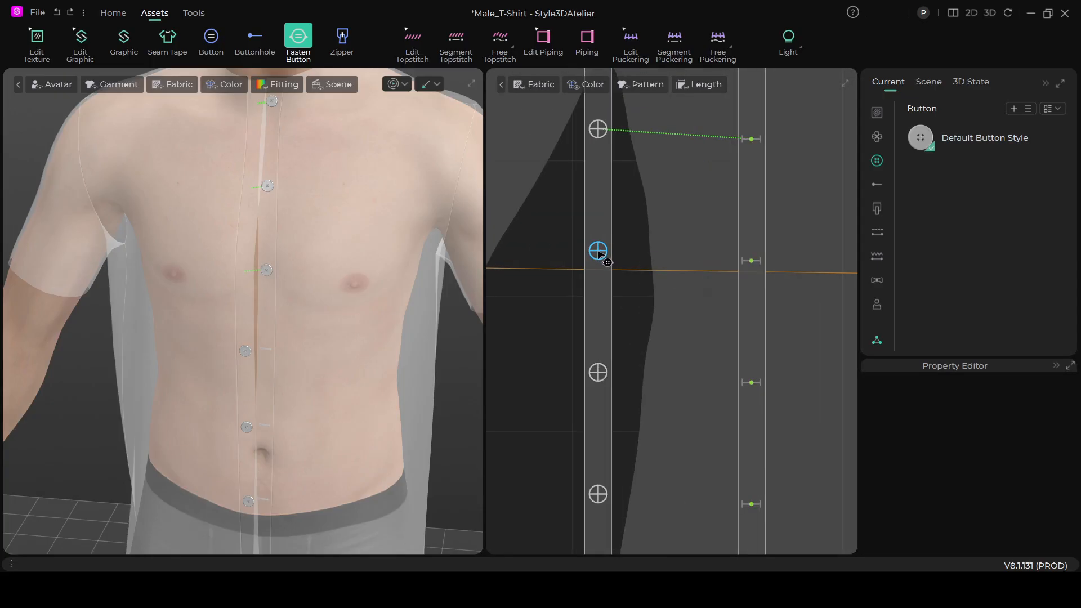
click(599, 252)
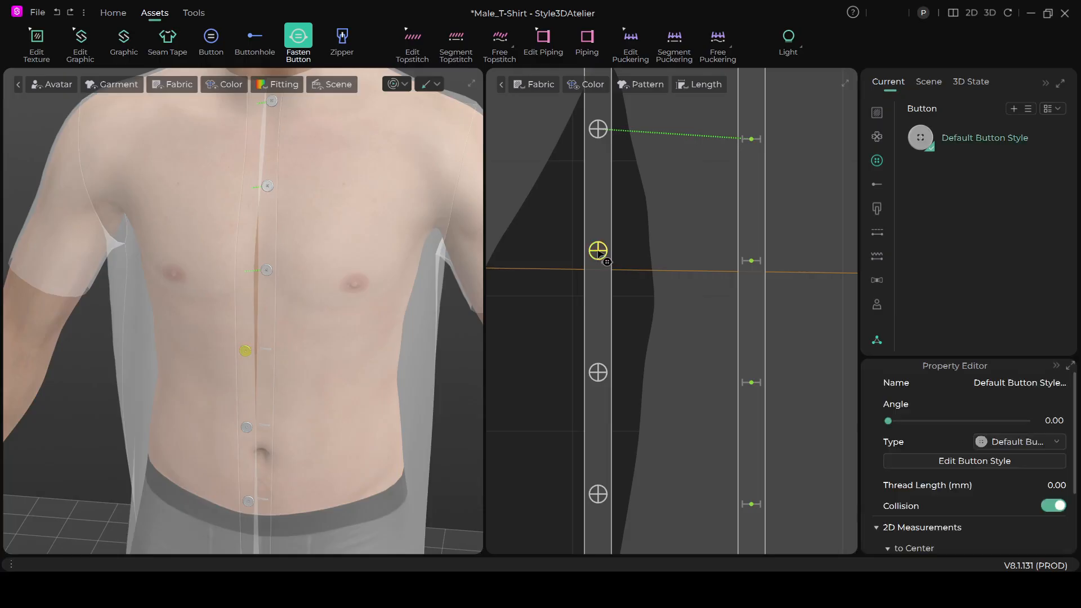
click(753, 262)
scroll(669, 362, down, 2)
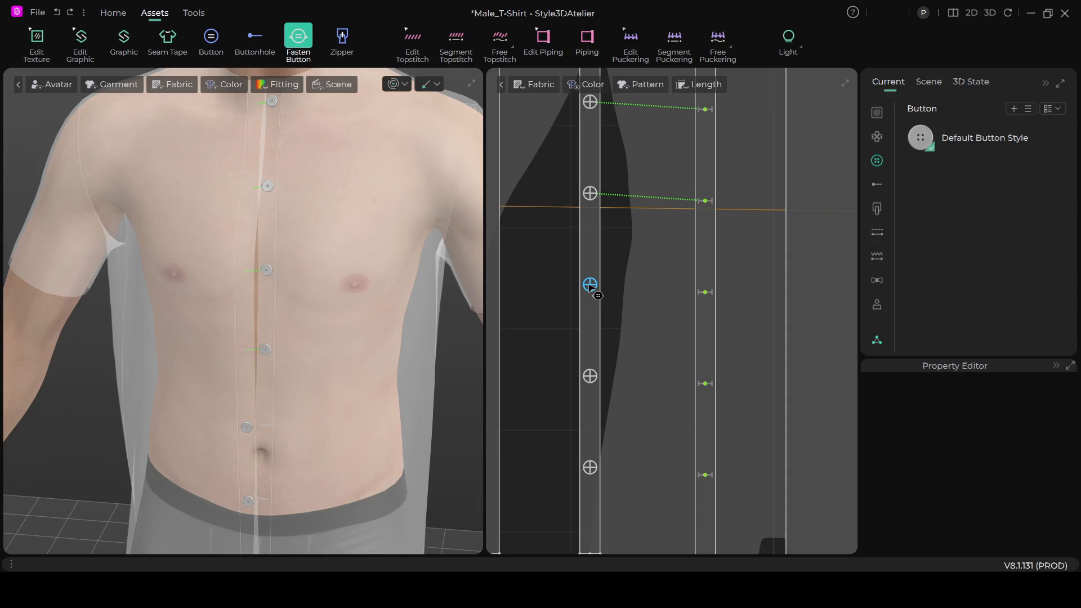
click(590, 286)
click(705, 292)
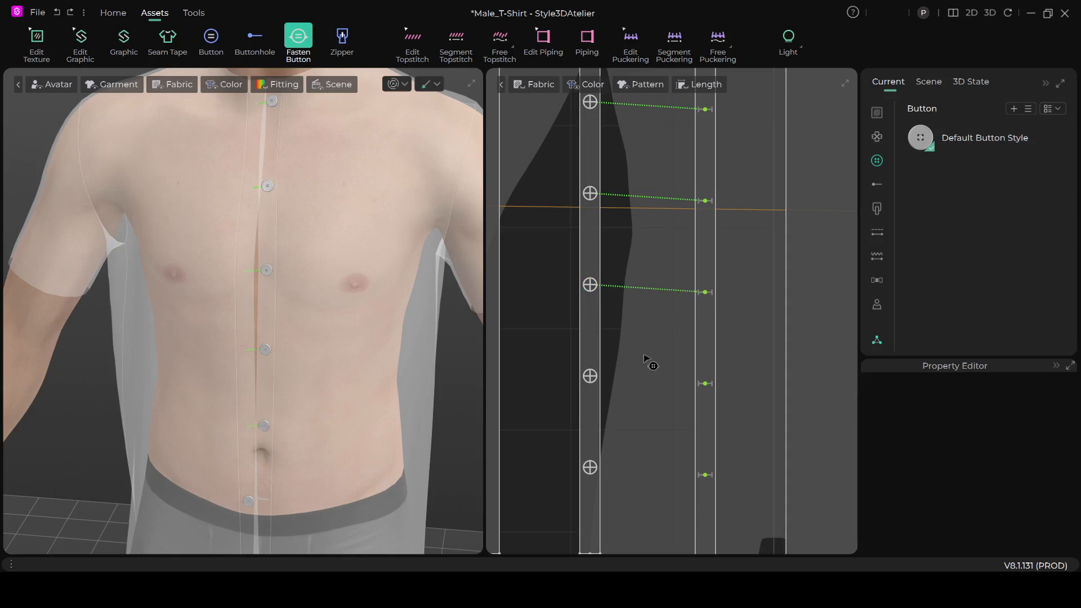
- Fasten the sixth placket button from the top to its matching buttonhole
scroll(647, 360, down, 2)
scroll(622, 295, up, 4)
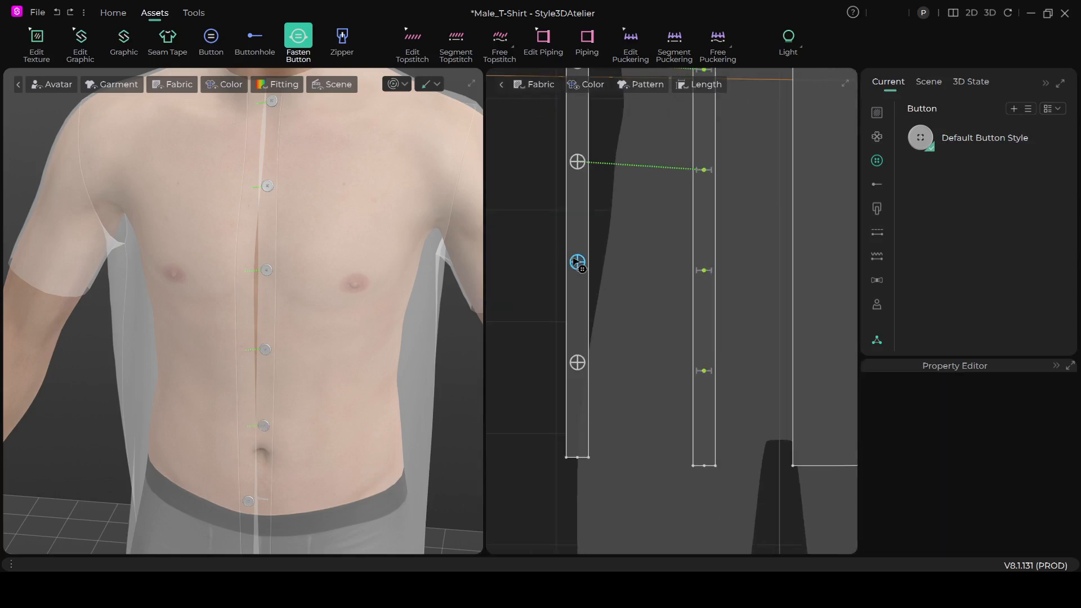
click(579, 263)
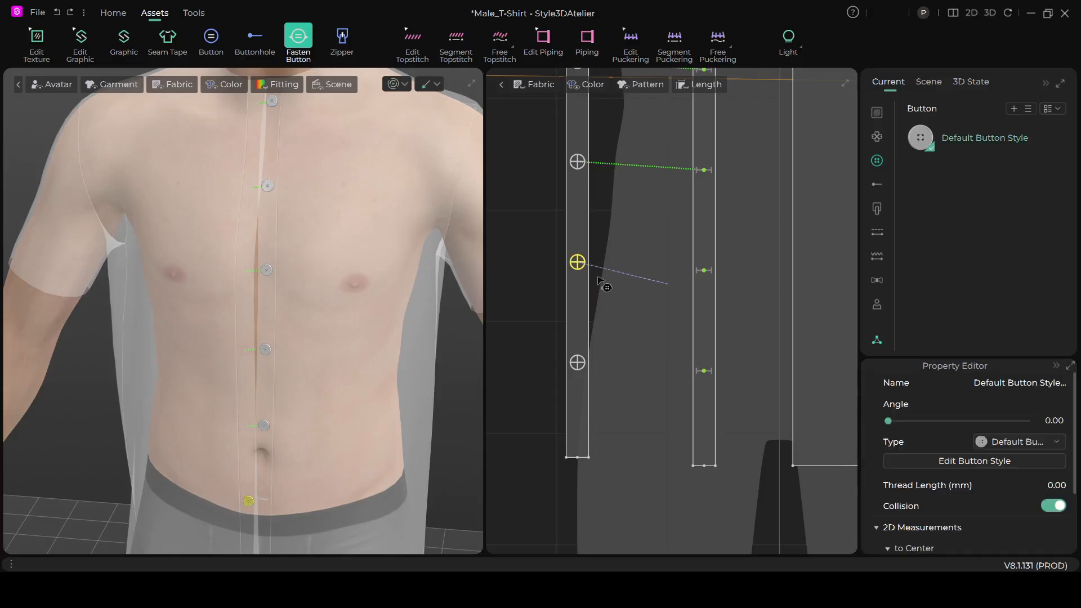
click(704, 271)
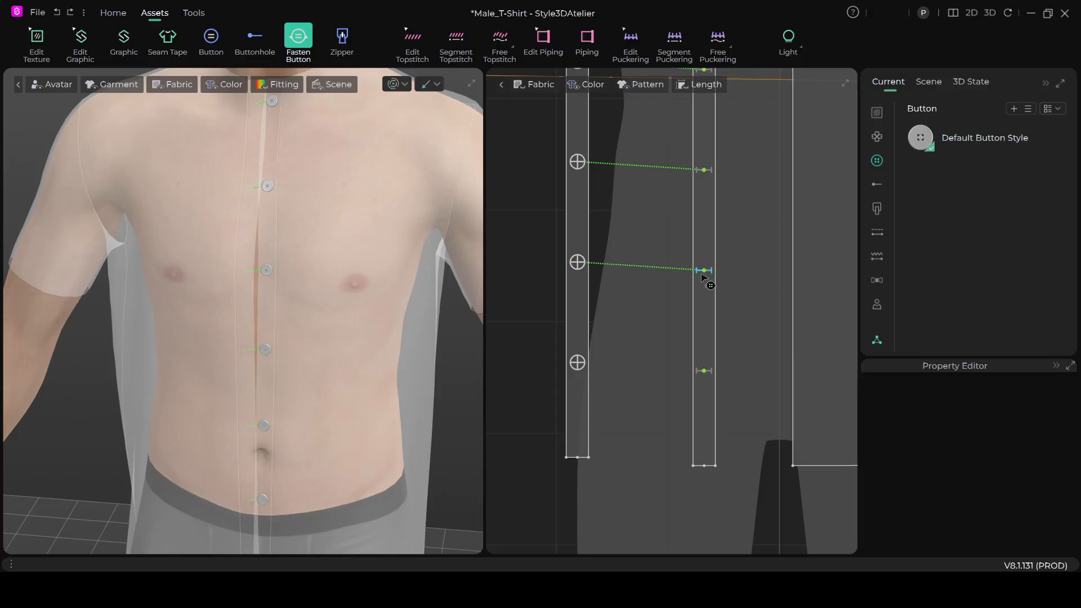
- Fasten the seventh, lowest placket button to its matching buttonhole on the opposite strip
click(579, 363)
scroll(689, 415, down, 5)
scroll(314, 309, down, 3)
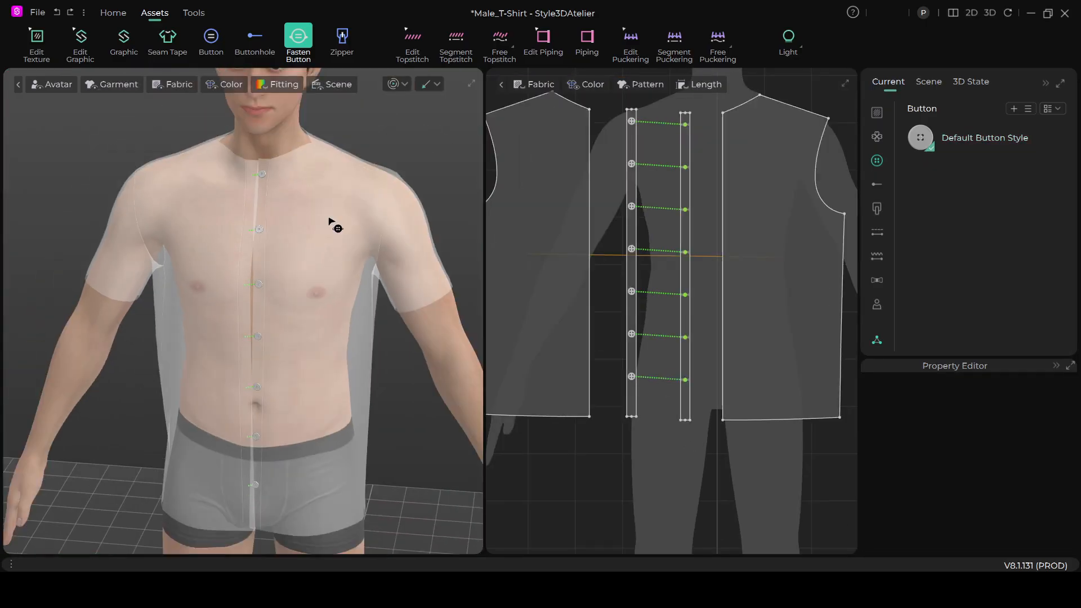
scroll(329, 220, down, 1)
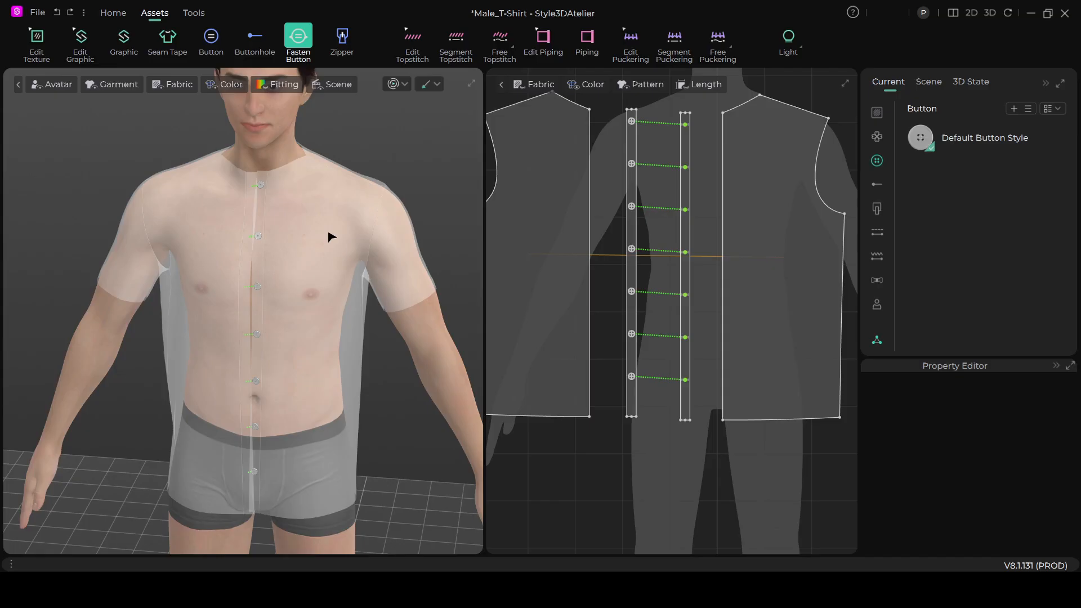
- Run the simulation and tug the button strip and its surroundings so the fastened placket strips settle over each other
key(space)
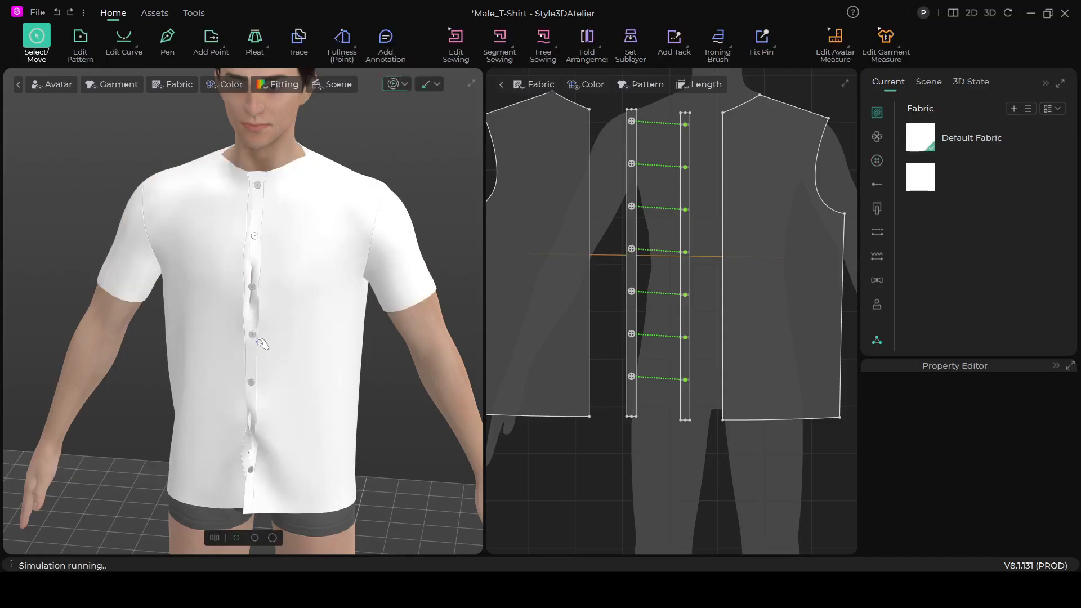
drag(256, 446, 247, 415)
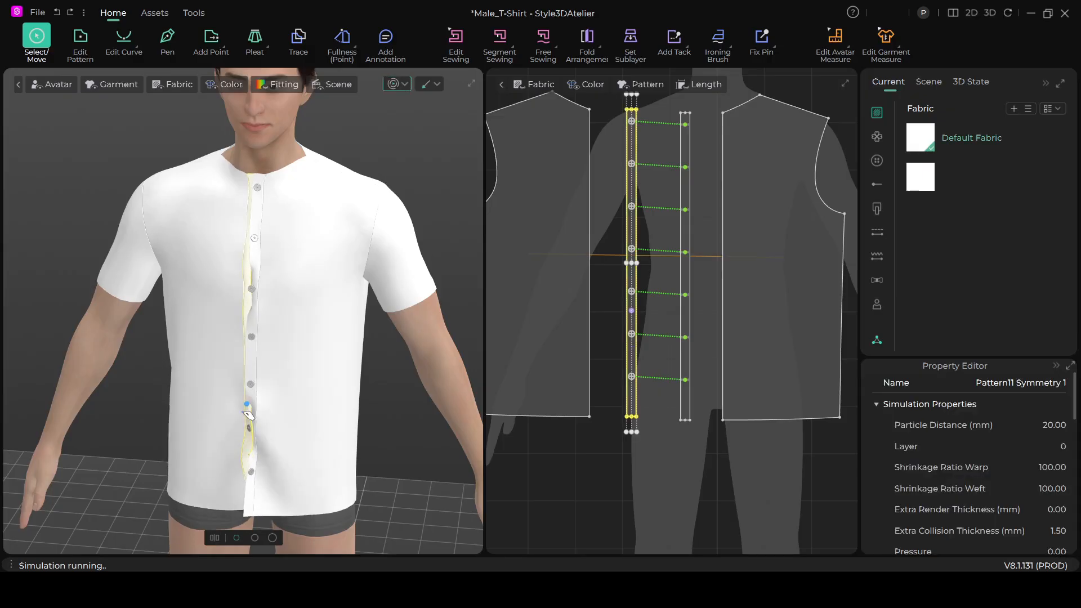
scroll(266, 325, up, 2)
mouse_move(283, 312)
right_down()
mouse_move(313, 353)
mouse_move(296, 378)
mouse_move(288, 323)
right_up()
click(287, 325)
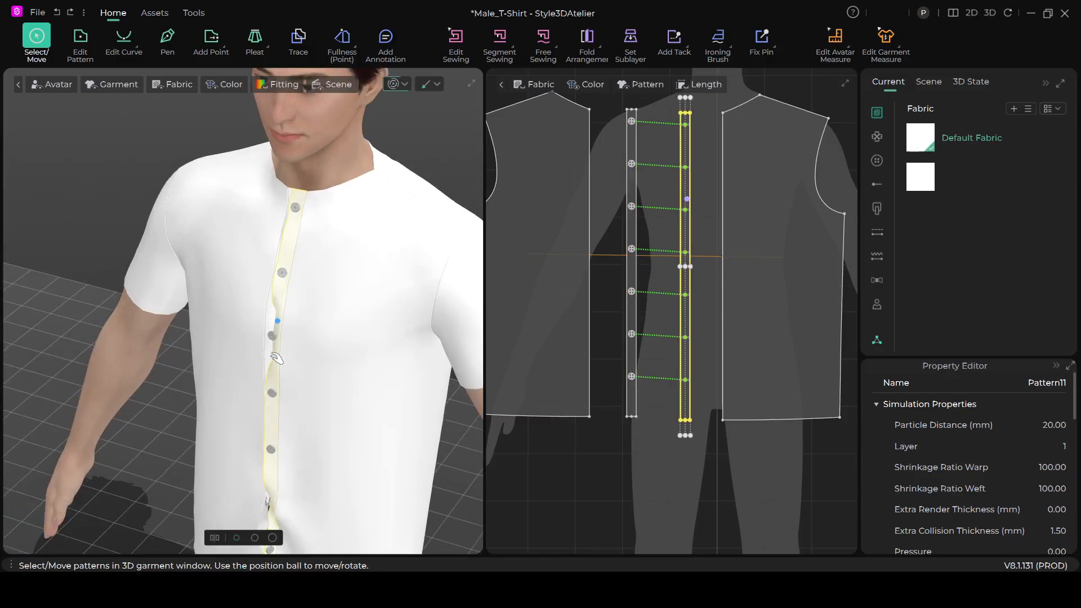
- Pull the buttonhole strip outward and downward during simulation to smooth the overlapping placket down to the hem, and deselect it
click(273, 356)
drag(277, 355, 186, 390)
scroll(288, 363, down, 3)
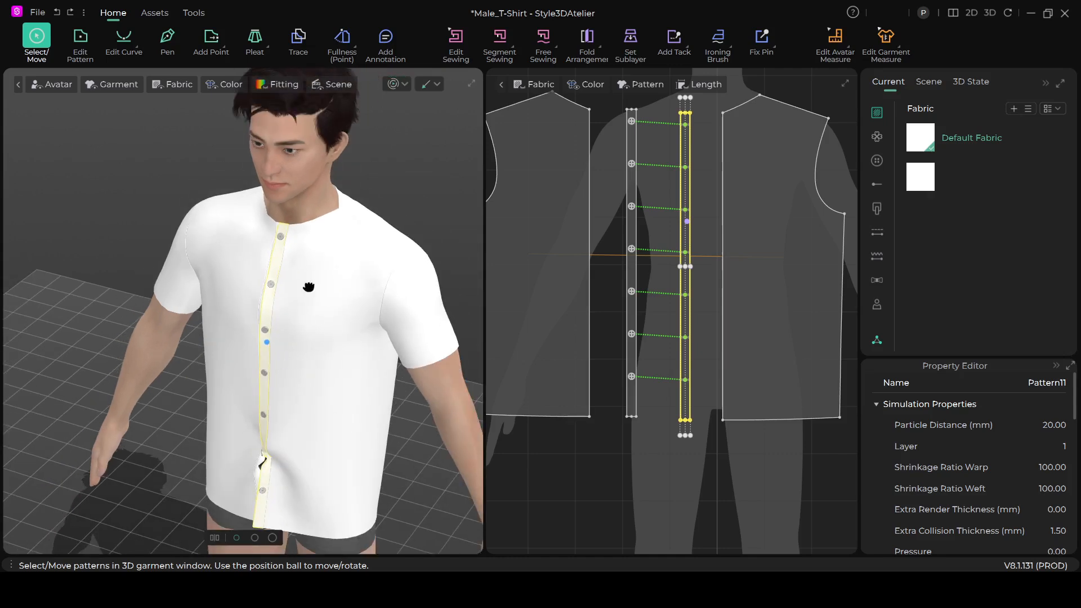
right_drag(309, 287, 308, 380)
drag(294, 388, 256, 426)
scroll(302, 403, down, 2)
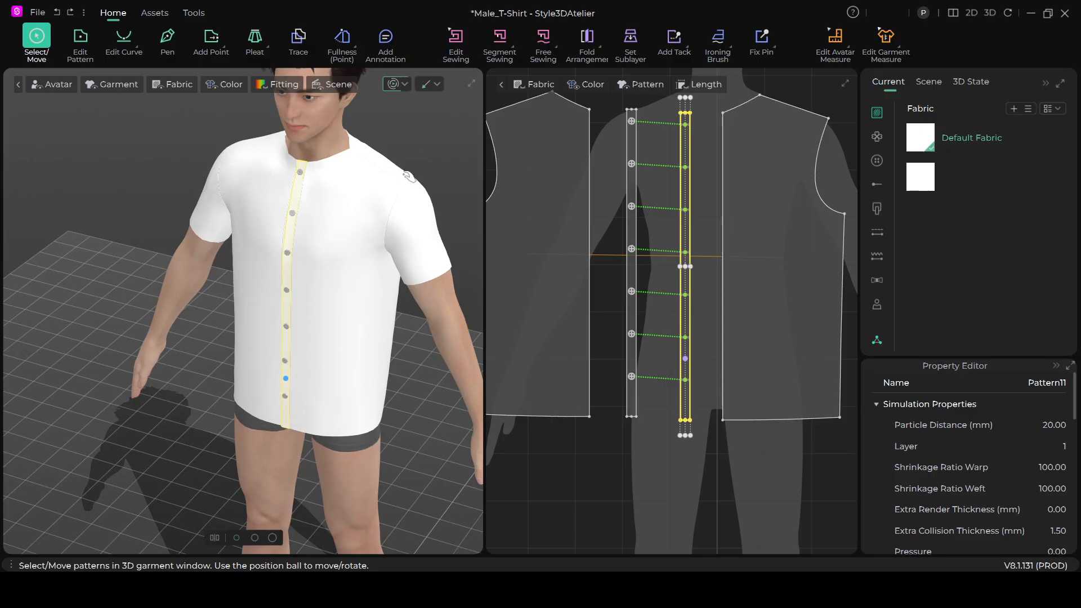
click(419, 112)
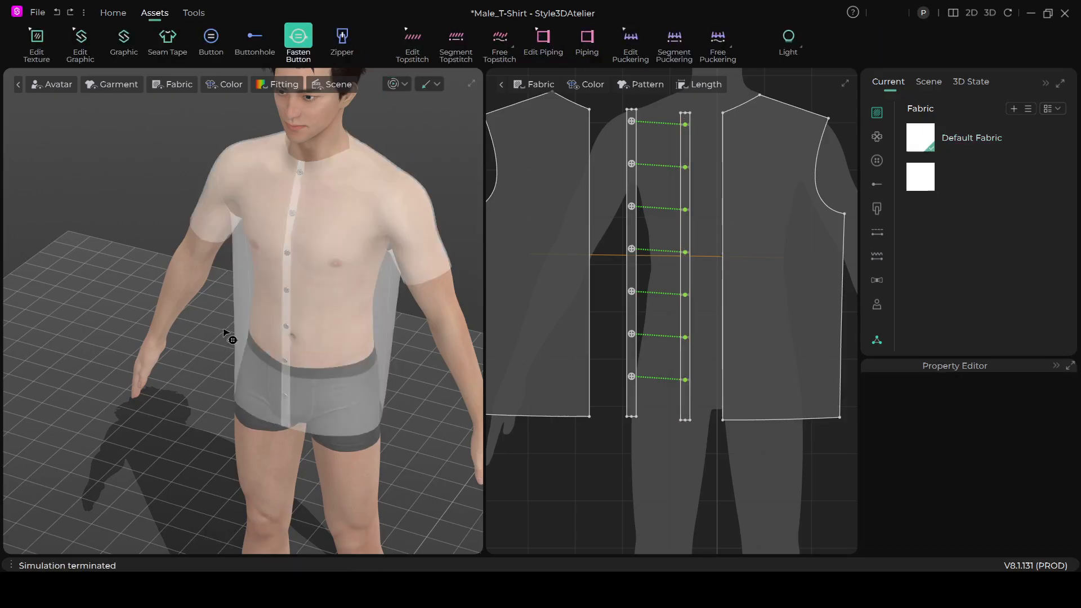
- Switch from Fasten Button back to the Select/Move tool to show the shirt opaque again
scroll(237, 336, down, 3)
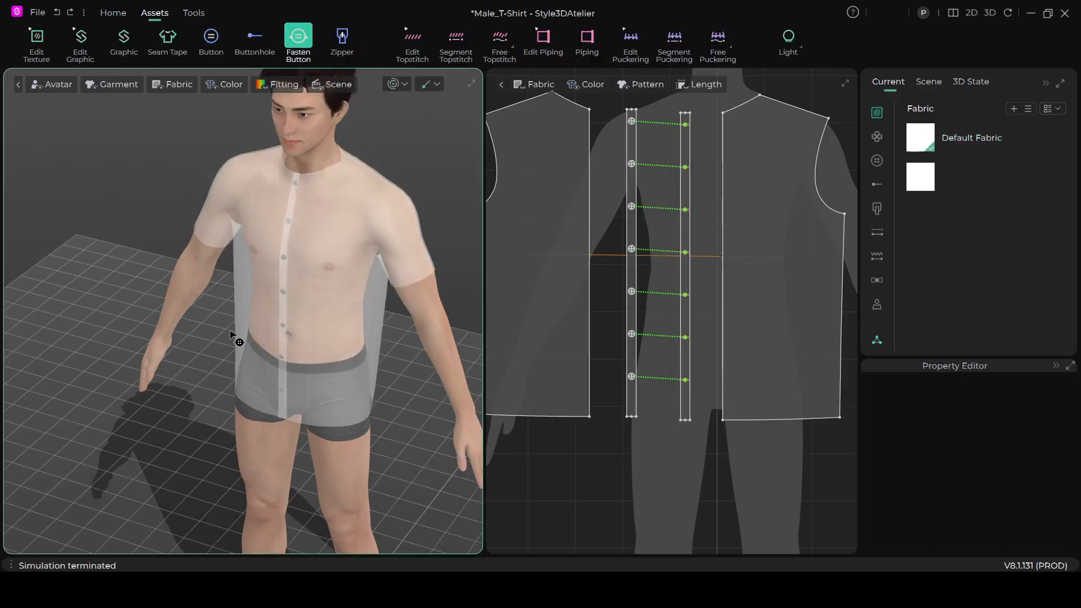
click(113, 13)
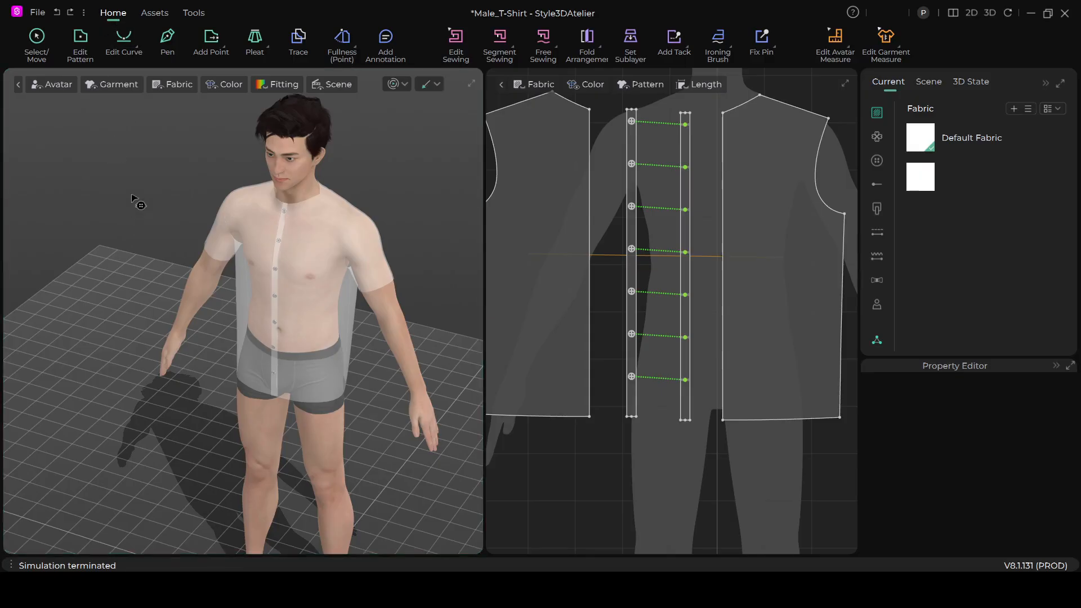
click(35, 45)
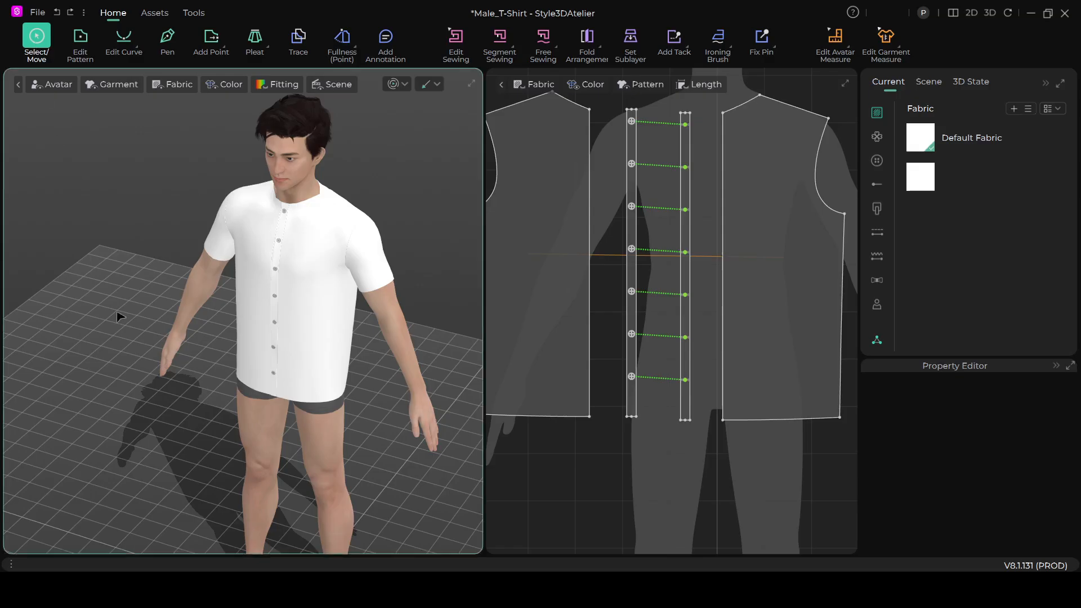
- Examine the finished buttoned placket and shirt front on the avatar up close, from slight angles, and at full length
right_drag(114, 286, 145, 289)
scroll(265, 379, up, 10)
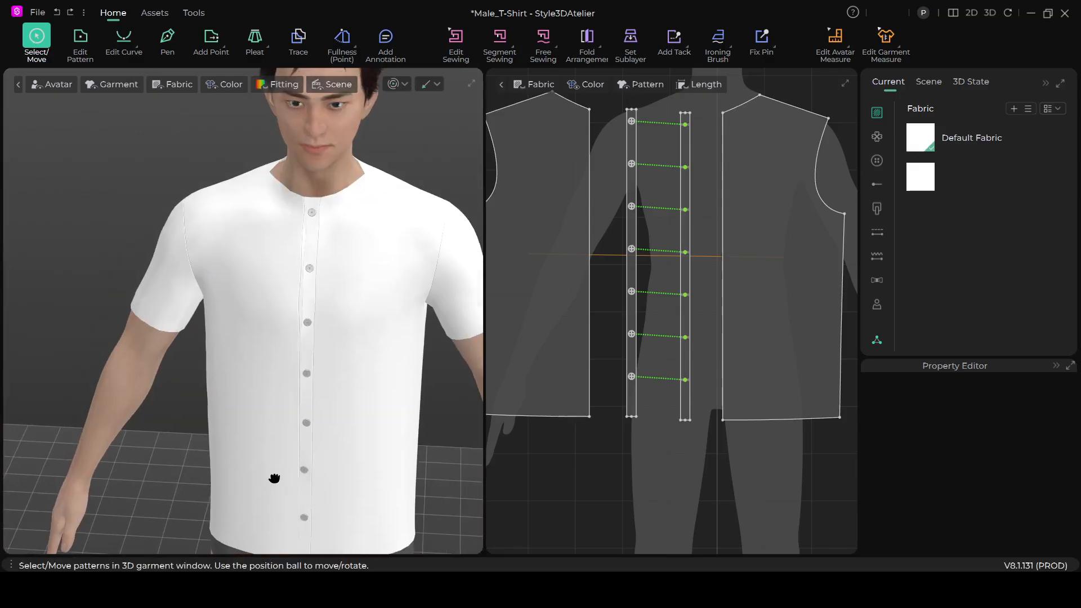
scroll(314, 434, down, 8)
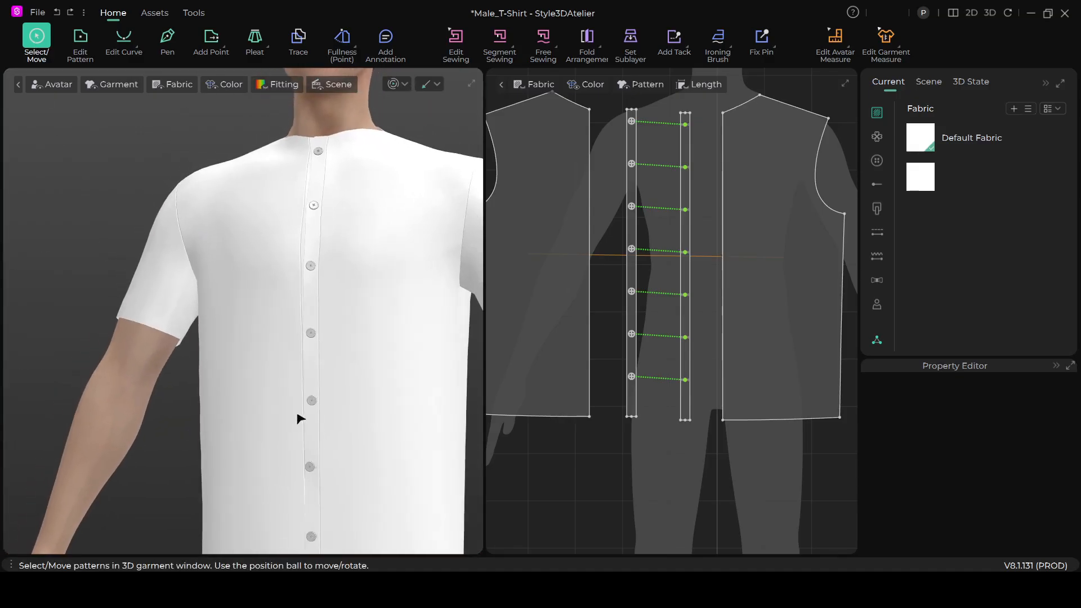
scroll(314, 432, down, 2)
scroll(298, 459, up, 2)
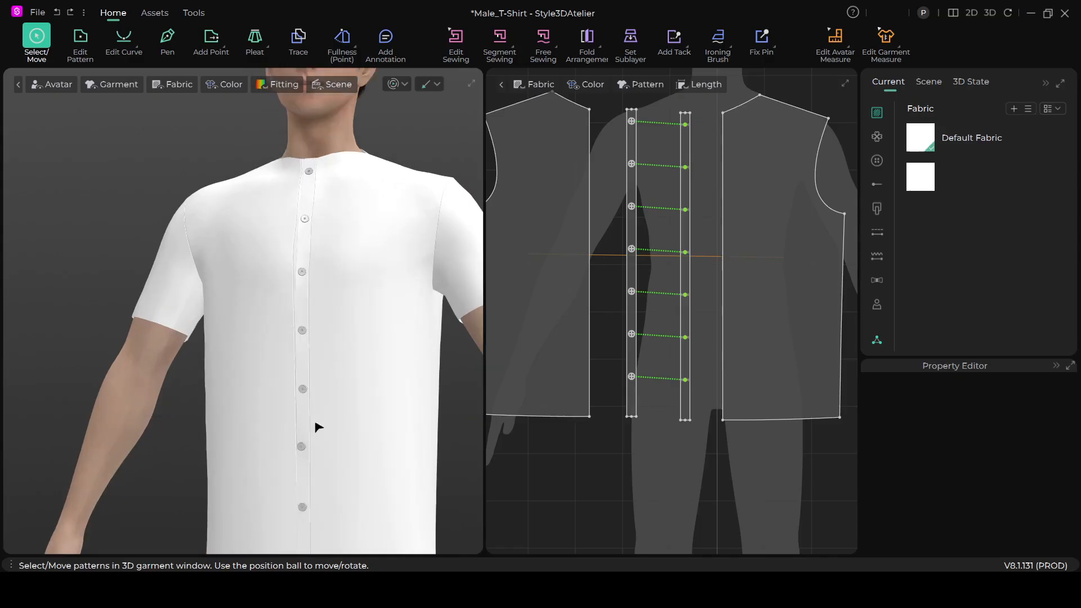
scroll(307, 387, down, 3)
right_drag(314, 405, 349, 405)
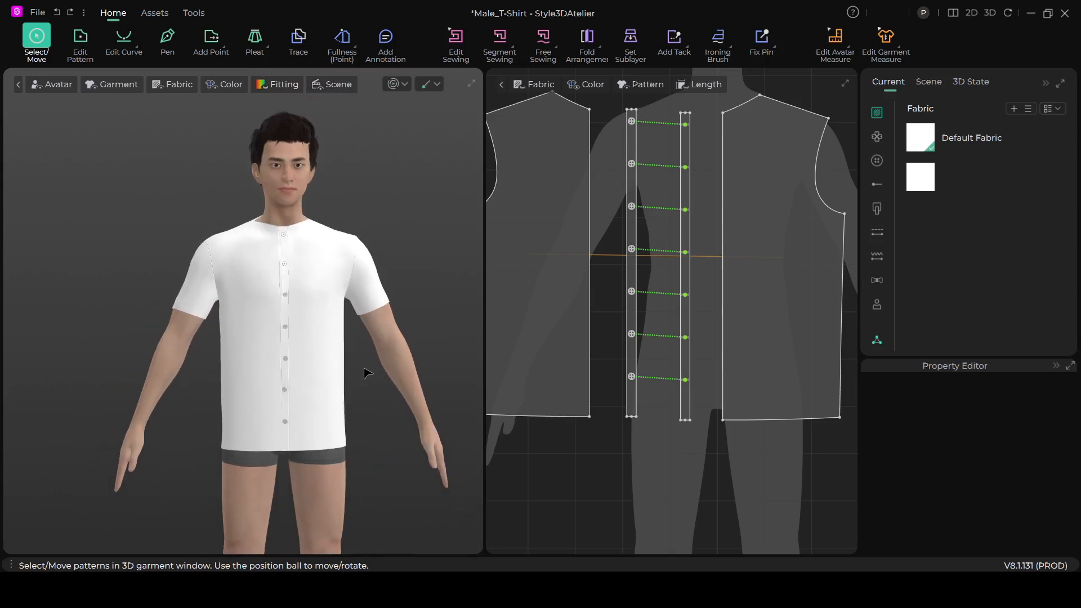
scroll(662, 298, down, 3)
scroll(415, 306, up, 4)
right_drag(415, 345, 403, 321)
scroll(386, 272, up, 2)
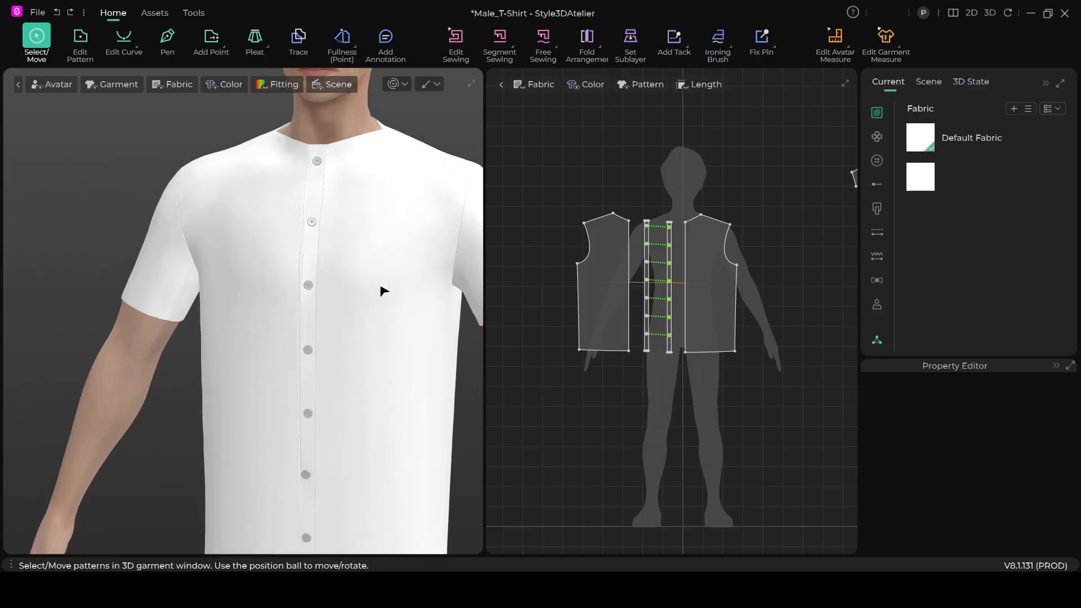
scroll(344, 348, down, 1)
mouse_move(296, 372)
right_down()
mouse_move(338, 357)
mouse_move(345, 369)
mouse_move(294, 379)
mouse_move(307, 363)
right_up()
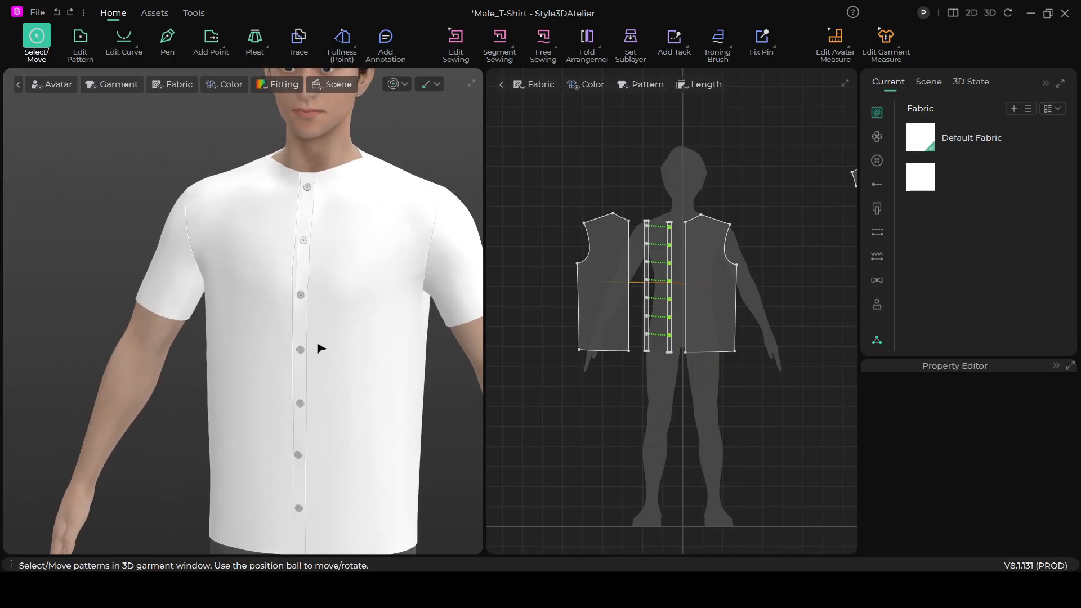
scroll(331, 332, up, 2)
middle_drag(332, 330, 279, 366)
scroll(294, 356, down, 2)
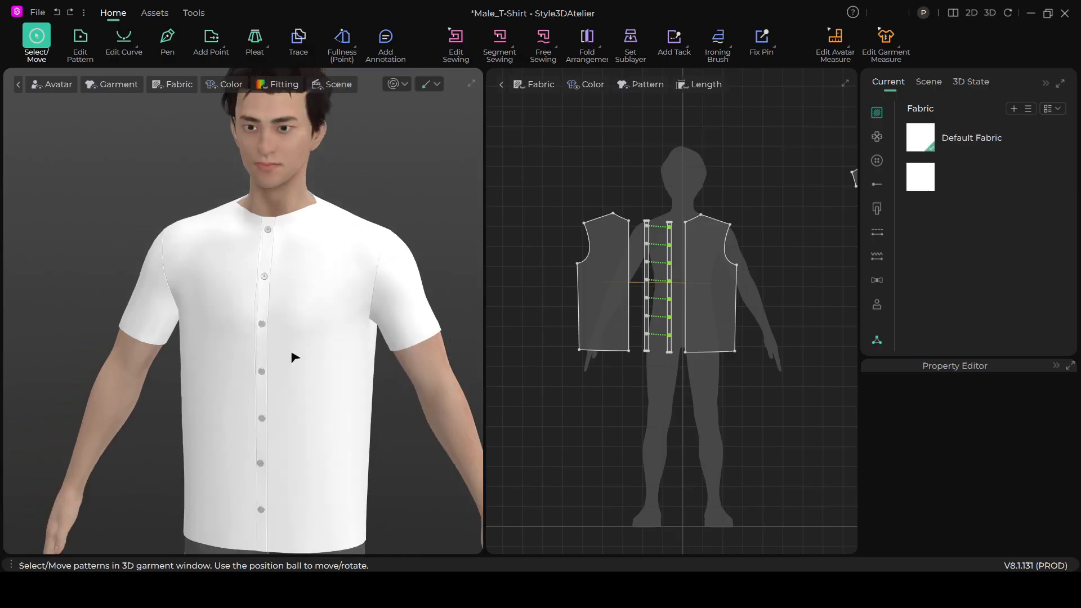
scroll(294, 290, up, 3)
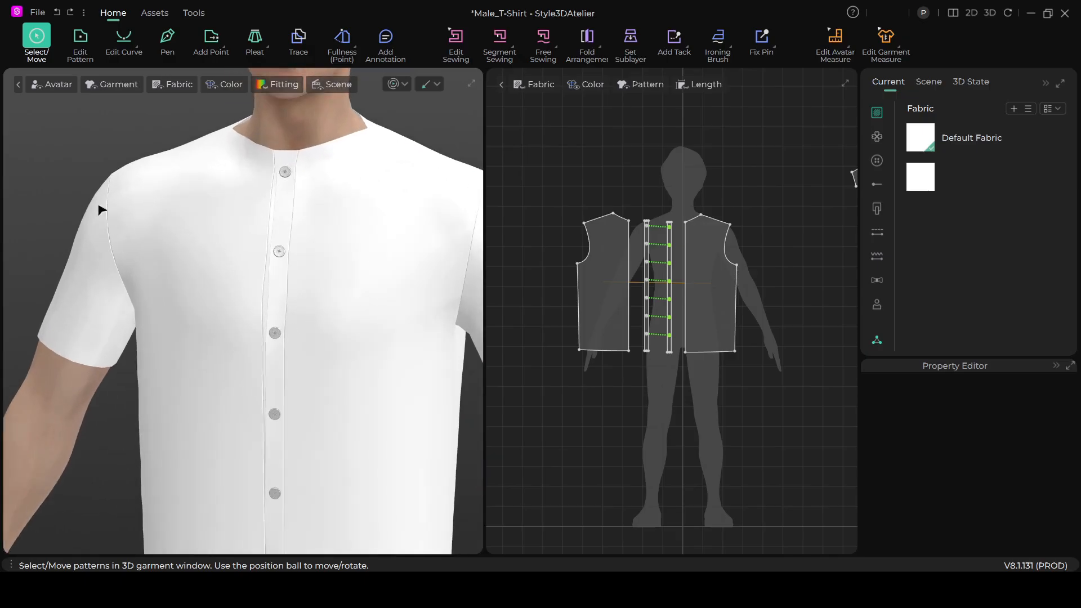
scroll(332, 338, down, 5)
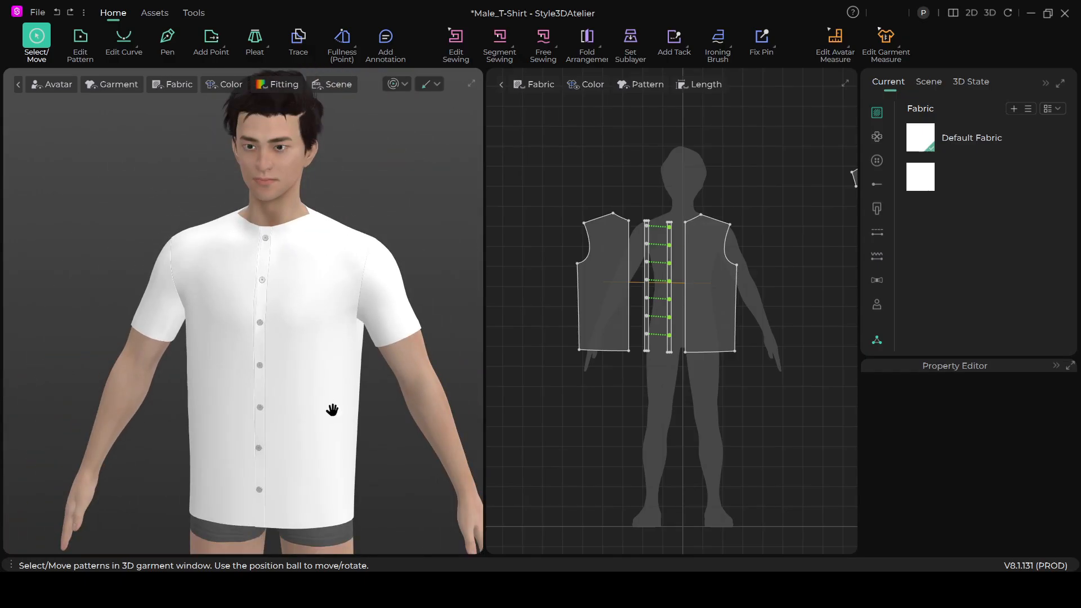
middle_drag(332, 410, 353, 372)
right_drag(353, 372, 369, 353)
scroll(308, 270, up, 1)
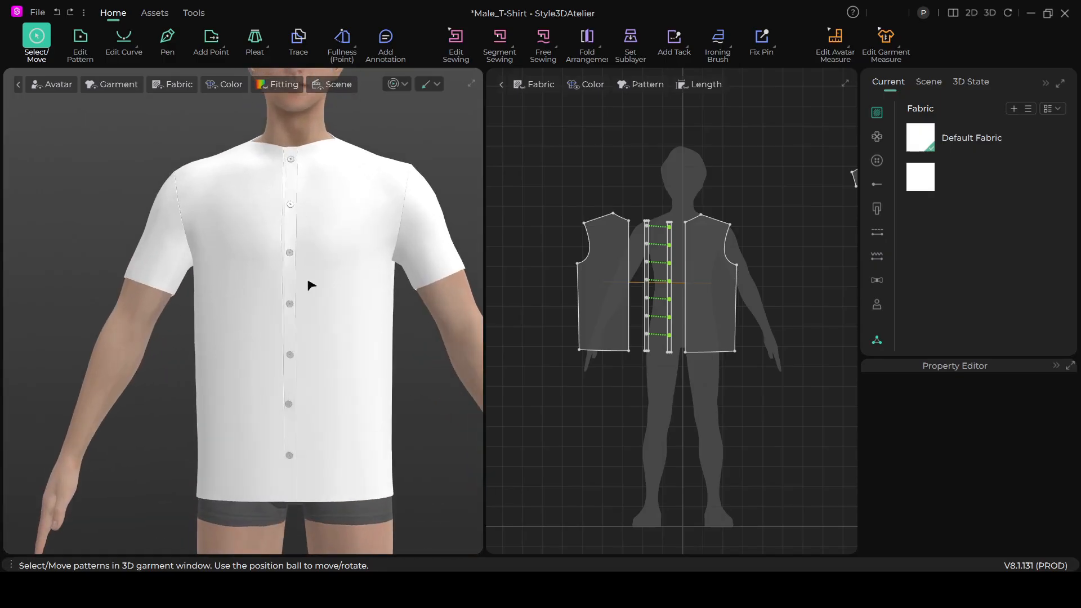
scroll(290, 440, down, 3)
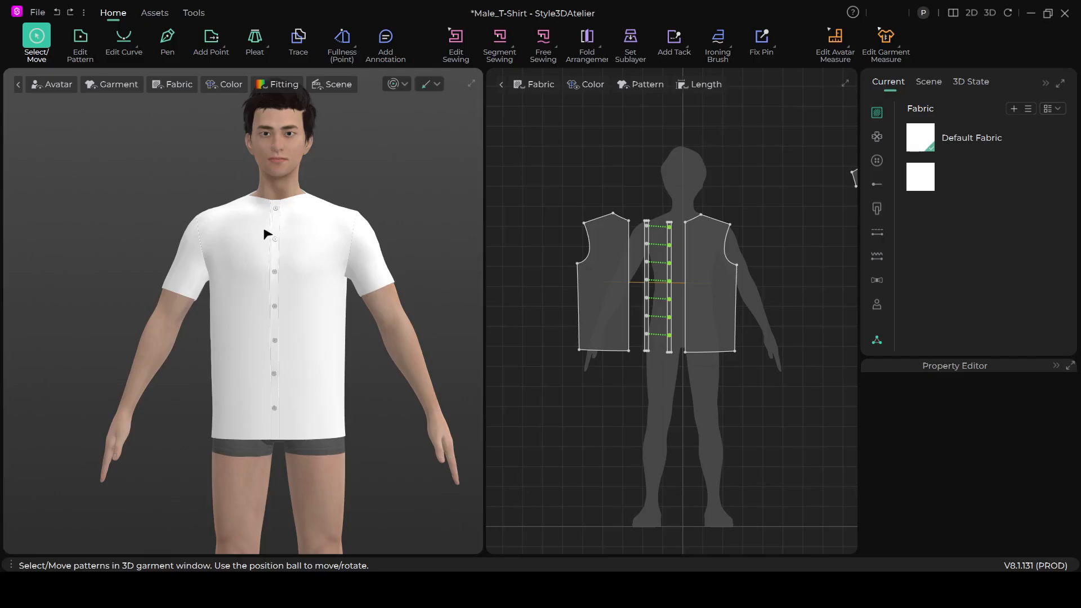
scroll(285, 236, up, 1)
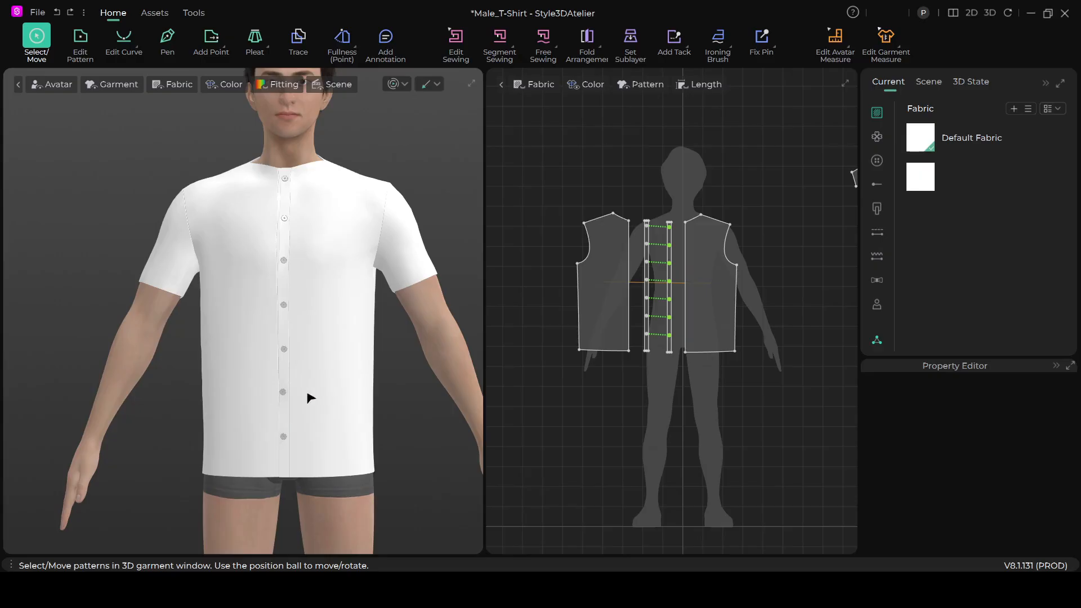
scroll(312, 388, down, 2)
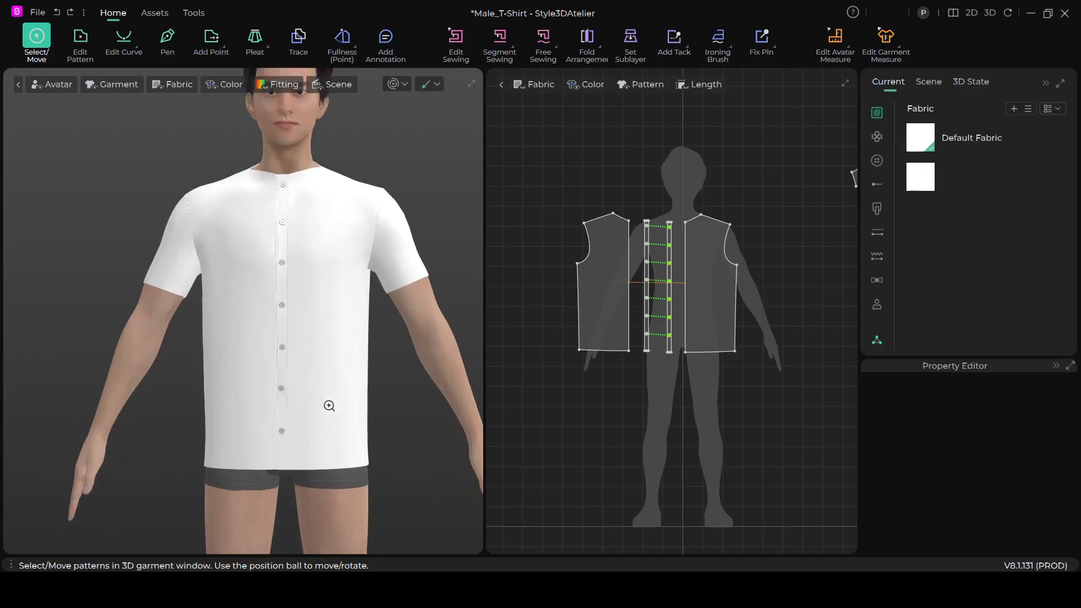
scroll(332, 409, up, 2)
right_drag(337, 410, 349, 366)
scroll(349, 363, down, 1)
scroll(349, 363, up, 3)
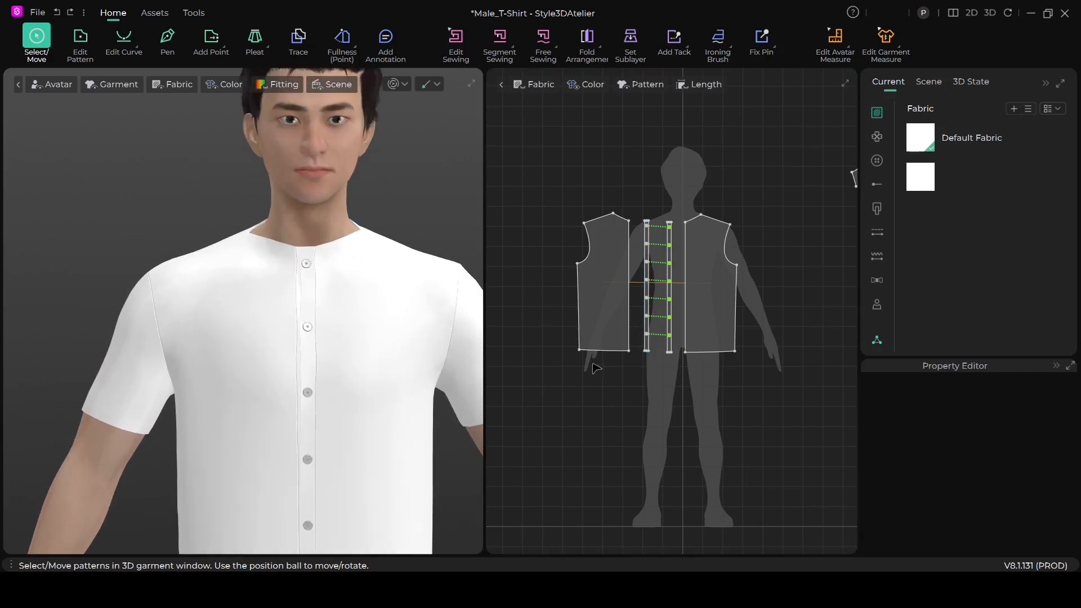
scroll(371, 382, down, 3)
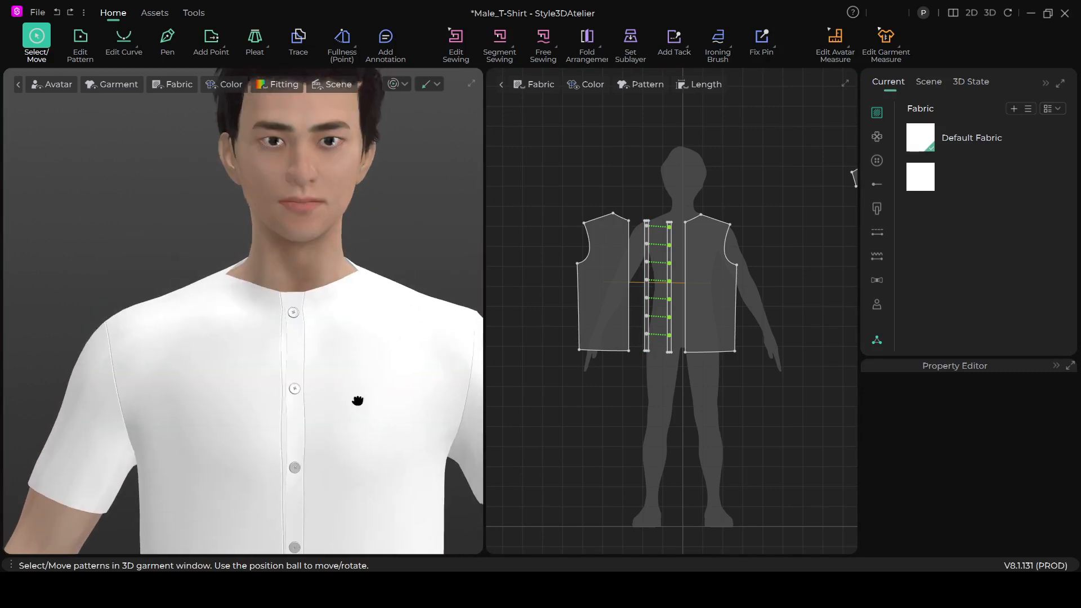
scroll(363, 385, down, 5)
scroll(393, 343, up, 2)
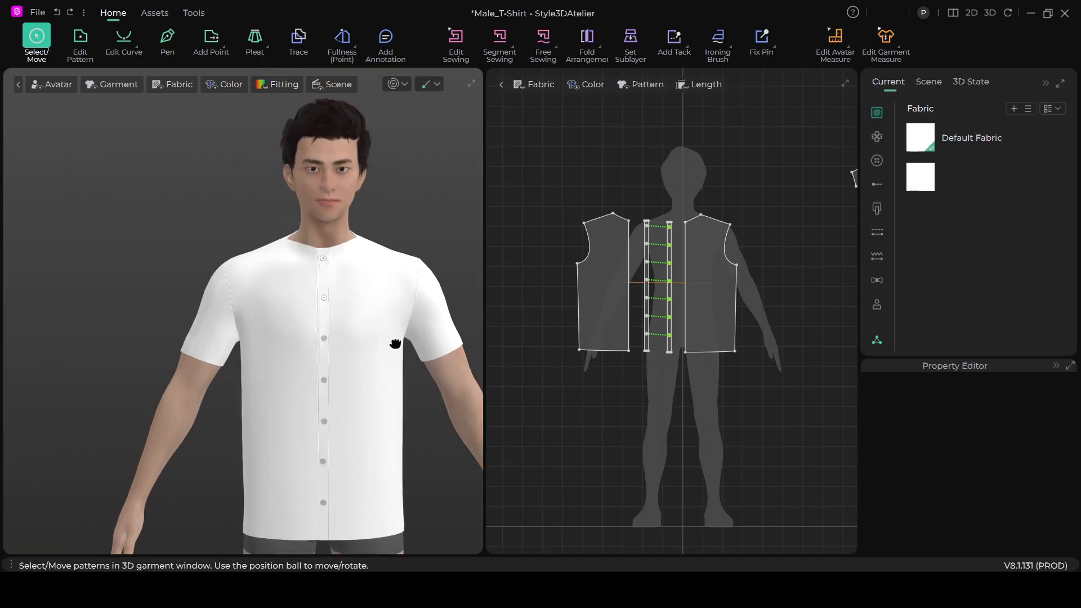
scroll(390, 363, down, 2)
scroll(379, 332, up, 4)
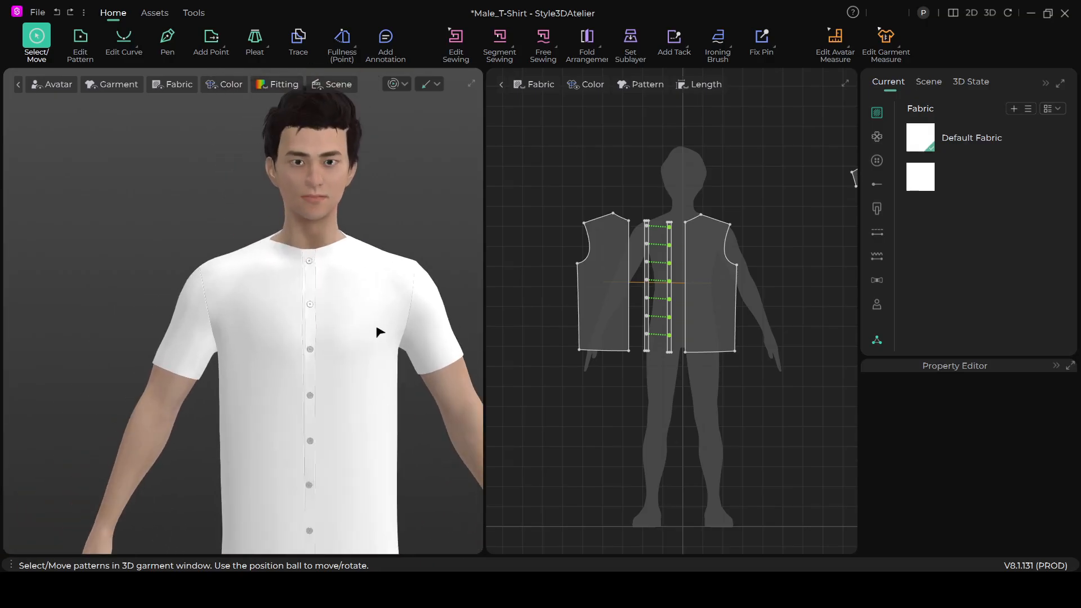
scroll(379, 342, down, 4)
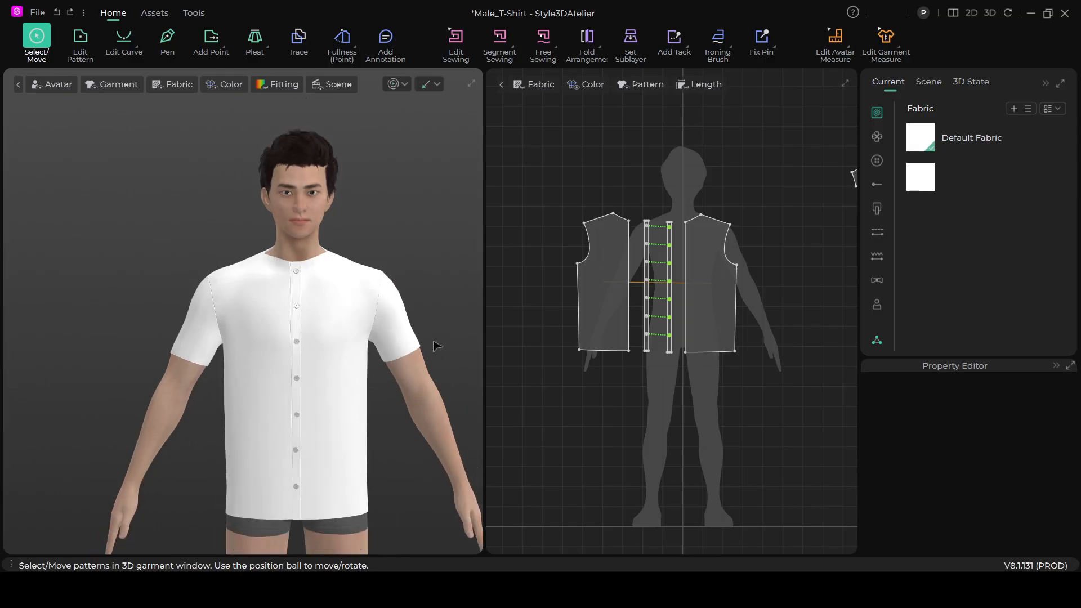
scroll(352, 316, down, 2)
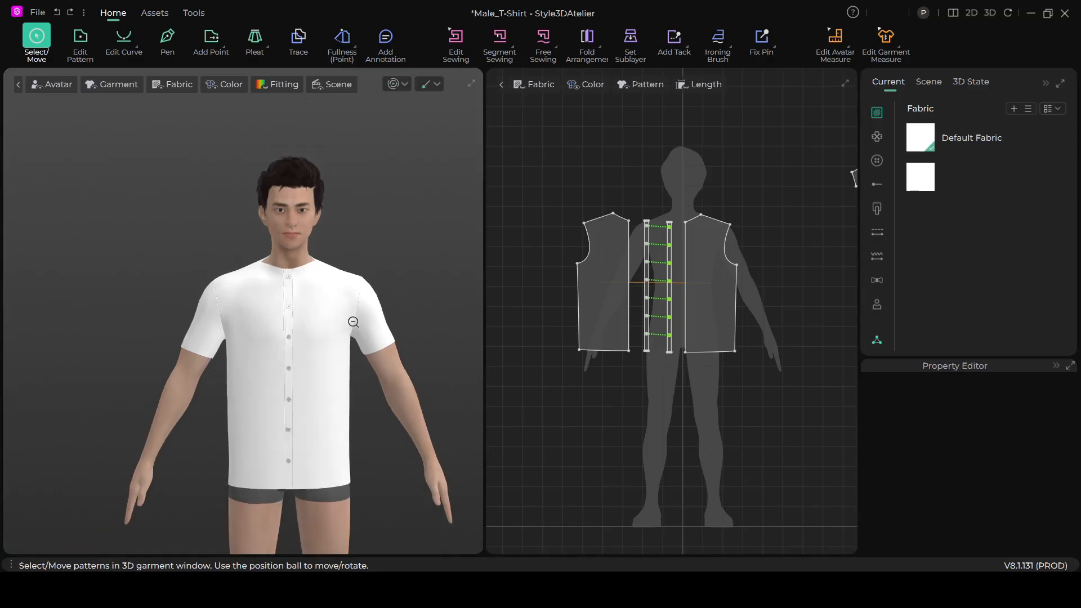
right_drag(359, 373, 321, 370)
scroll(324, 369, up, 4)
right_drag(336, 450, 365, 421)
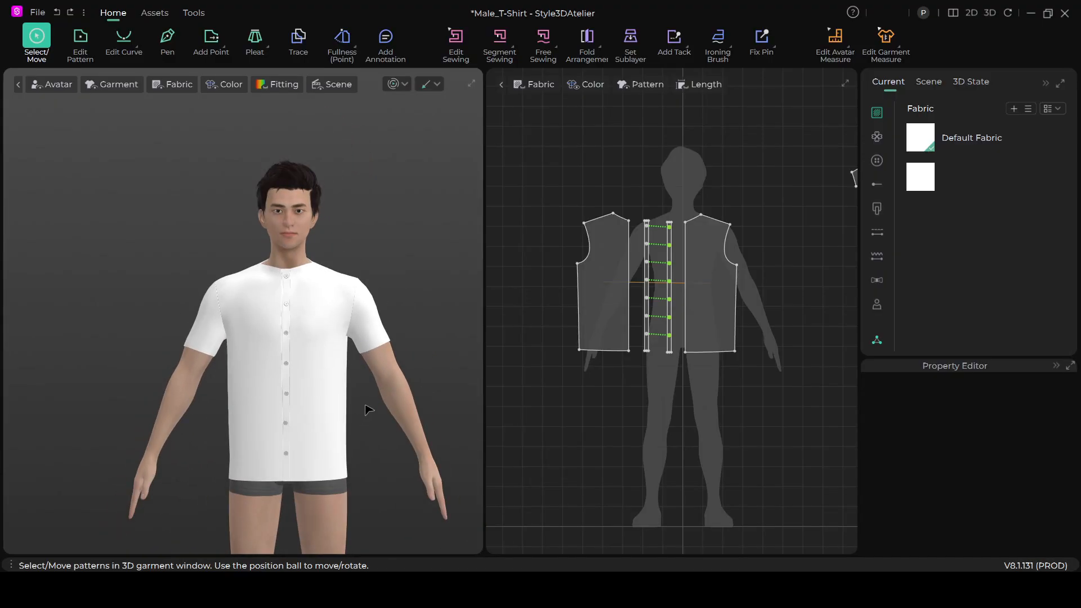
scroll(370, 415, up, 5)
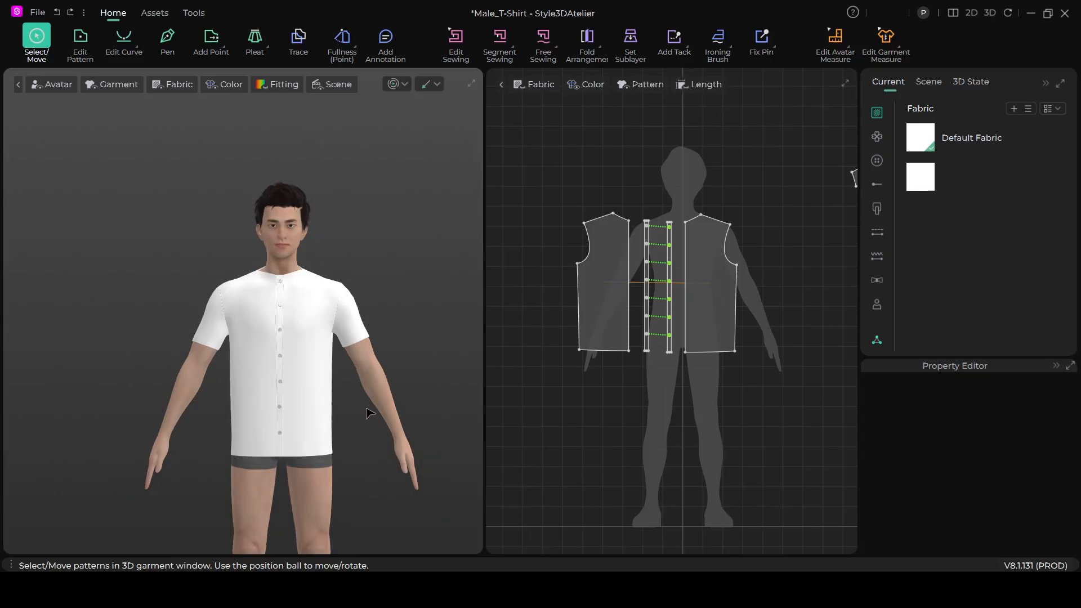
scroll(378, 418, up, 1)
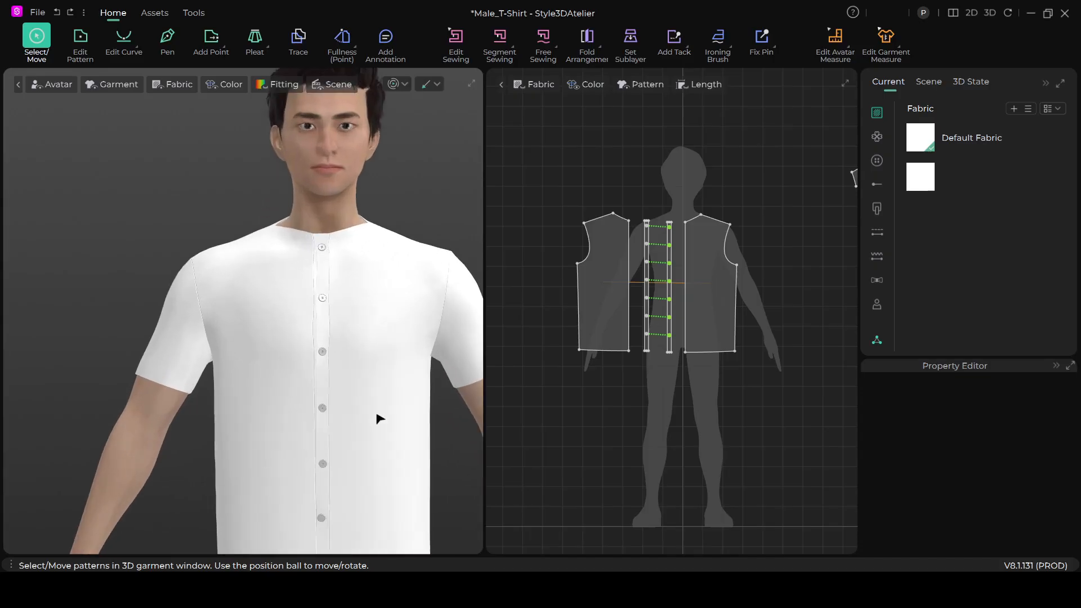
scroll(369, 394, down, 3)
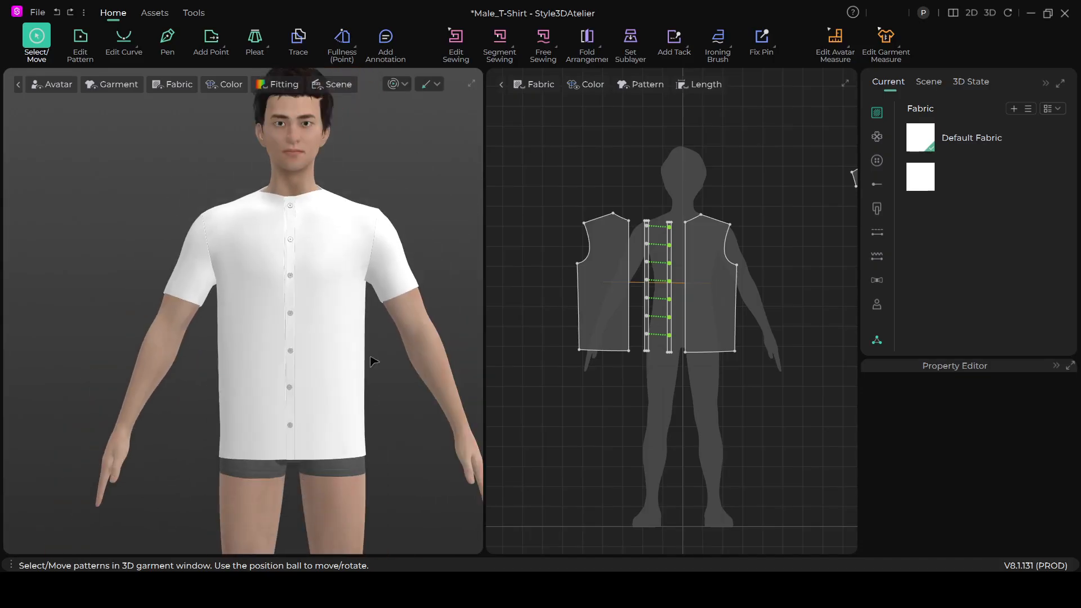